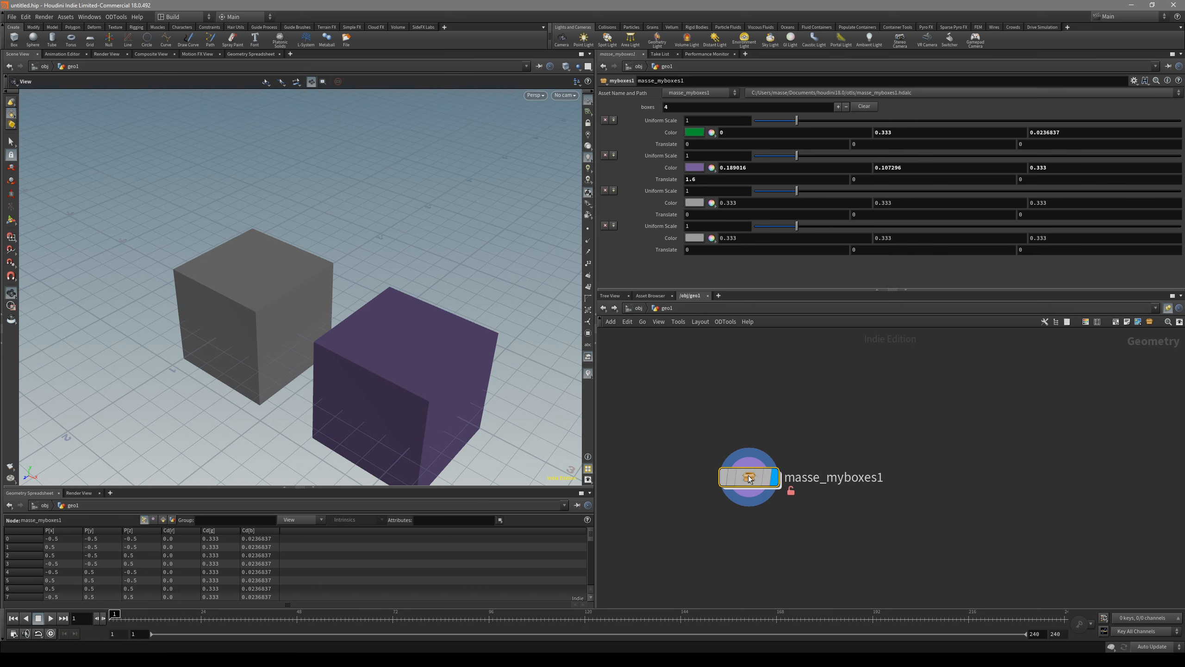
# Step: Open the type properties of masse_myboxes1 and set Maximum Inputs to 2 so the asset accepts two connections
pyautogui.click(808, 511)
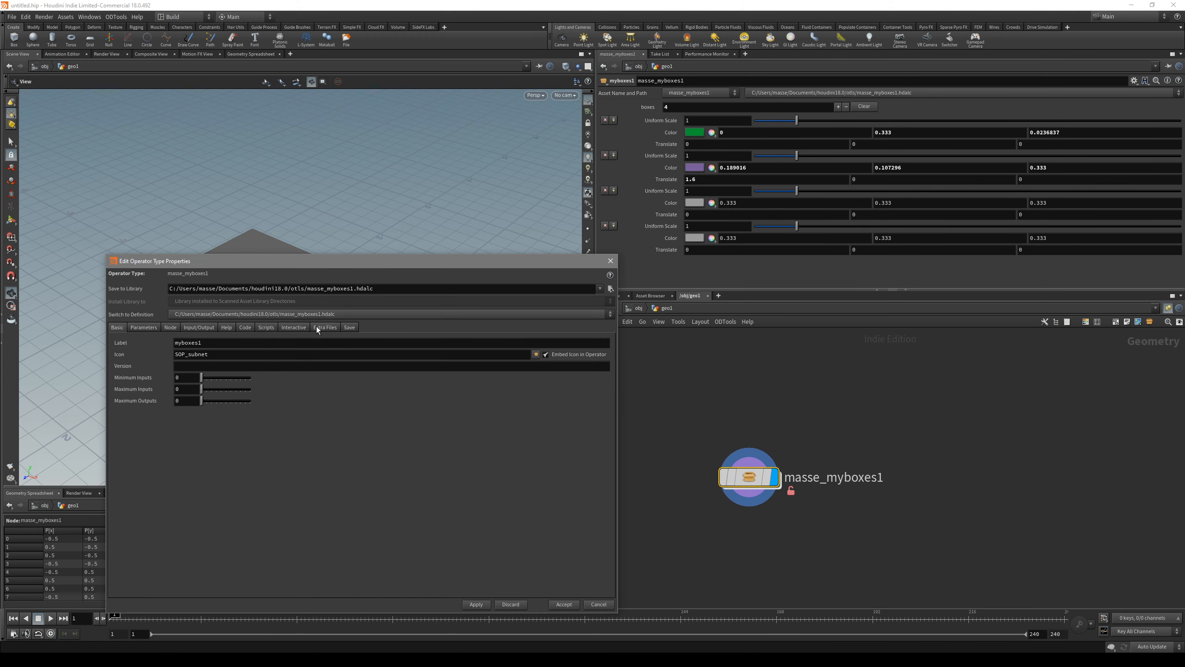
pyautogui.moveTo(178, 261); pyautogui.dragTo(191, 268)
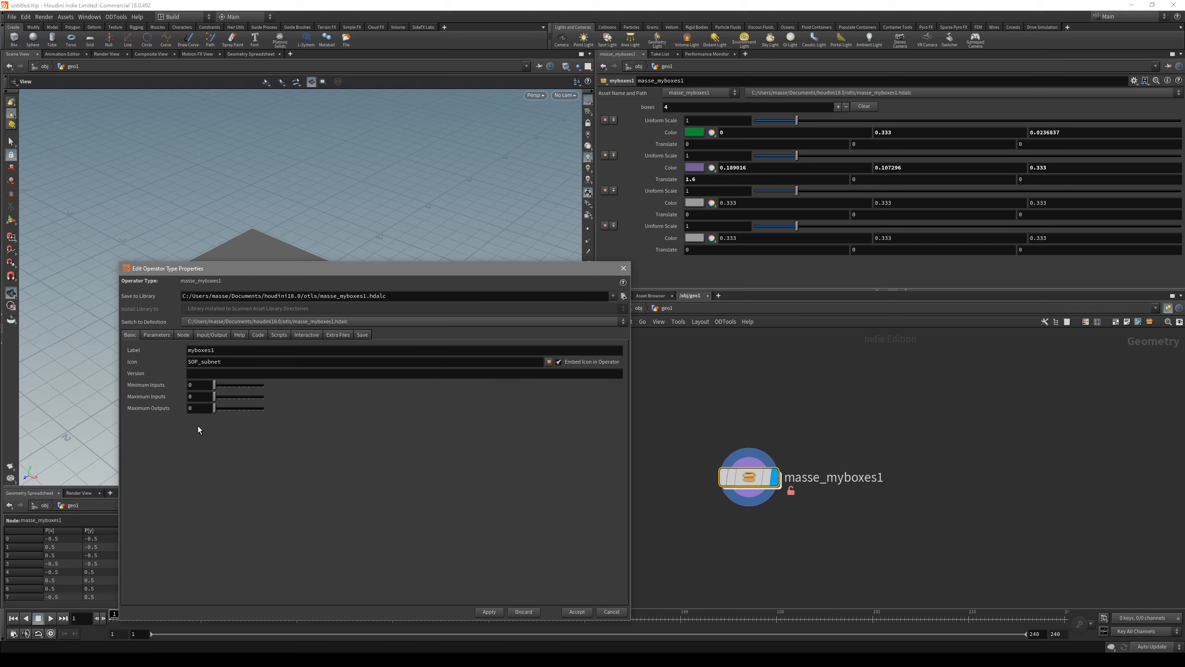
pyautogui.moveTo(267, 270); pyautogui.dragTo(177, 274)
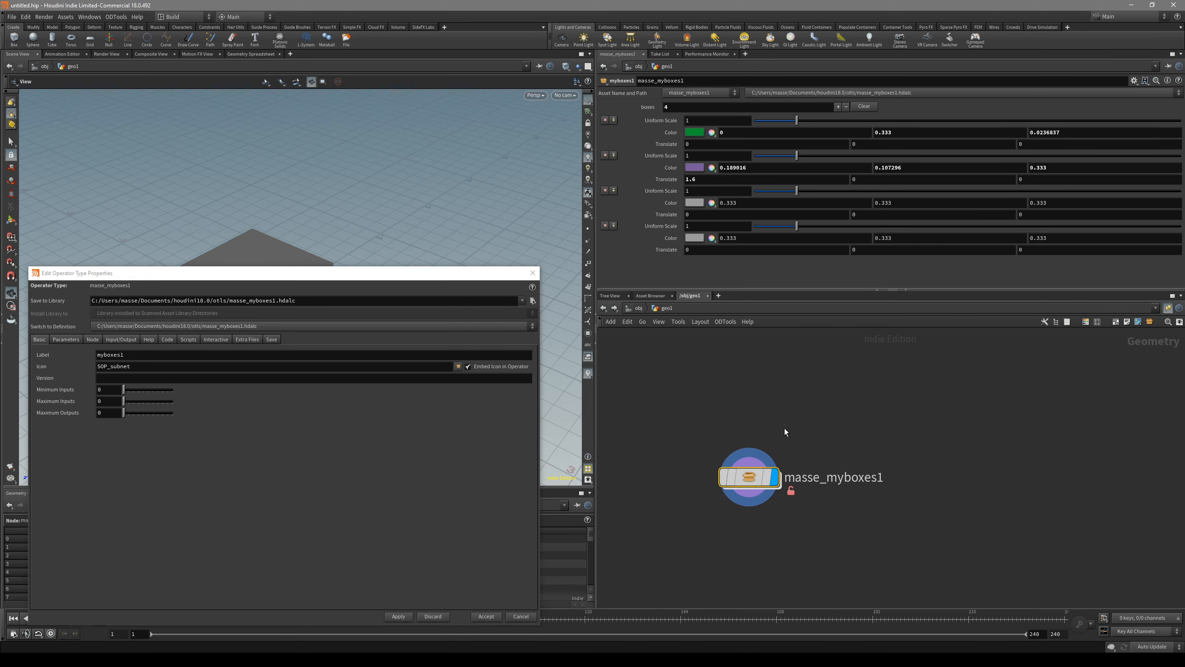
pyautogui.moveTo(752, 480); pyautogui.dragTo(764, 499)
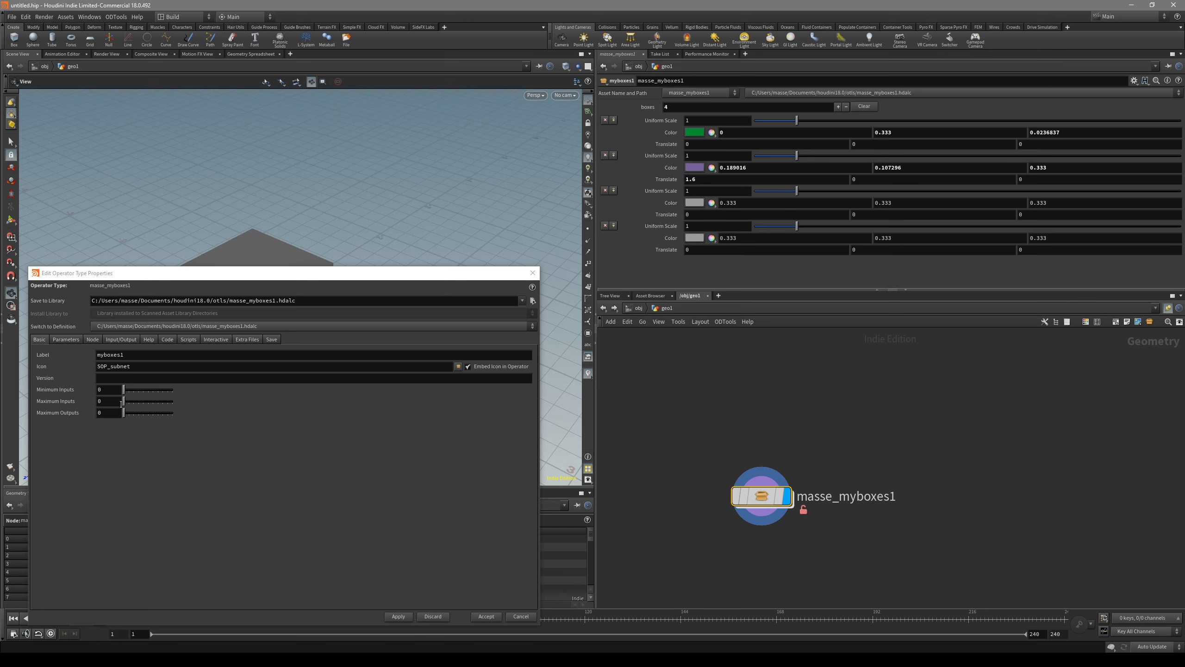
pyautogui.moveTo(123, 401); pyautogui.dragTo(134, 401)
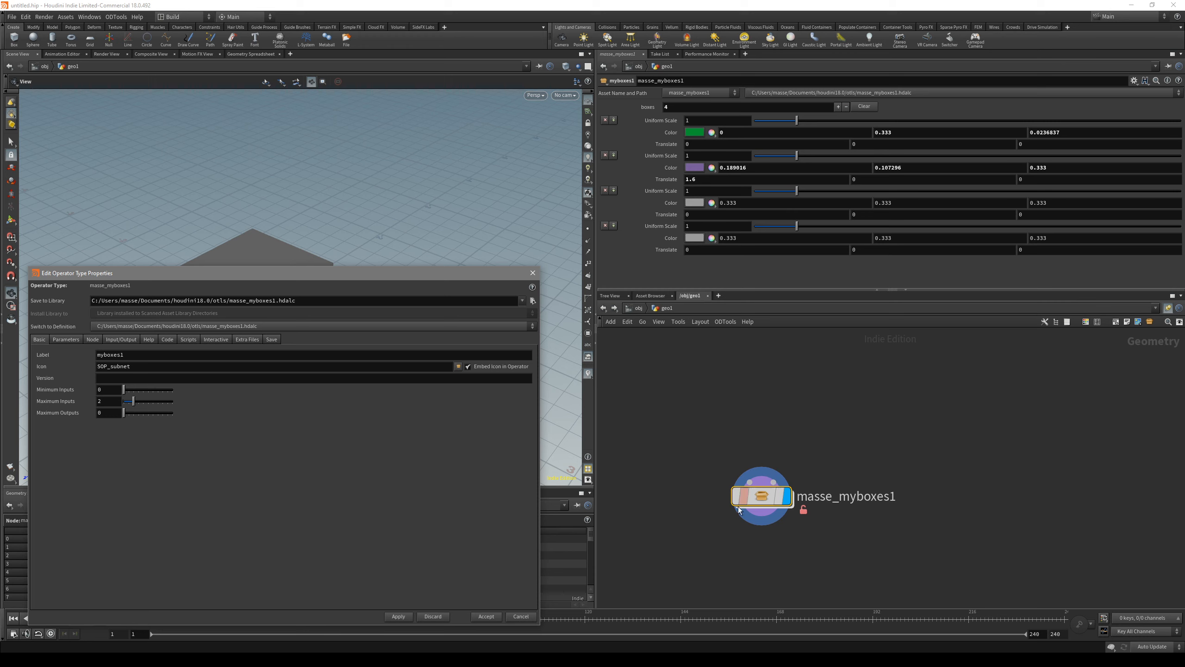
pyautogui.scroll(3, 758, 515)
pyautogui.moveTo(698, 497)
pyautogui.scroll(-2, 747, 520)
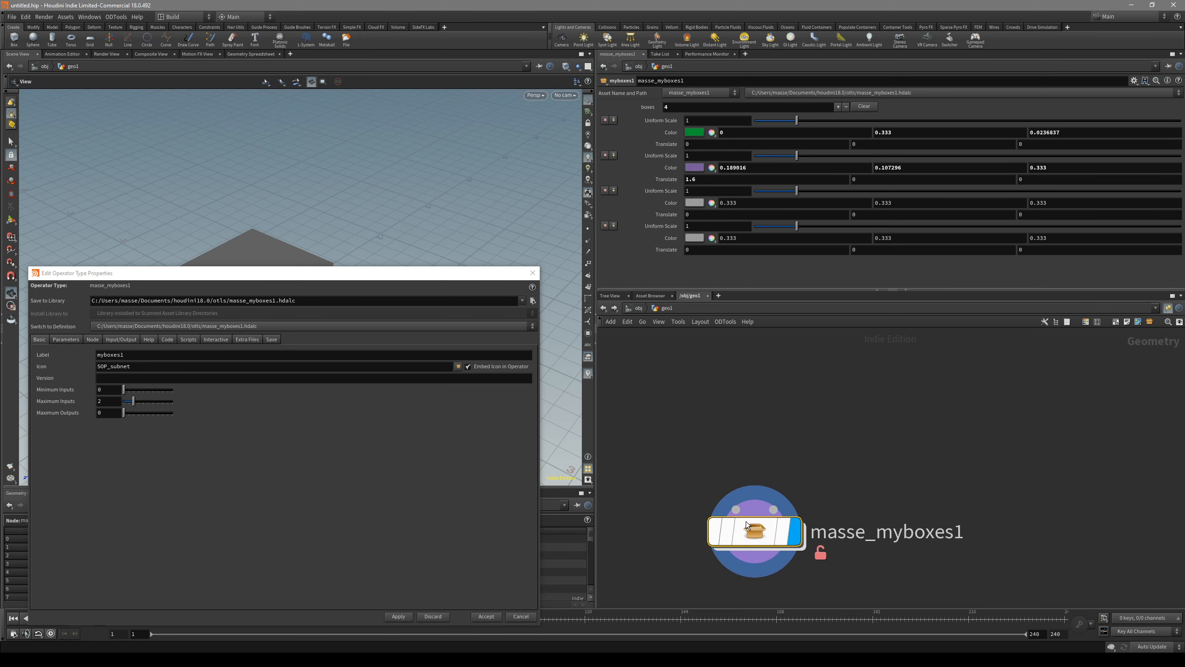
# Step: Inside masse_myboxes1, move the Sub-Network Input #1 and #2 nodes above box1
pyautogui.doubleClick(764, 530)
pyautogui.scroll(-3, 769, 507)
pyautogui.moveTo(769, 507); pyautogui.dragTo(747, 480, button='middle')
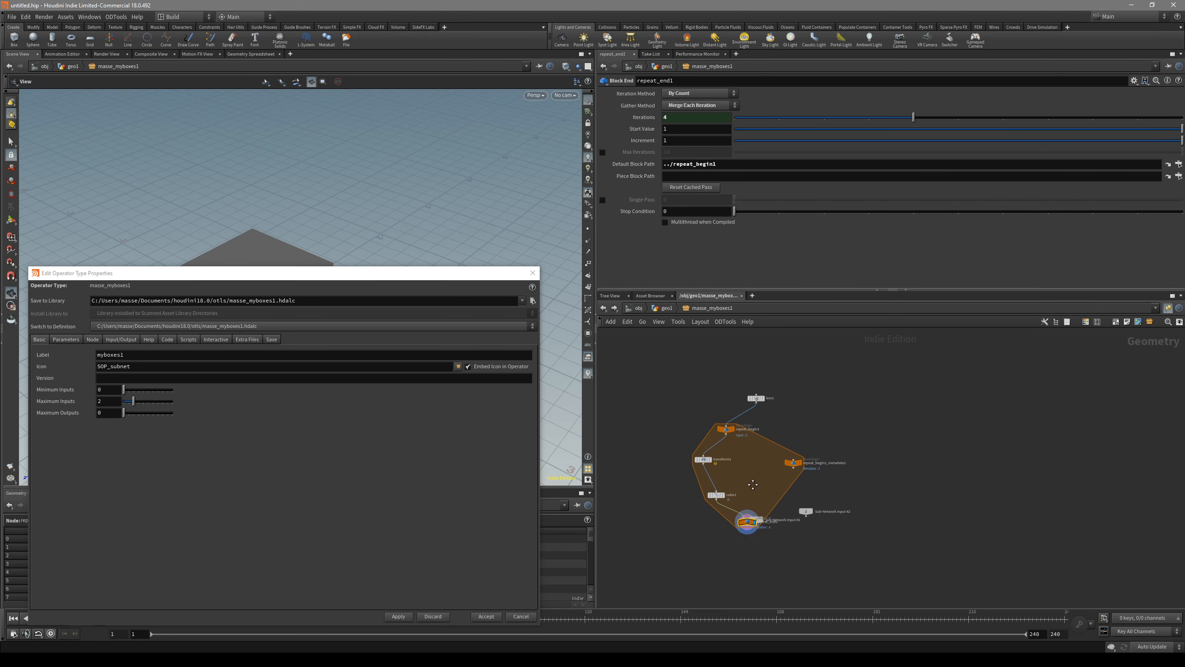
pyautogui.scroll(4, 759, 502)
pyautogui.moveTo(754, 533); pyautogui.dragTo(830, 353)
pyautogui.moveTo(830, 353); pyautogui.dragTo(840, 462, button='middle')
pyautogui.scroll(-3, 841, 463)
pyautogui.moveTo(839, 466); pyautogui.dragTo(744, 377)
pyautogui.moveTo(866, 556); pyautogui.dragTo(835, 385)
pyautogui.scroll(3, 801, 419)
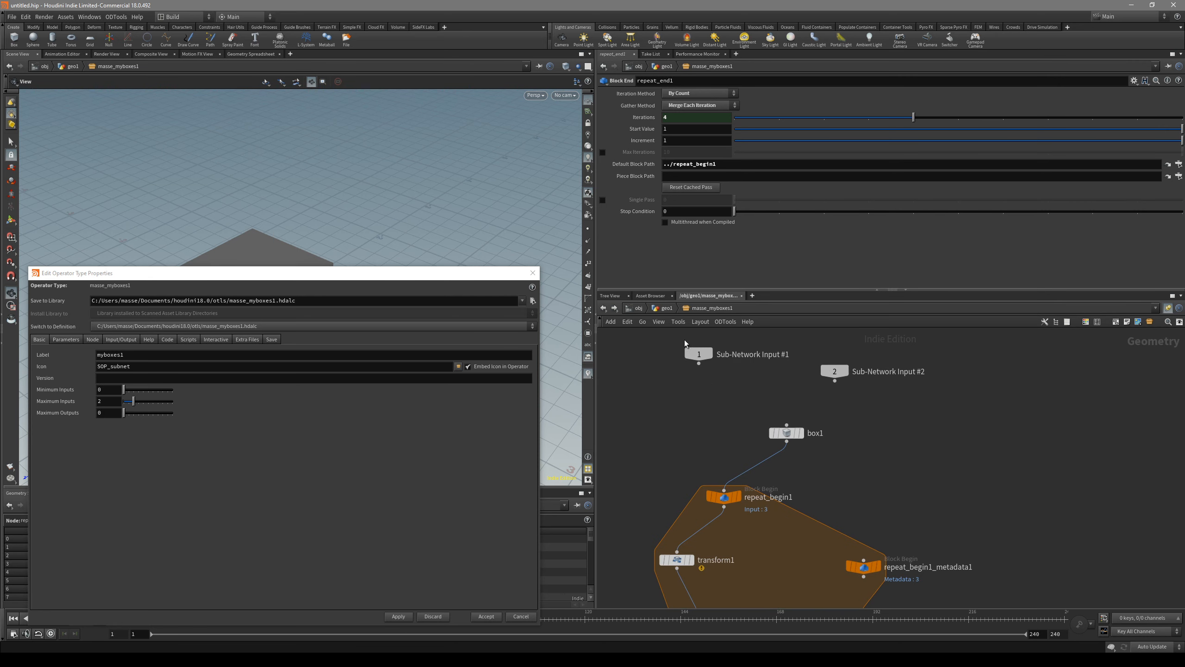
pyautogui.press('u')
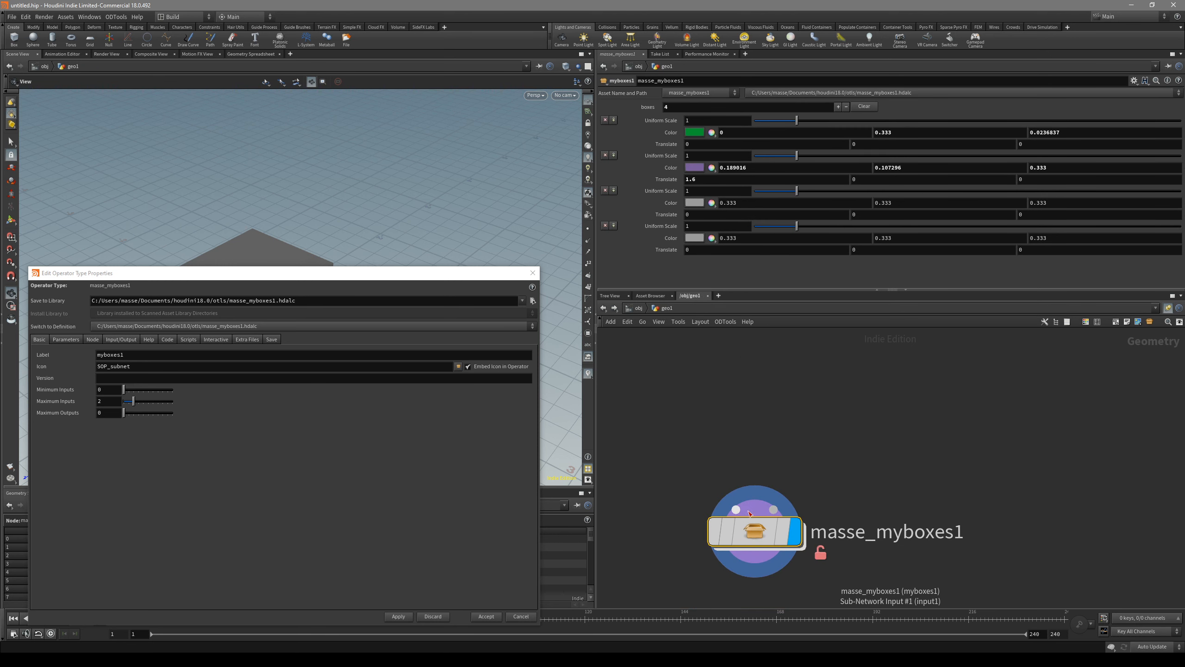
pyautogui.press('i')
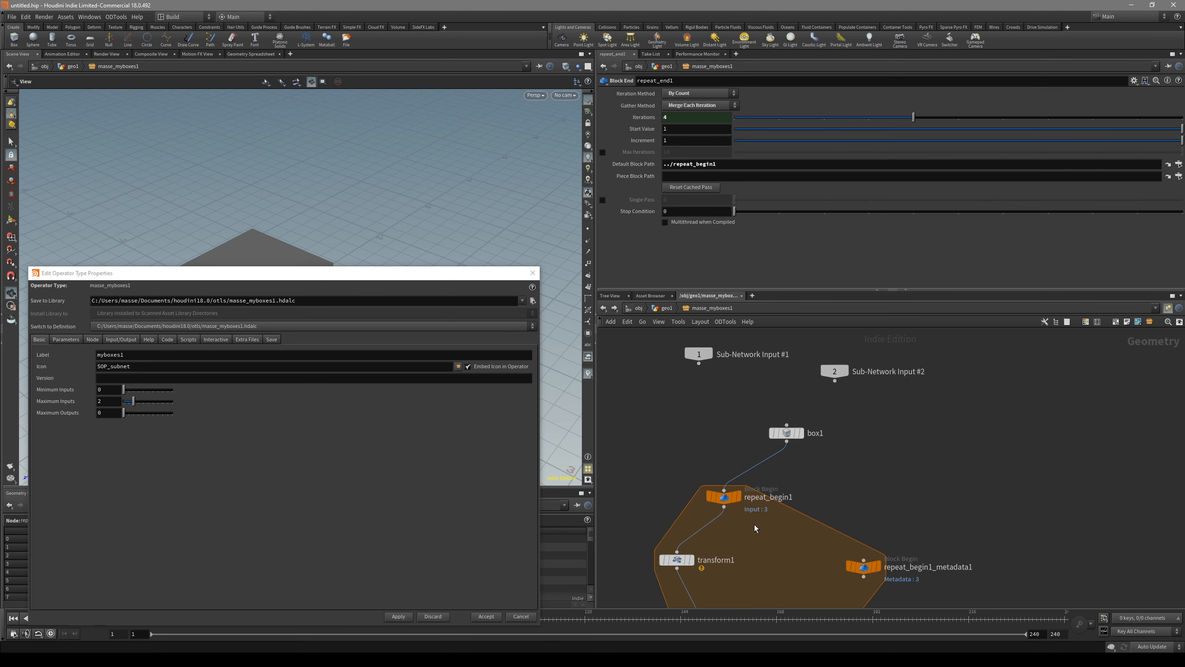
# Step: Delete box1 inside the asset and wire Sub-Network Input #1 into repeat_begin1
pyautogui.moveTo(788, 437); pyautogui.dragTo(779, 415)
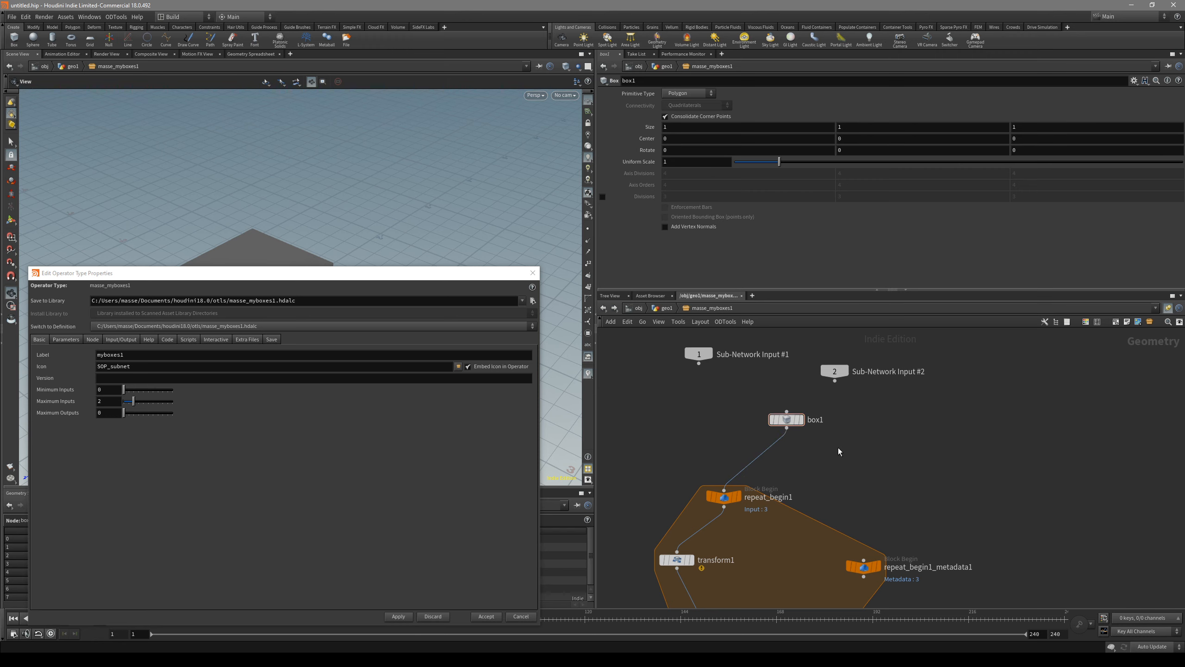
pyautogui.press('Delete')
pyautogui.click(699, 364)
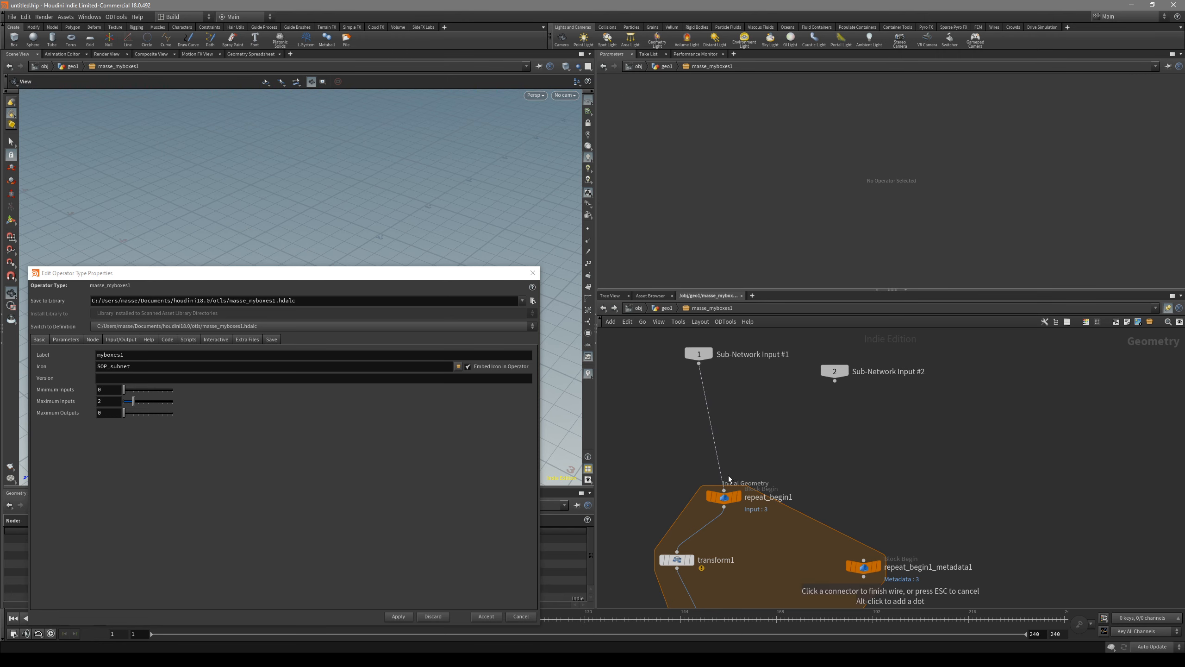
pyautogui.click(725, 489)
pyautogui.moveTo(701, 356); pyautogui.dragTo(720, 384)
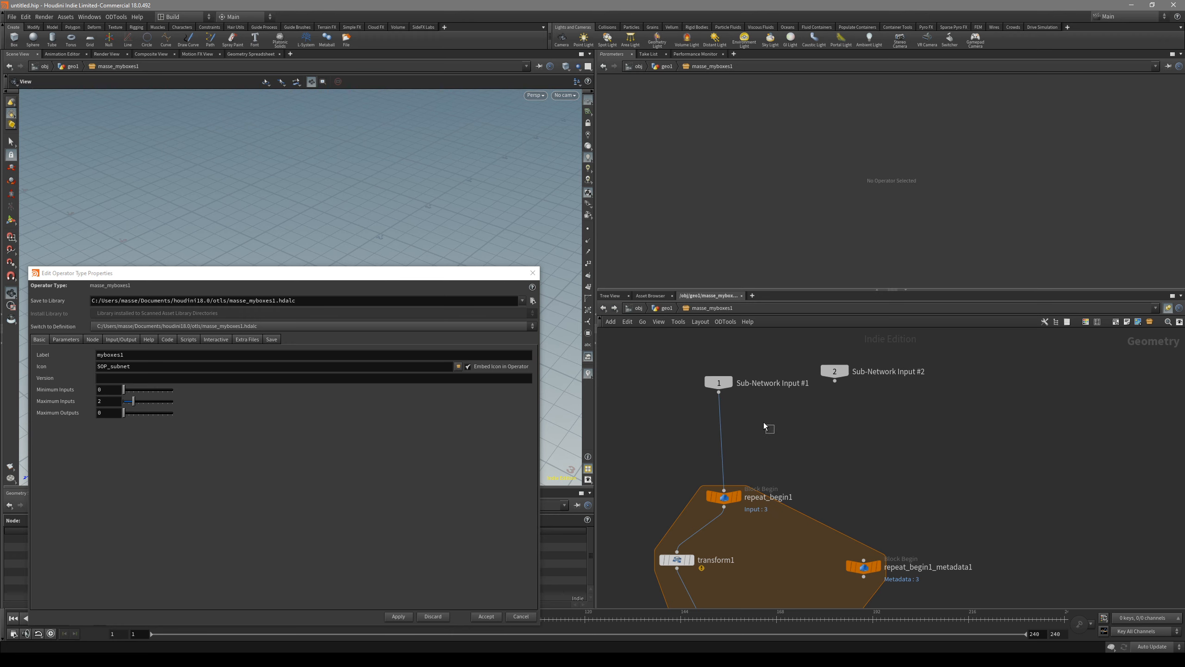
# Step: Return to the geo1 network, add a Box node, and wire it into the first input of masse_myboxes1
pyautogui.press('u')
pyautogui.click(811, 416)
pyautogui.press('Tab')
pyautogui.write('box')
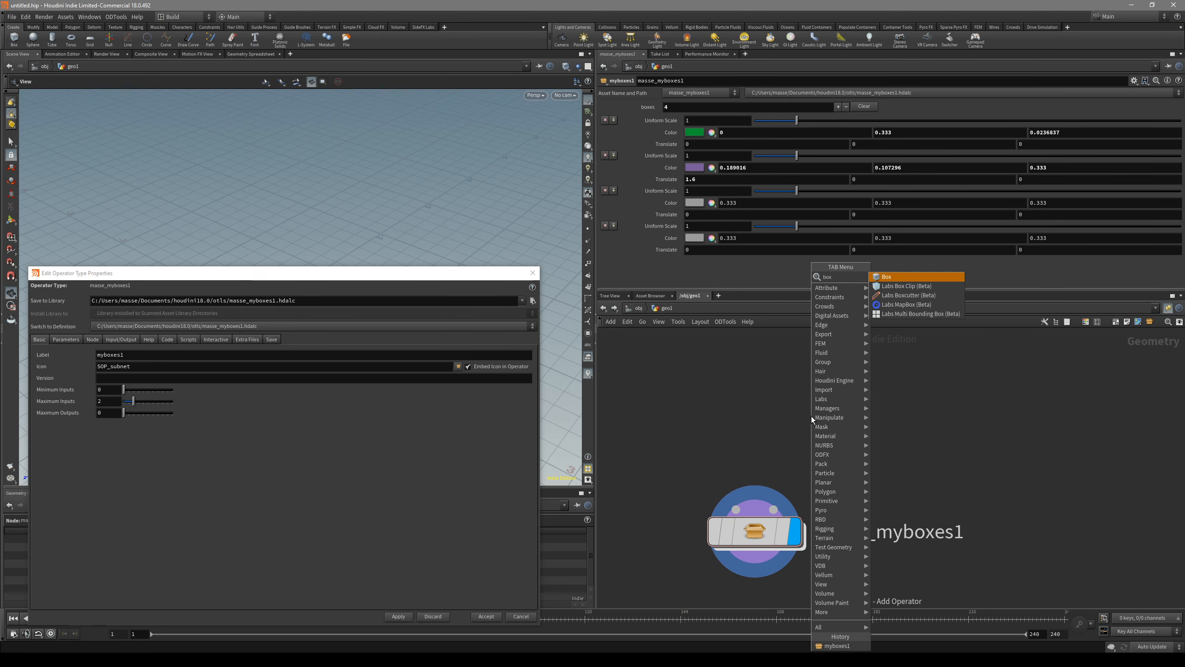
pyautogui.press('Return')
pyautogui.click(867, 388)
pyautogui.click(866, 410)
pyautogui.click(736, 509)
# Step: Disconnect box1 from masse_myboxes1, set the asset's Minimum Inputs to 2, and apply the change
pyautogui.moveTo(501, 275); pyautogui.dragTo(551, 488)
pyautogui.moveTo(460, 344); pyautogui.dragTo(480, 368)
pyautogui.moveTo(467, 478); pyautogui.dragTo(449, 327)
pyautogui.click(772, 531)
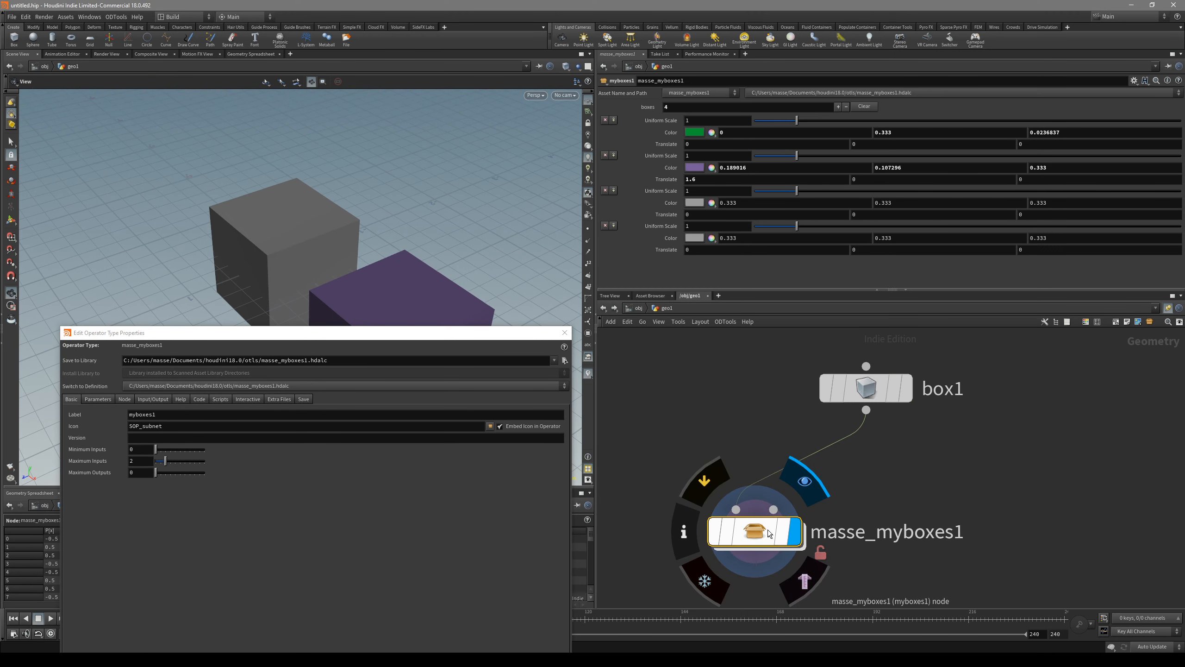
pyautogui.doubleClick(772, 531)
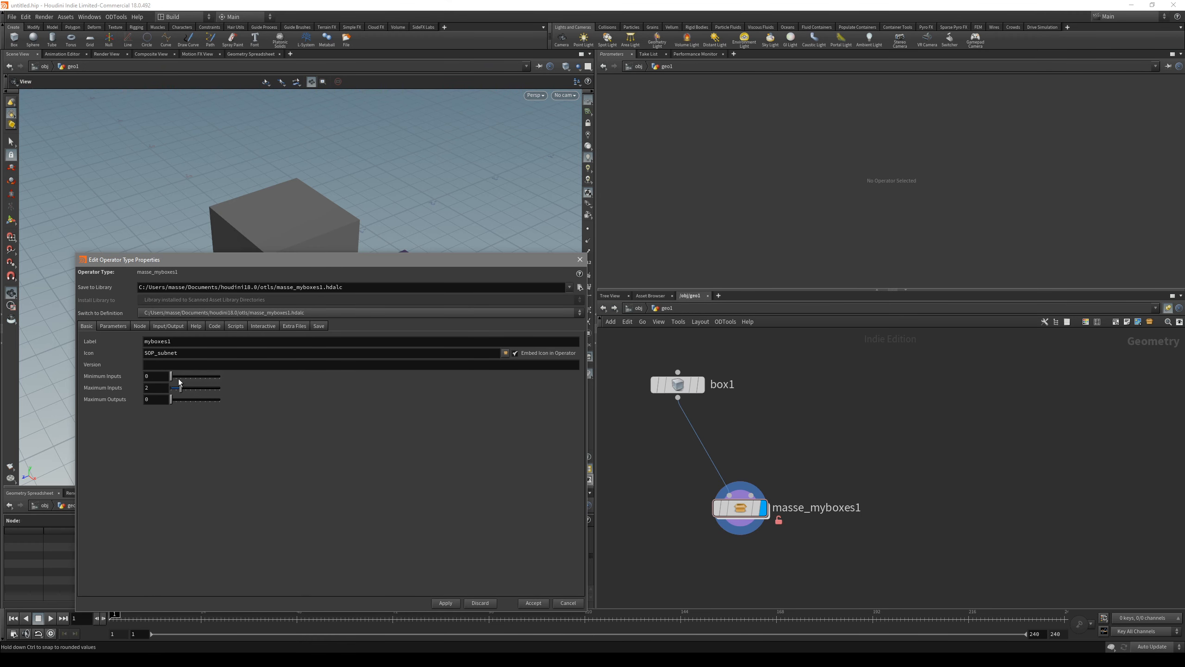
pyautogui.moveTo(746, 461); pyautogui.dragTo(695, 456)
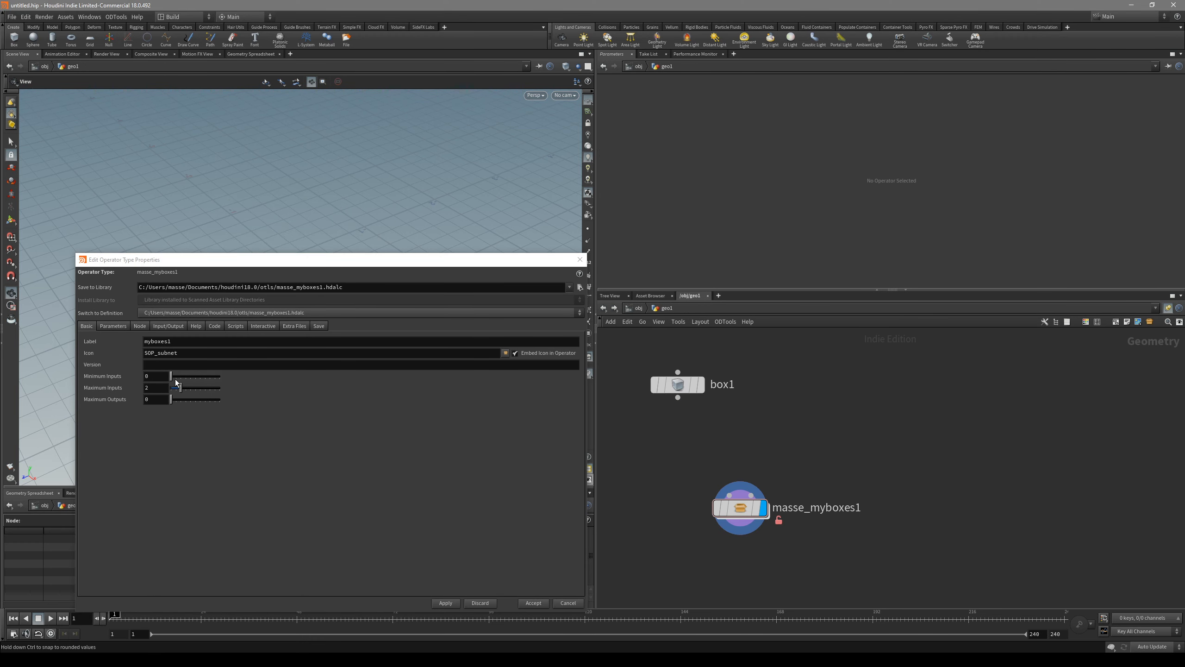
pyautogui.moveTo(172, 376); pyautogui.dragTo(181, 377)
pyautogui.click(446, 602)
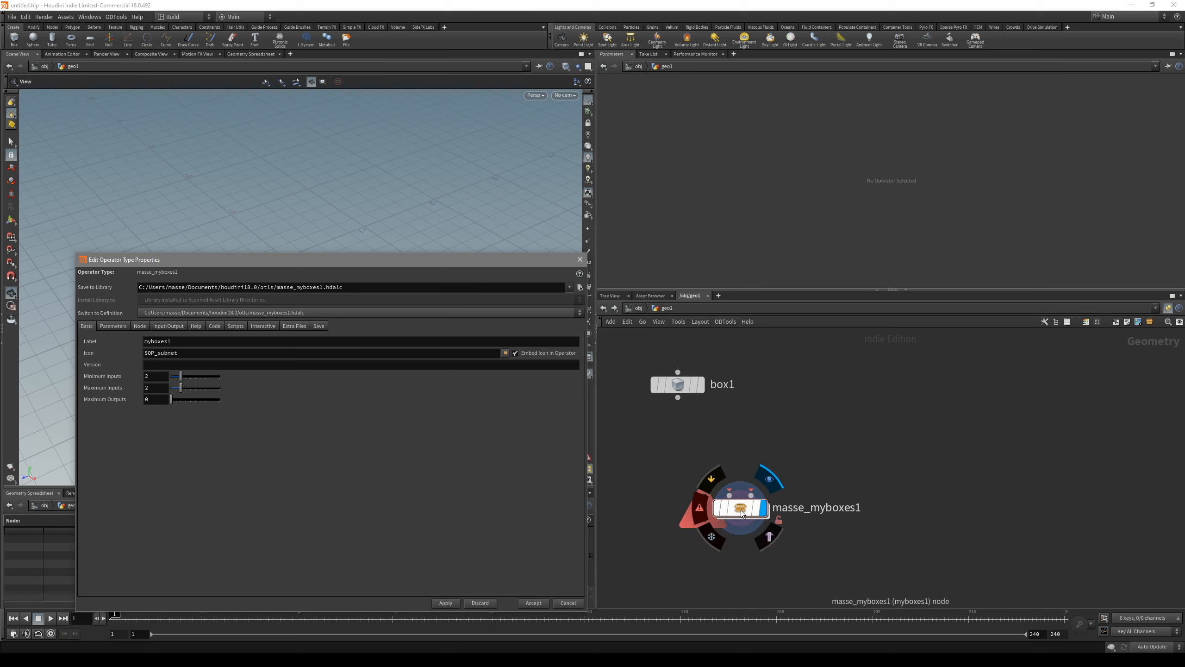
# Step: Try connecting box1 to both inputs of masse_myboxes1, and cut the wires again
pyautogui.moveTo(677, 397); pyautogui.dragTo(743, 466)
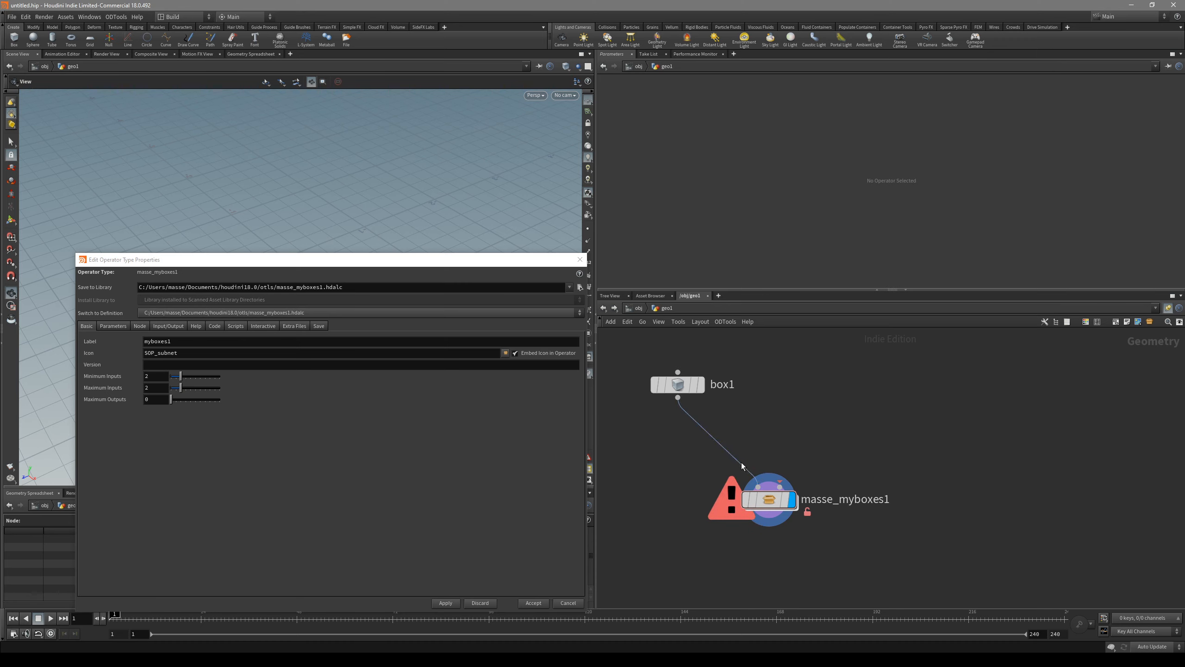
pyautogui.moveTo(680, 398); pyautogui.dragTo(780, 486)
pyautogui.press('y')
pyautogui.moveTo(794, 439); pyautogui.dragTo(715, 455)
pyautogui.moveTo(811, 467); pyautogui.dragTo(736, 517)
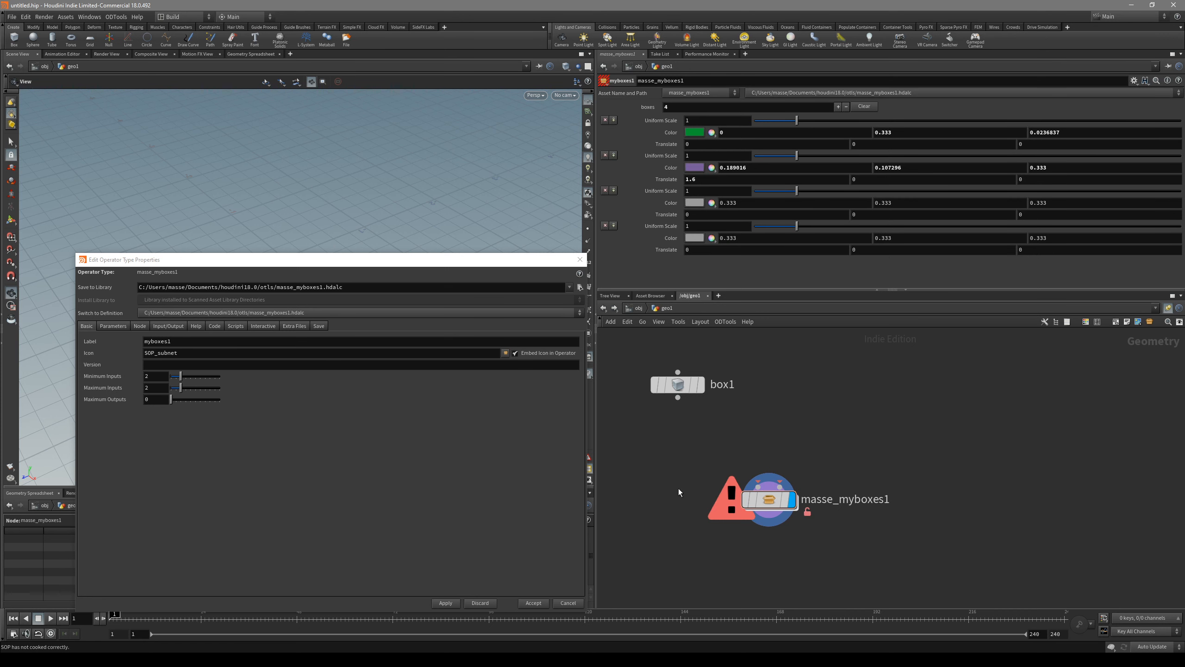
# Step: Set Minimum Inputs to 0, apply the change, and accept the asset's type properties
pyautogui.moveTo(173, 376); pyautogui.dragTo(169, 377)
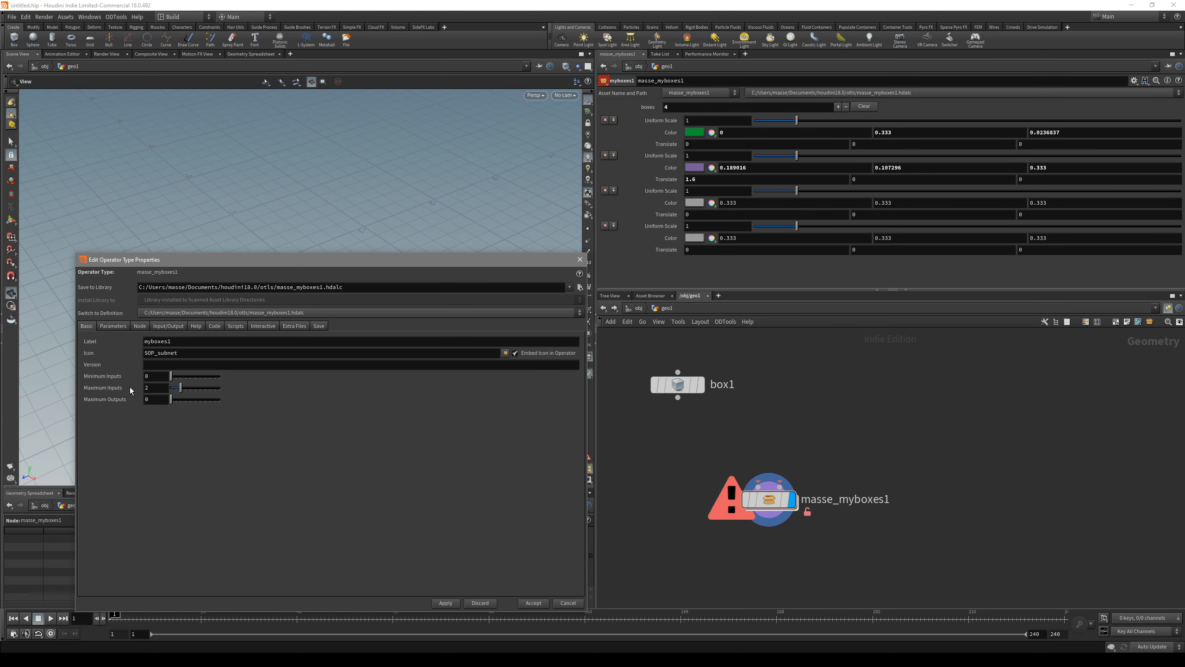
pyautogui.click(445, 603)
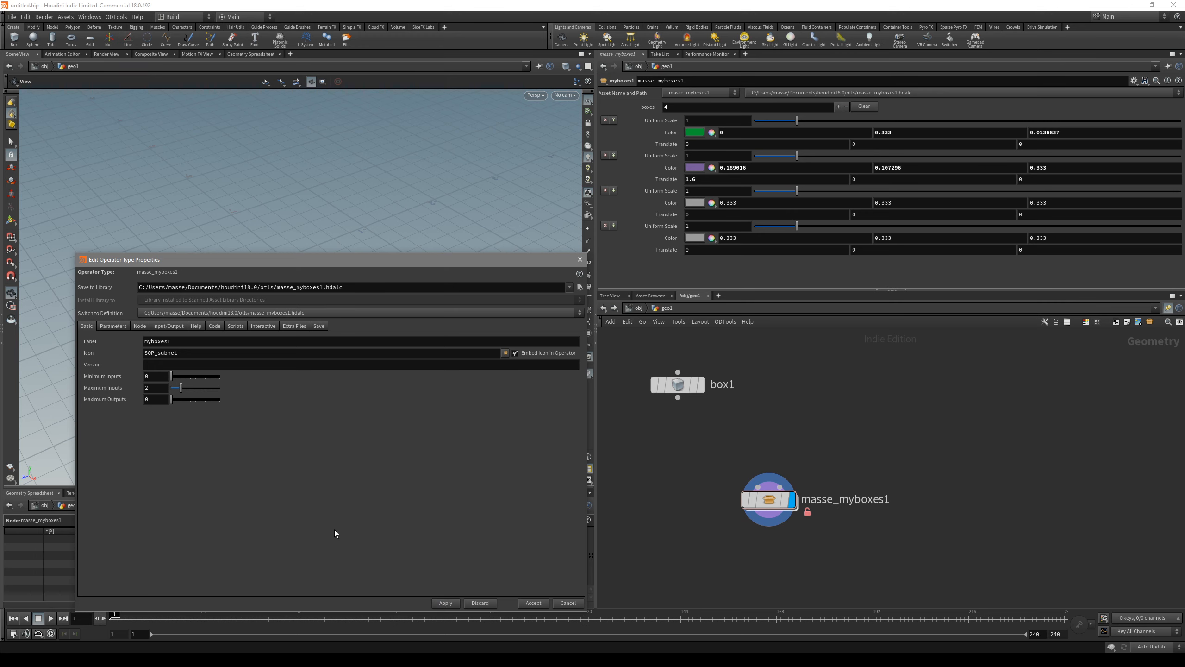
pyautogui.click(533, 602)
# Step: Reconnect box1 to the first input of masse_myboxes1 and lay out the nodes
pyautogui.moveTo(678, 397); pyautogui.dragTo(769, 500)
pyautogui.press('l')
pyautogui.scroll(-3, 815, 456)
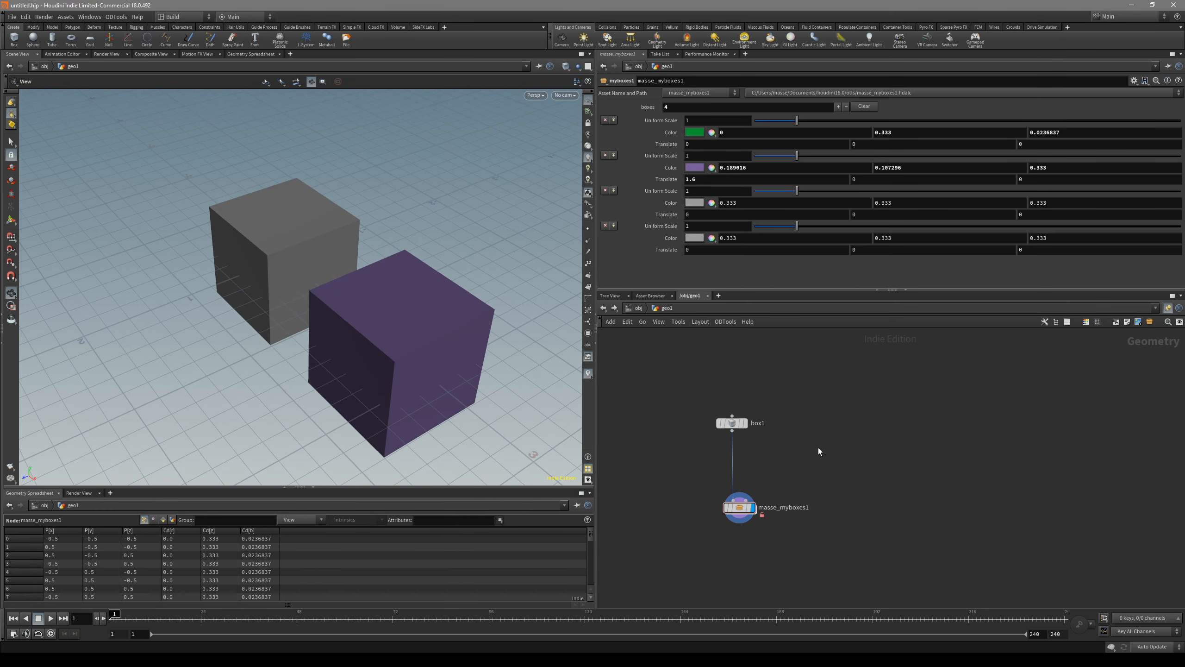
# Step: Add a Curve node to the geo1 network beside box1
pyautogui.press('Tab')
pyautogui.write('cur')
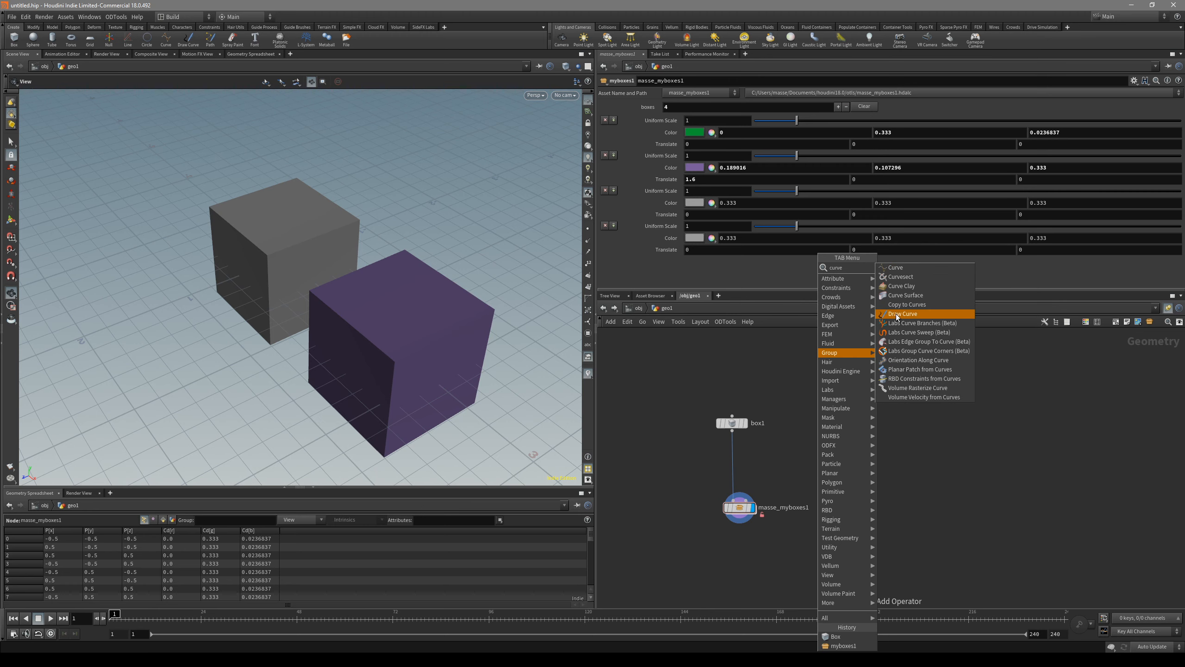
pyautogui.click(930, 268)
pyautogui.click(871, 423)
pyautogui.hotkey('space', '2')
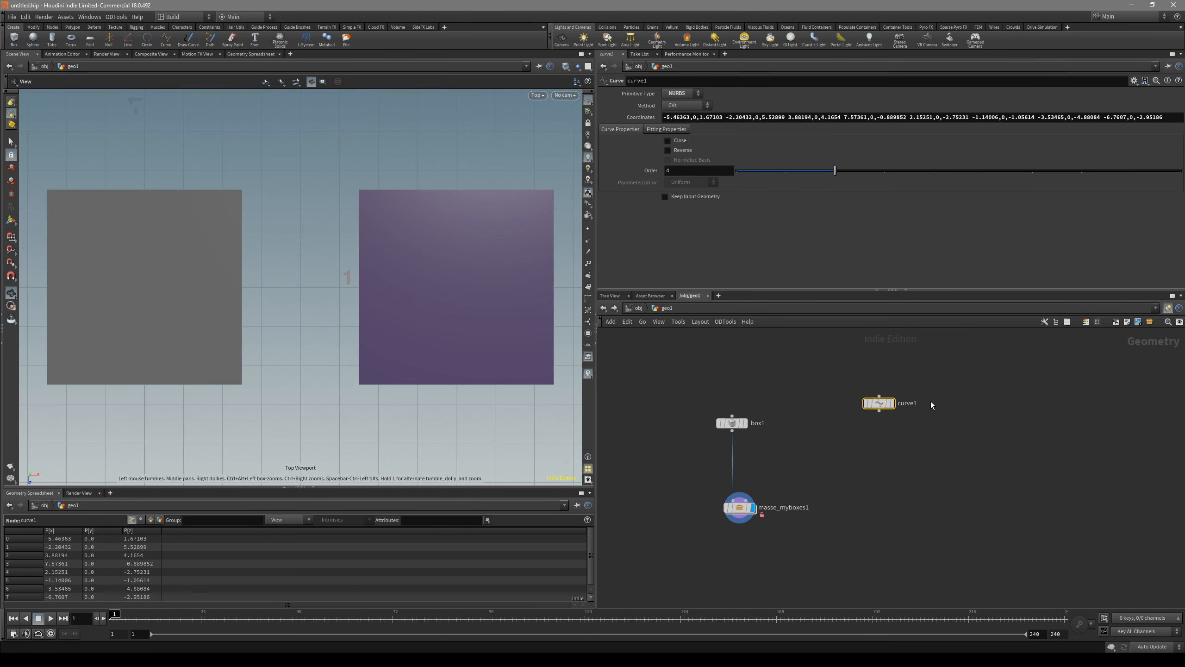
# Step: Draw an open NURBS curve with eight control points looping around the boxes on the ground plane
pyautogui.click(893, 403)
pyautogui.moveTo(455, 295); pyautogui.dragTo(340, 306, button='right')
pyautogui.moveTo(417, 298); pyautogui.dragTo(180, 336, button='right')
pyautogui.press('`')
pyautogui.click(329, 321)
pyautogui.click(387, 344)
pyautogui.click(417, 336)
pyautogui.click(438, 303)
pyautogui.click(410, 269)
pyautogui.click(368, 280)
pyautogui.click(340, 296)
pyautogui.click(330, 266)
pyautogui.press('Return')
# Step: Display masse_myboxes1, space box1 away from it, and wire curve1 into its second input
pyautogui.click(739, 508)
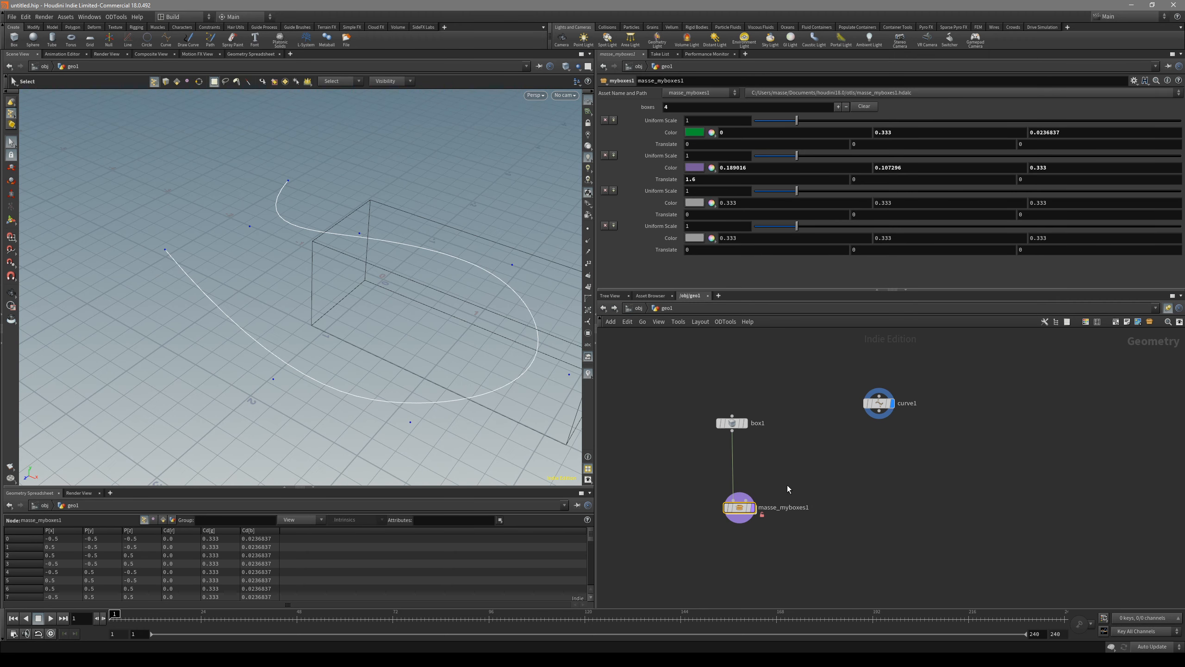
pyautogui.click(752, 508)
pyautogui.moveTo(733, 424); pyautogui.dragTo(685, 421)
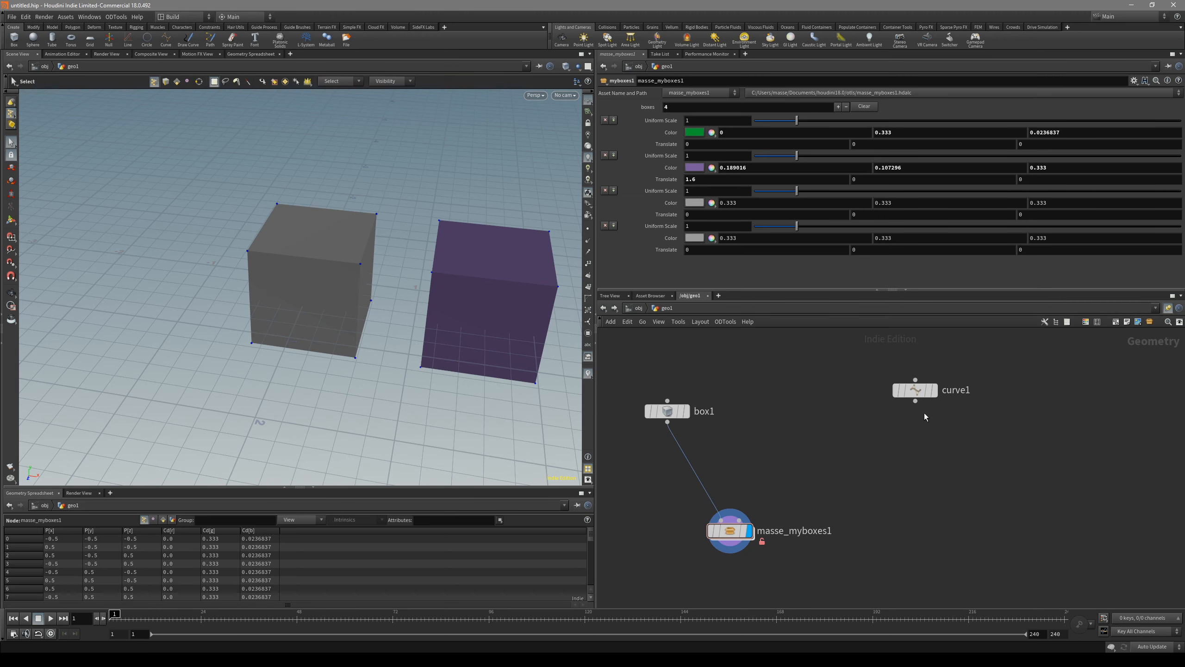
pyautogui.moveTo(915, 401); pyautogui.dragTo(756, 520)
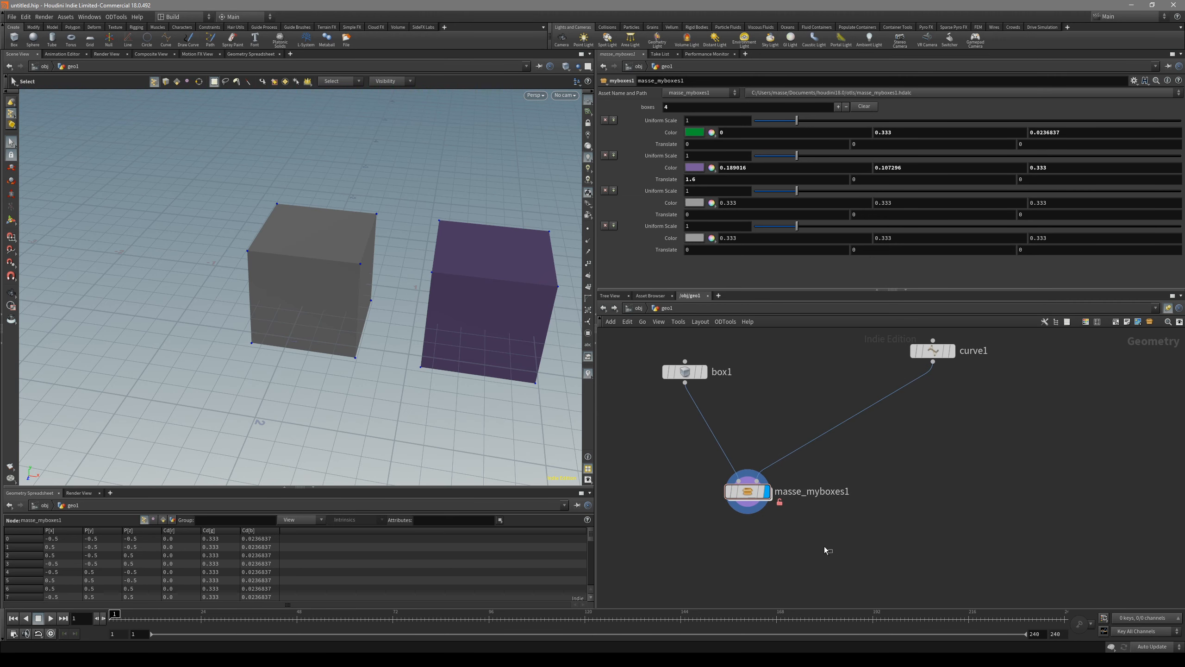
# Step: Check transform1 inside masse_myboxes1 and set the first box's X translation to 2.5 on the asset
pyautogui.doubleClick(756, 495)
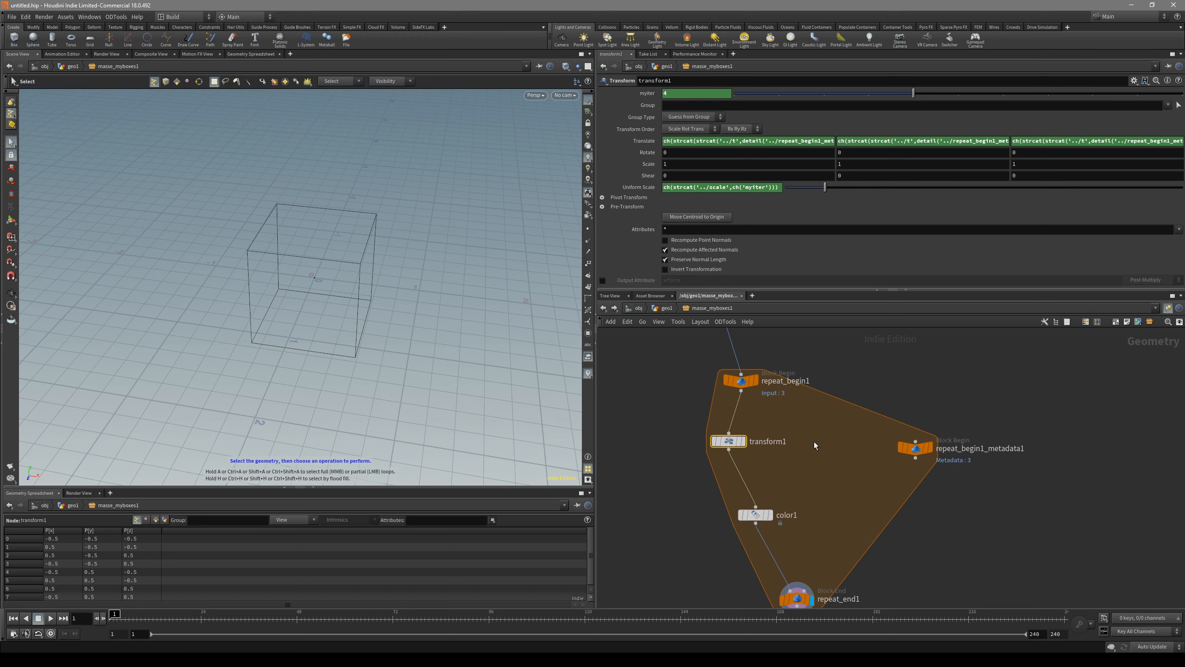
pyautogui.press('u')
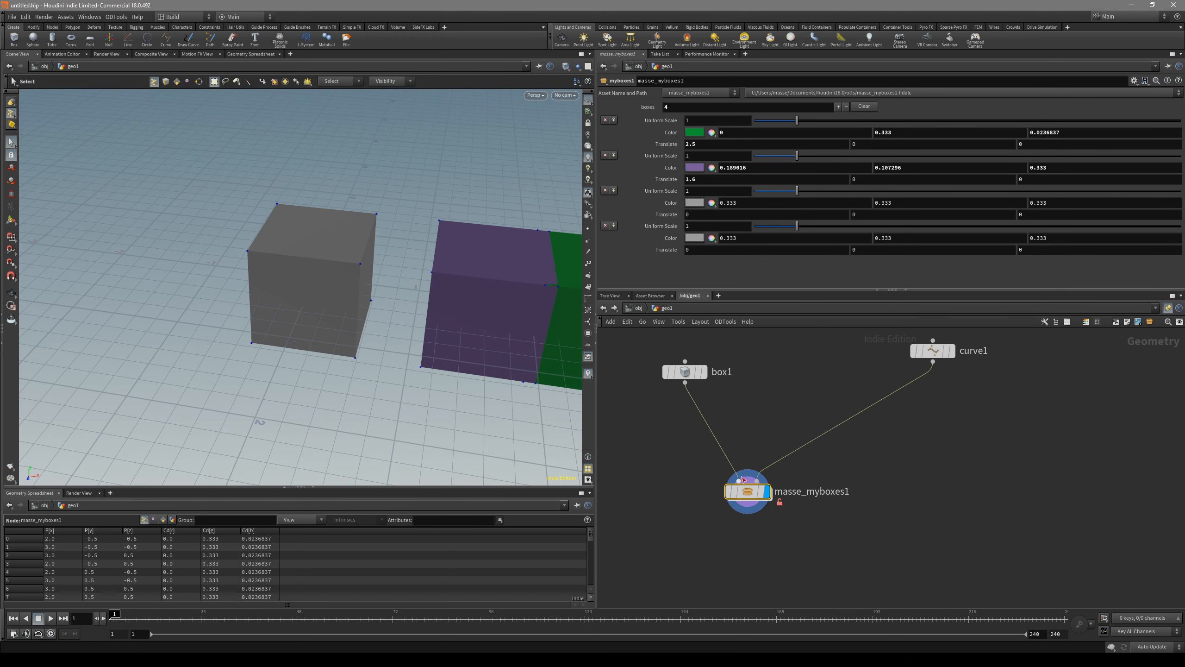
pyautogui.doubleClick(749, 488)
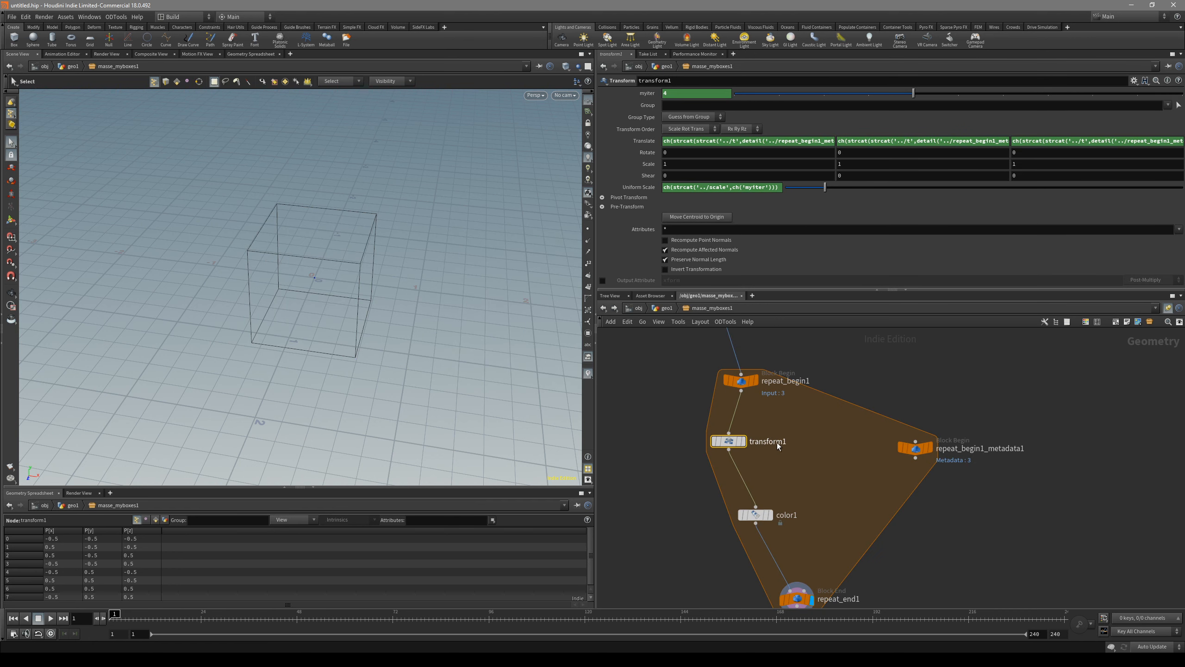
pyautogui.click(659, 307)
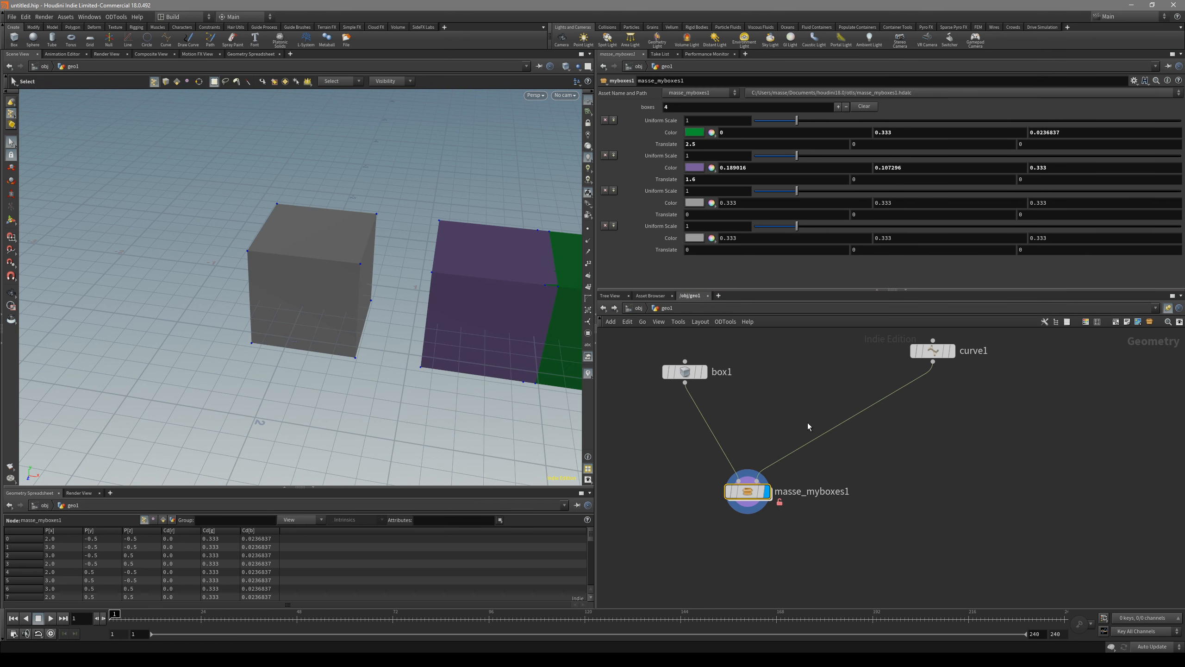
# Step: Inside the asset, reset transform1's X, Y and Z Translate expressions to 0
pyautogui.doubleClick(756, 488)
pyautogui.keyDown('ctrl'); pyautogui.middleClick(701, 142); pyautogui.keyUp('ctrl')
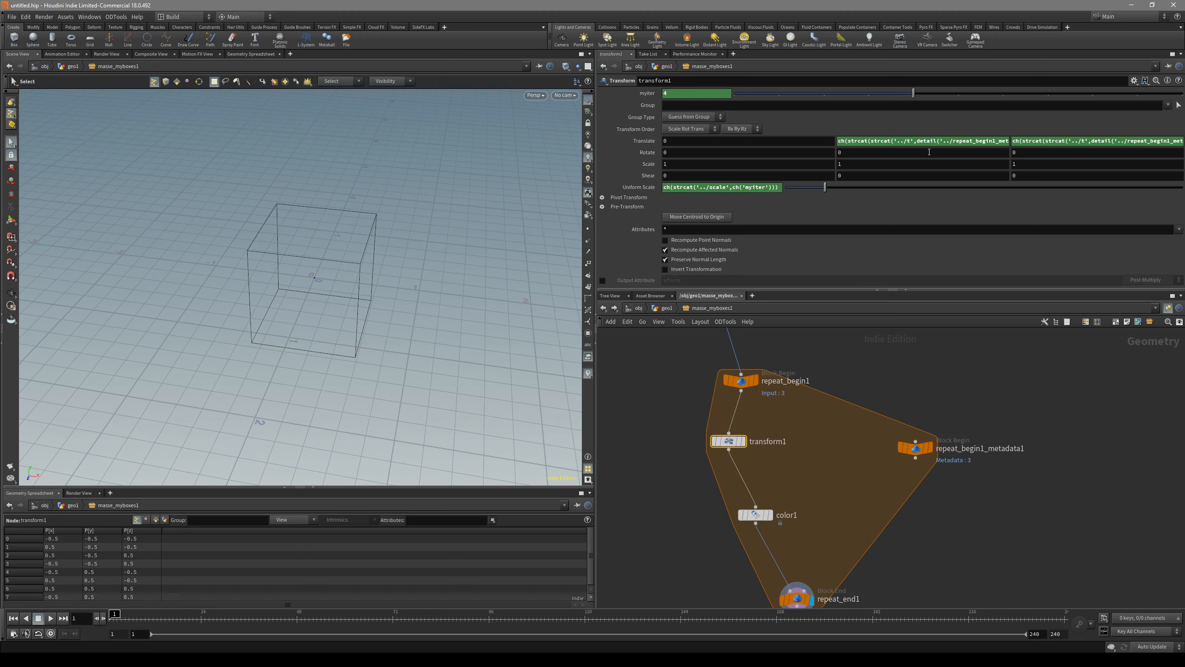
pyautogui.keyDown('ctrl'); pyautogui.middleClick(926, 143); pyautogui.keyUp('ctrl')
pyautogui.keyDown('ctrl'); pyautogui.middleClick(1082, 142); pyautogui.keyUp('ctrl')
# Step: Examine the loop's stacked output in the scene and the settings of transform1 and repeat_end1
pyautogui.moveTo(810, 576); pyautogui.dragTo(827, 526, button='middle')
pyautogui.click(811, 550)
pyautogui.press('Escape')
pyautogui.moveTo(346, 331); pyautogui.dragTo(523, 394)
pyautogui.press('s')
pyautogui.click(749, 391)
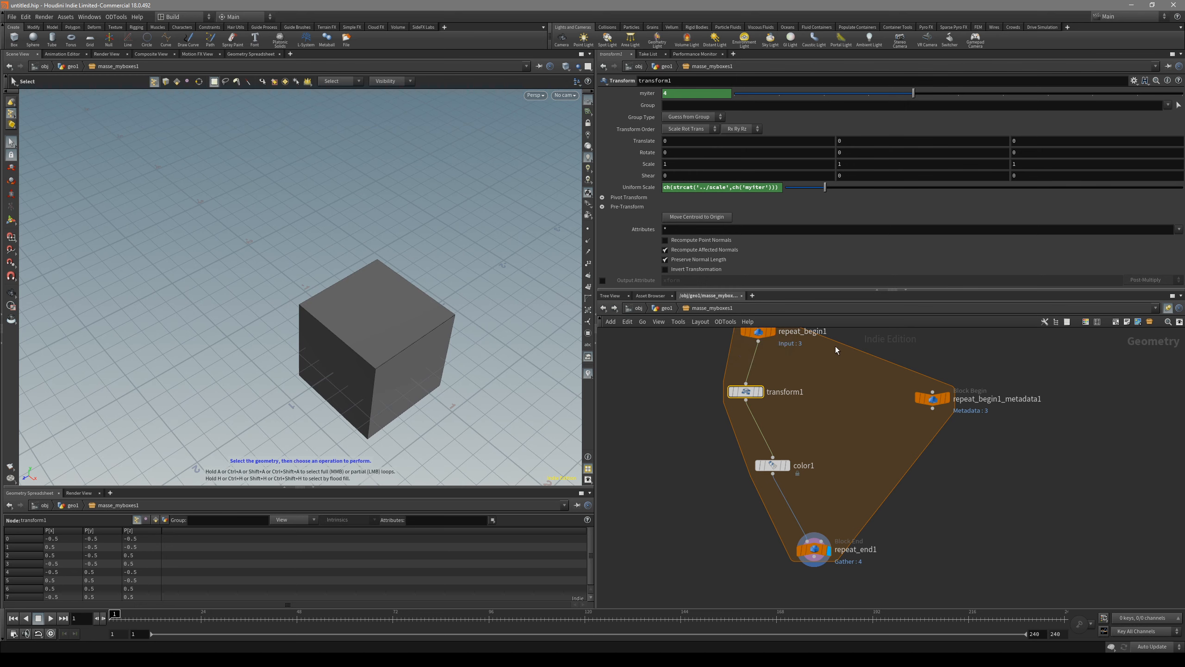
pyautogui.click(814, 549)
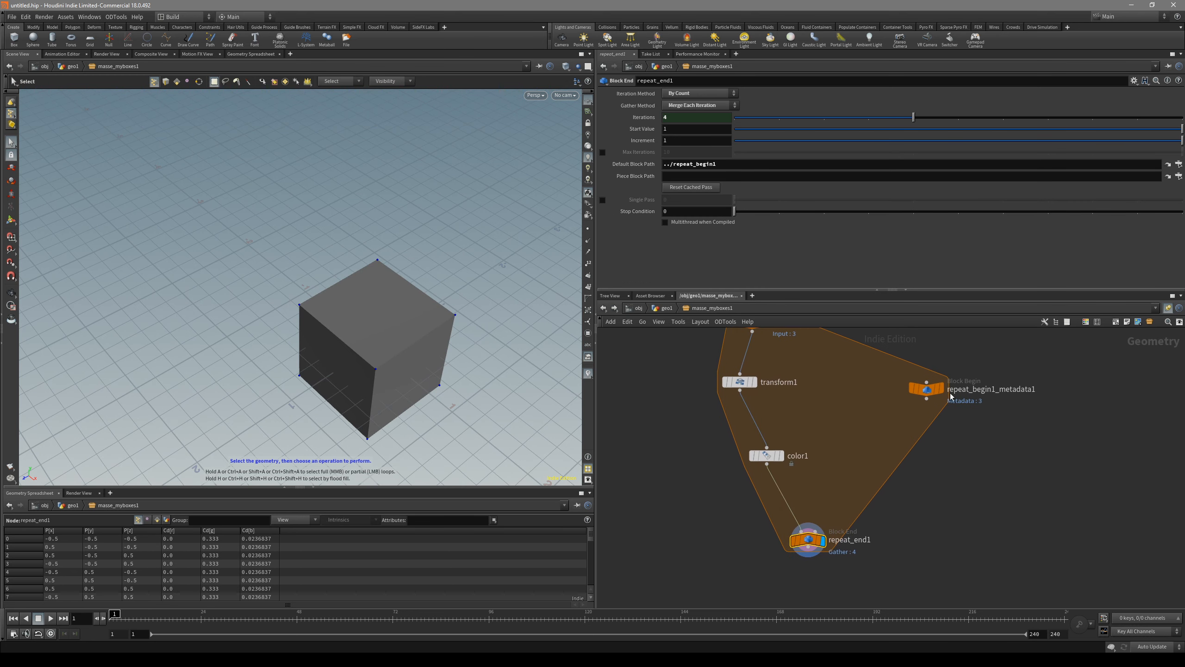
# Step: Display curve1 in geo1 and examine the curve and its points from the top view
pyautogui.moveTo(842, 432); pyautogui.dragTo(798, 568, button='middle')
pyautogui.press('u')
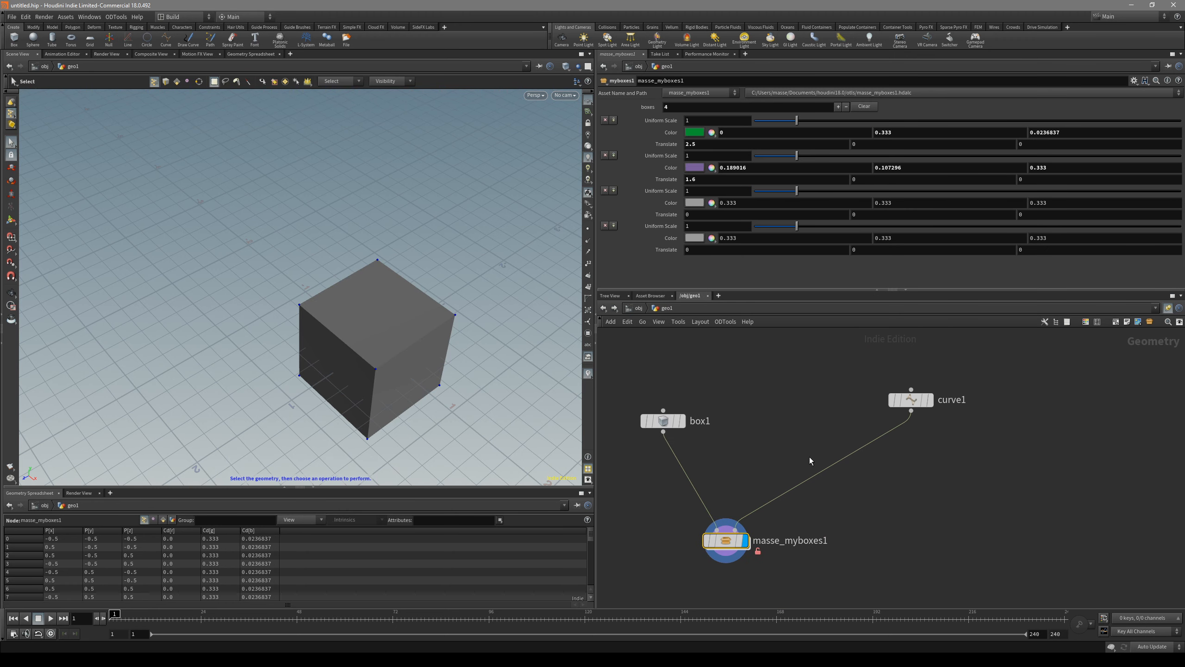
pyautogui.click(902, 392)
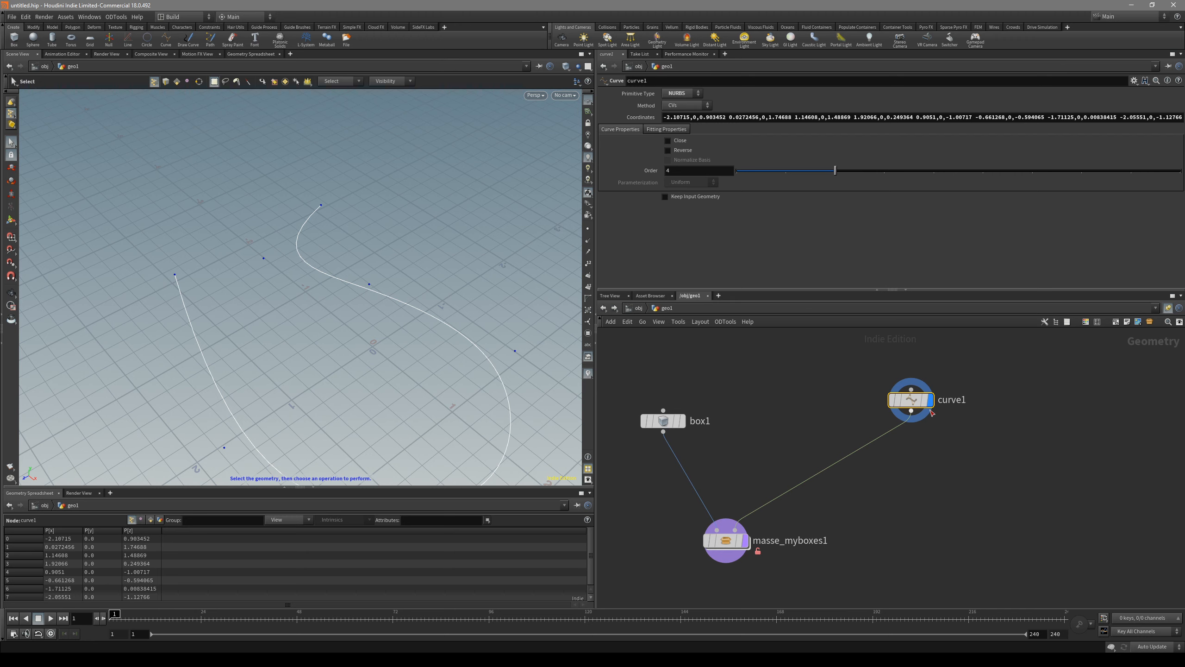
pyautogui.press('Escape')
pyautogui.moveTo(463, 325); pyautogui.dragTo(486, 326)
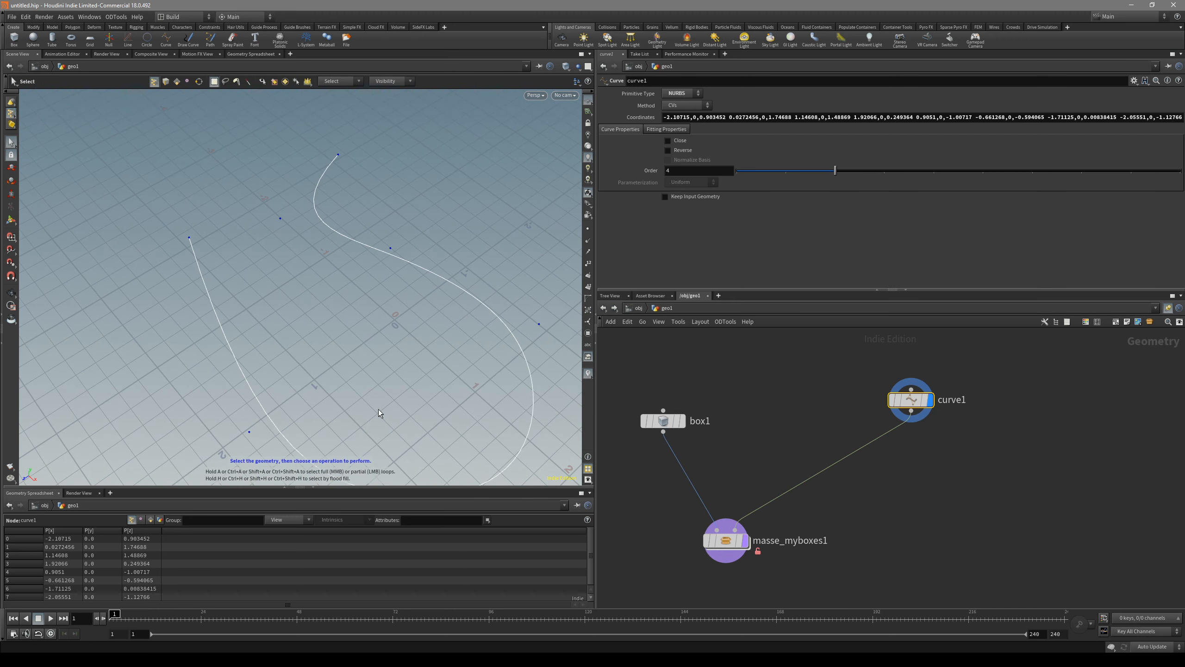
pyautogui.press('s')
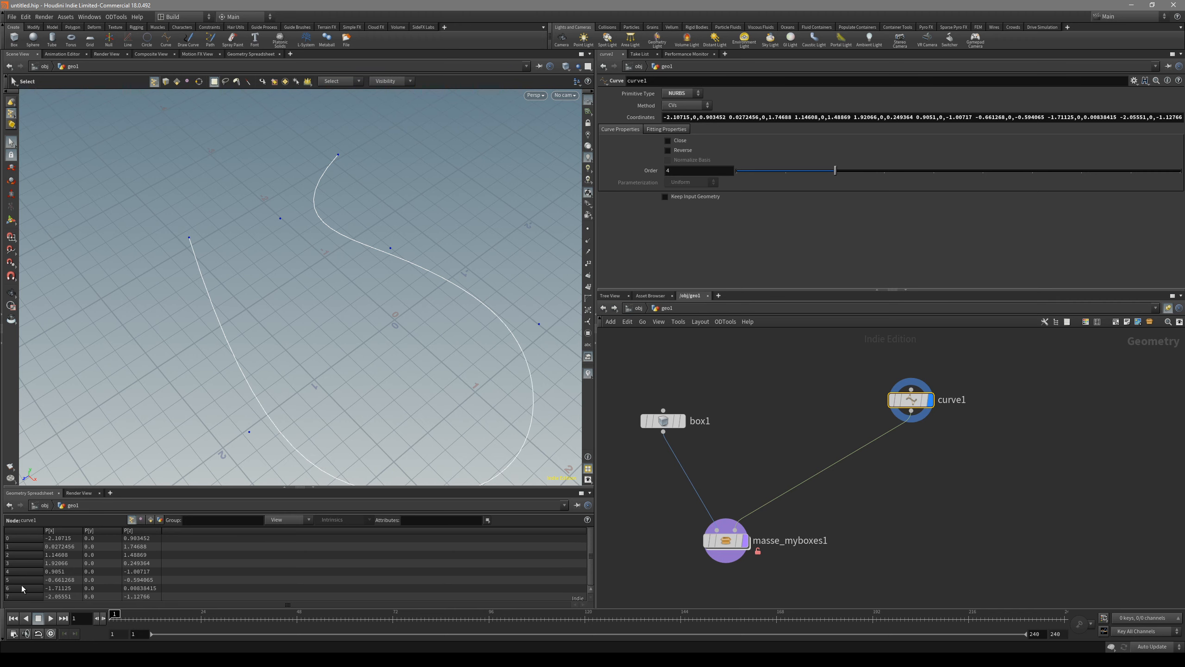
pyautogui.hotkey('space', '2')
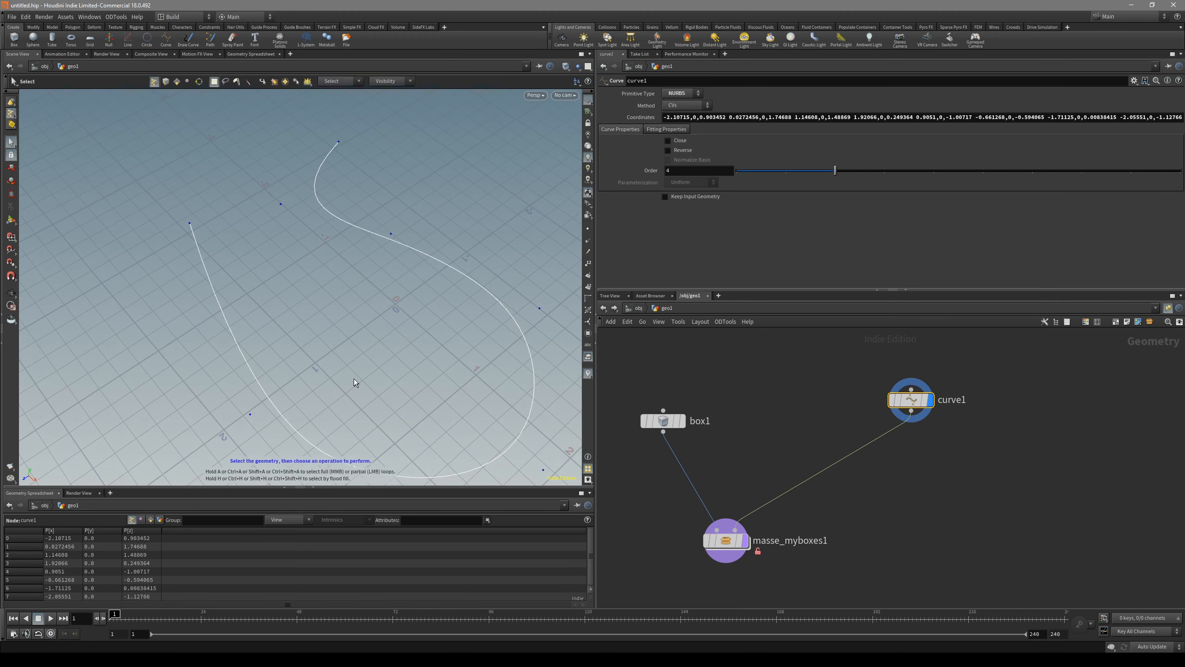
pyautogui.click(667, 309)
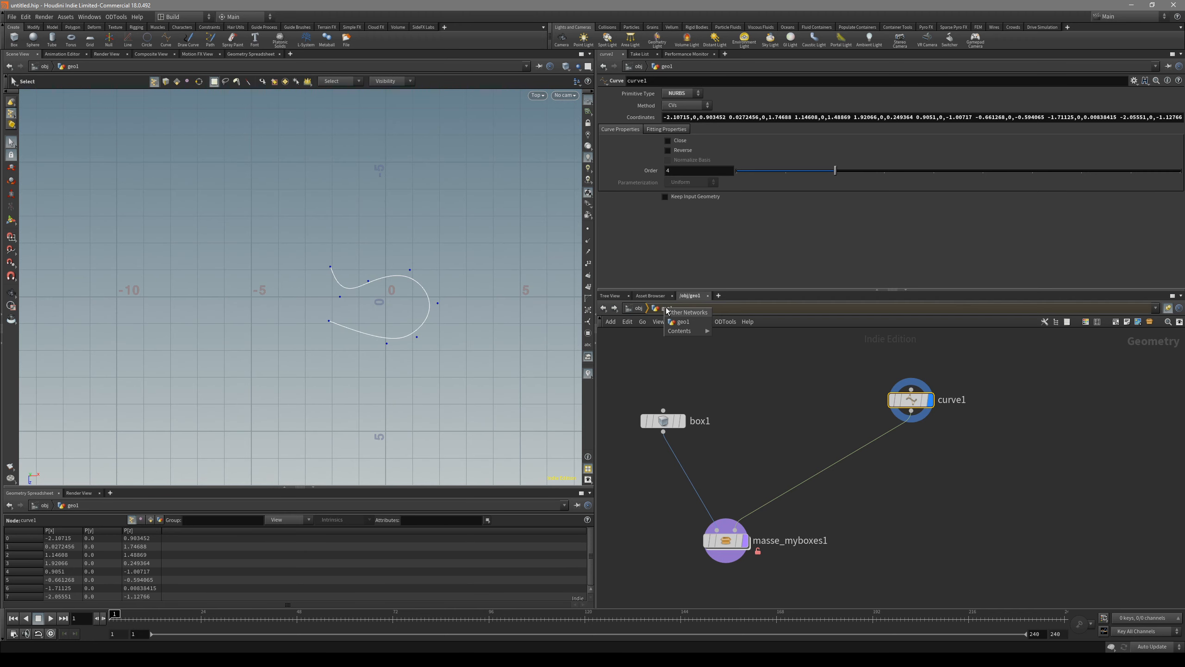
pyautogui.click(640, 308)
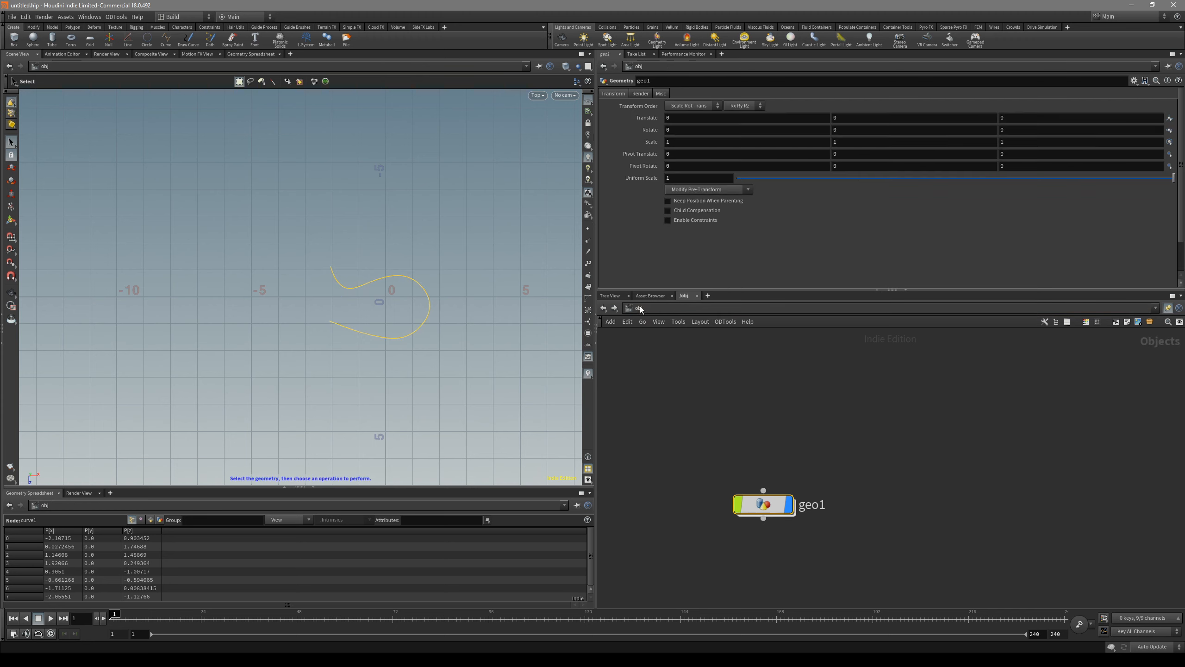
pyautogui.doubleClick(764, 503)
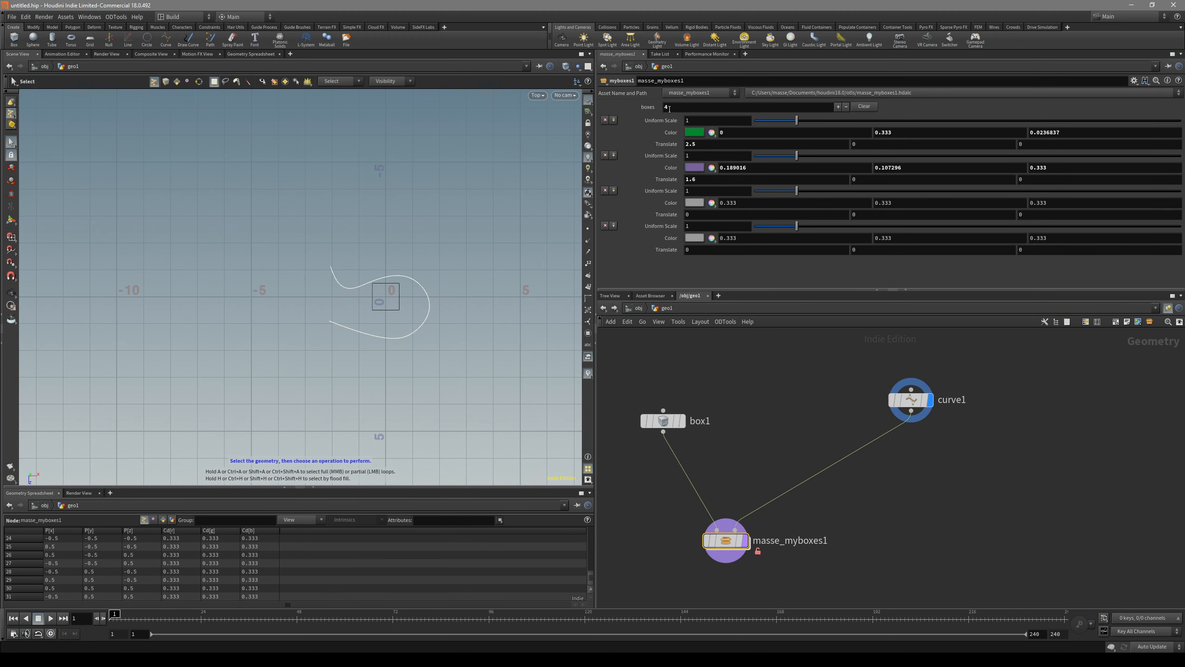
pyautogui.scroll(3, 376, 289)
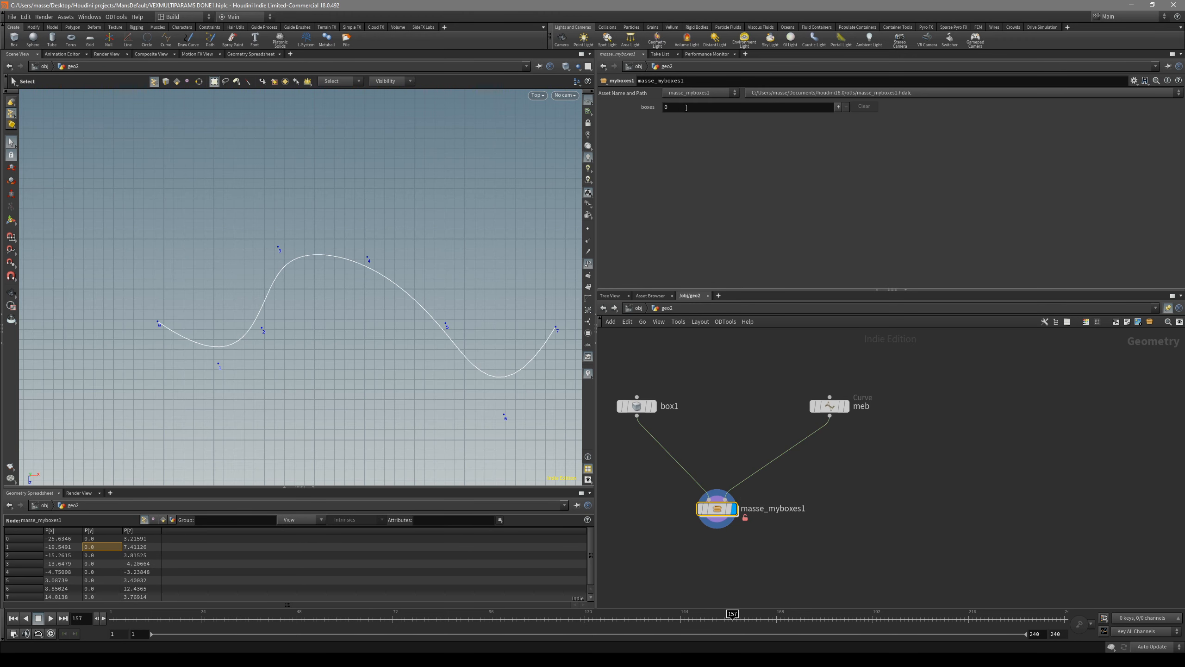
# Step: Enter the expression npoints() for the boxes count of masse_myboxes1 in geo2
pyautogui.click(686, 108)
pyautogui.write('npoi')
pyautogui.press('Tab')
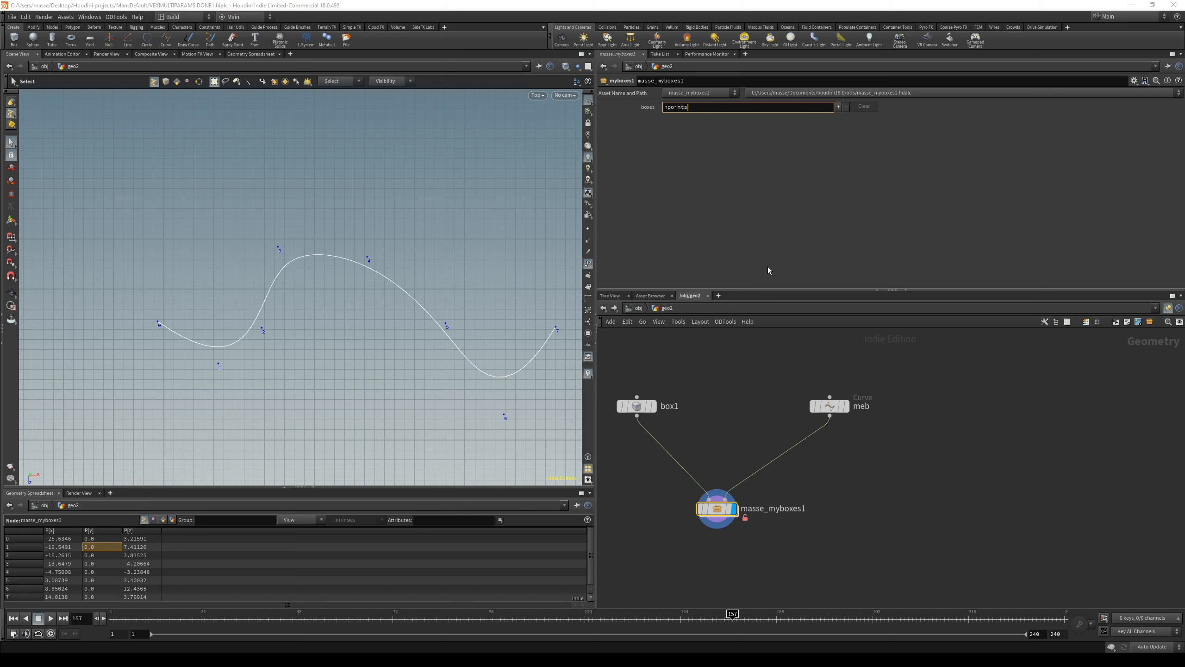
pyautogui.write('()')
pyautogui.press('Left')
pyautogui.press('Return')
pyautogui.moveTo(767, 493); pyautogui.dragTo(776, 474, button='middle')
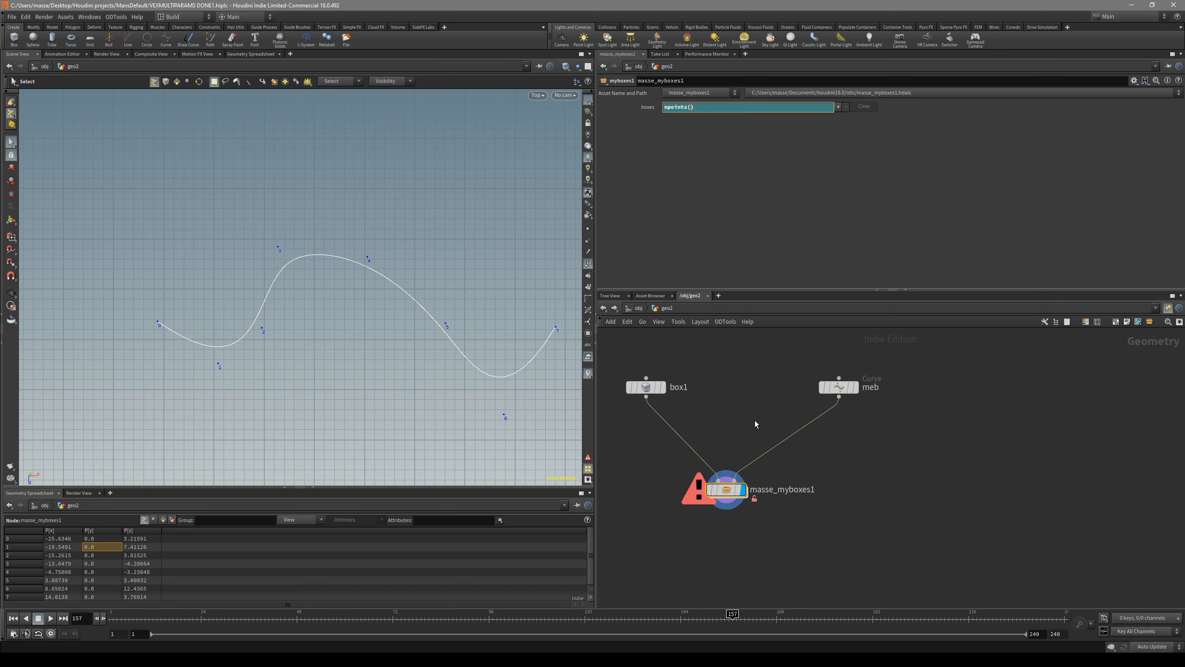
# Step: Check the My_curve null inside the asset and complete the boxes expression as npoints('My_curve/')
pyautogui.doubleClick(728, 493)
pyautogui.moveTo(876, 421); pyautogui.dragTo(795, 432)
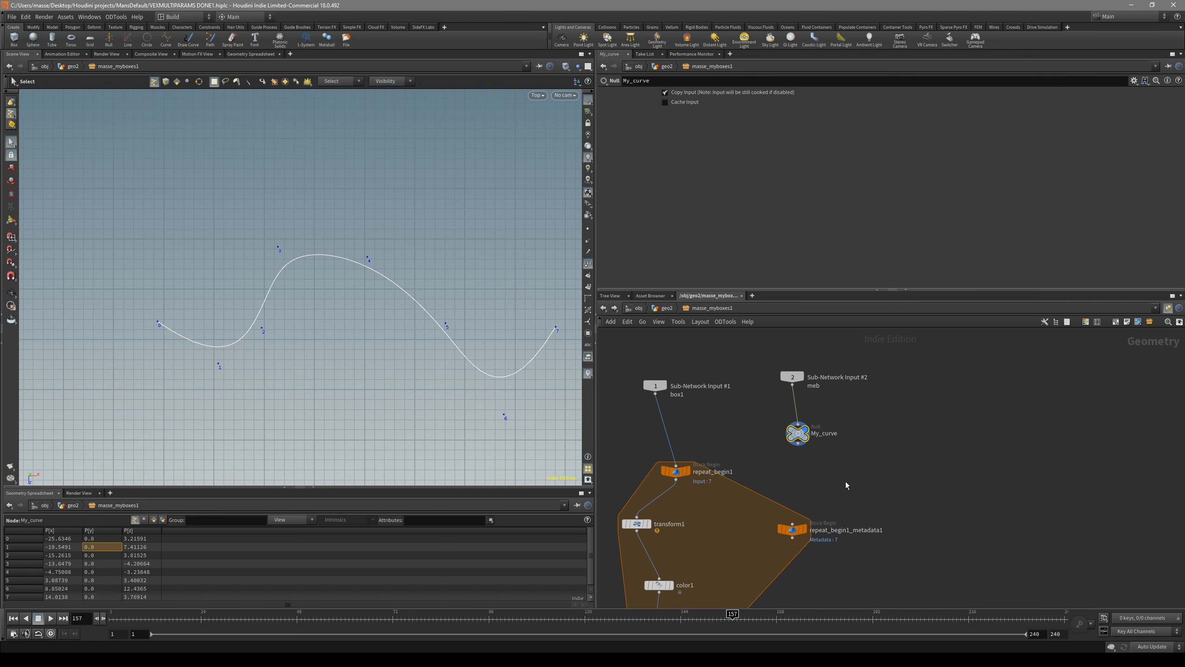
pyautogui.click(667, 310)
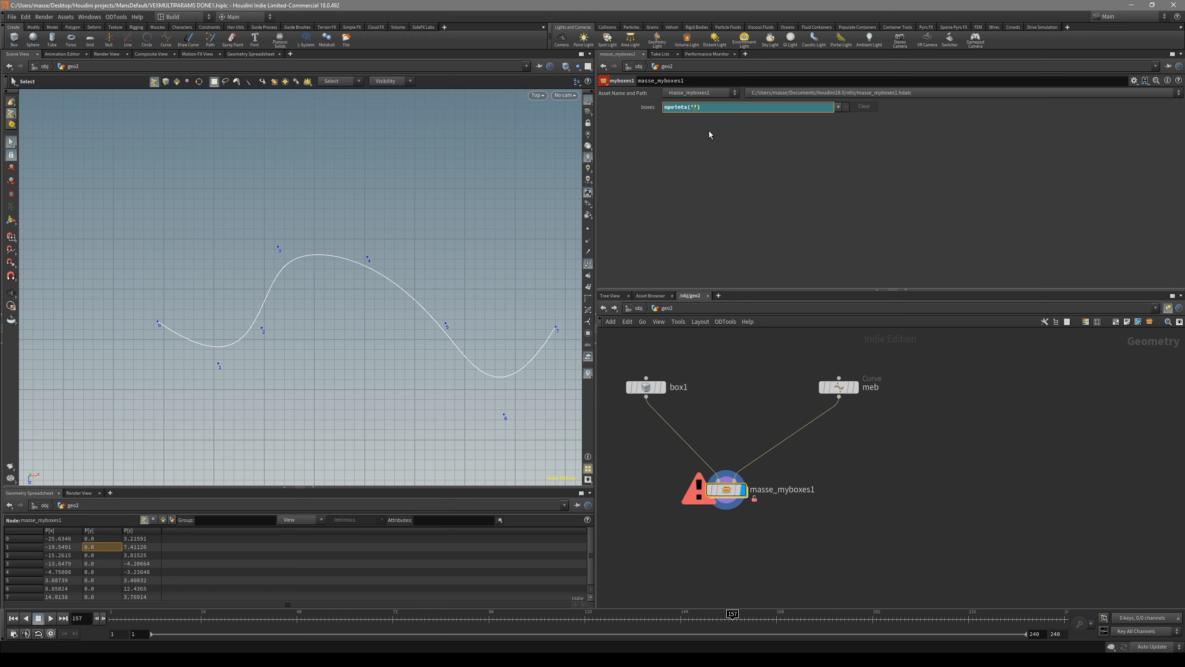
pyautogui.write('m')
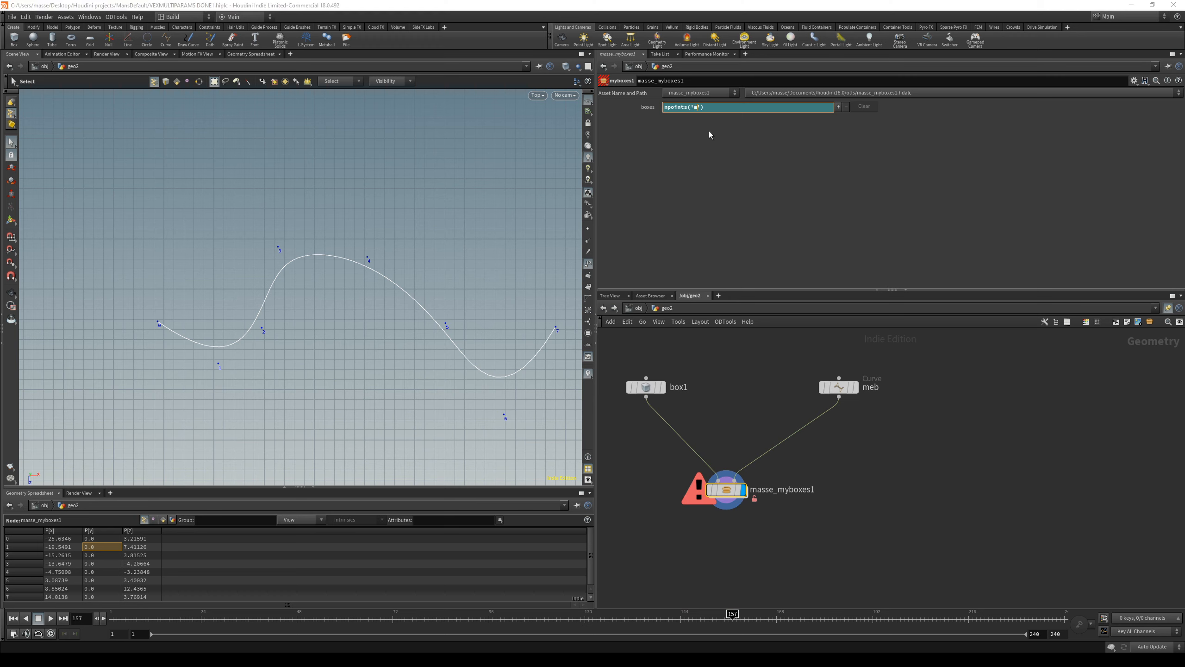
pyautogui.write('M')
pyautogui.click(720, 121)
pyautogui.press('Return')
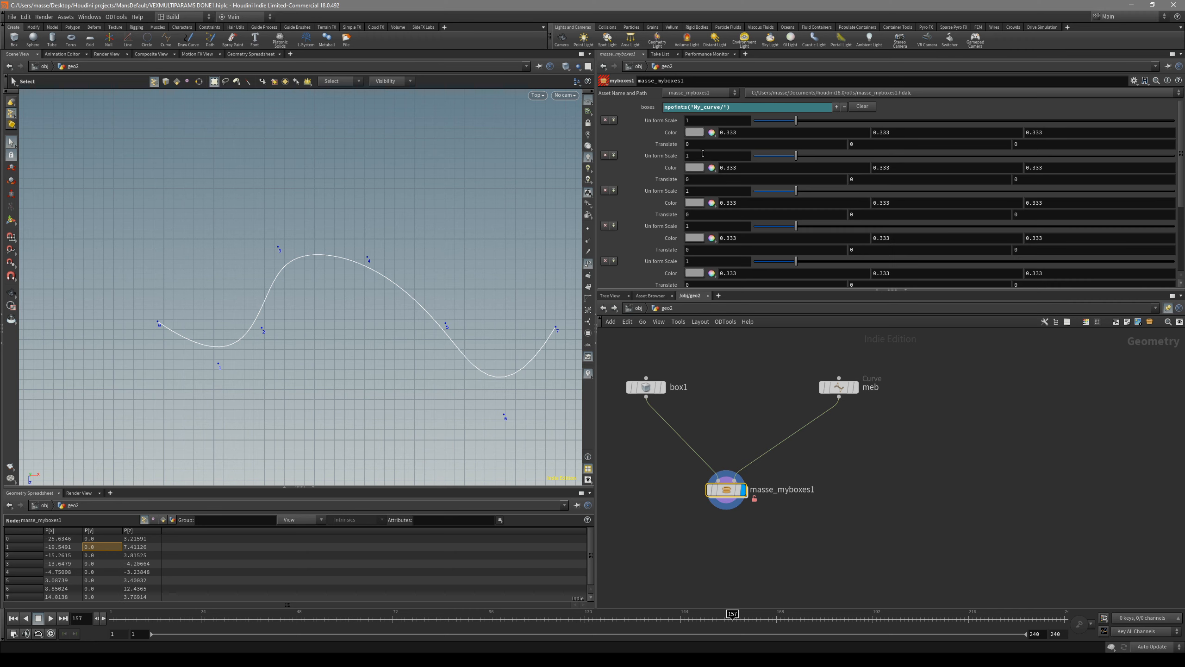
pyautogui.middleClick(693, 106)
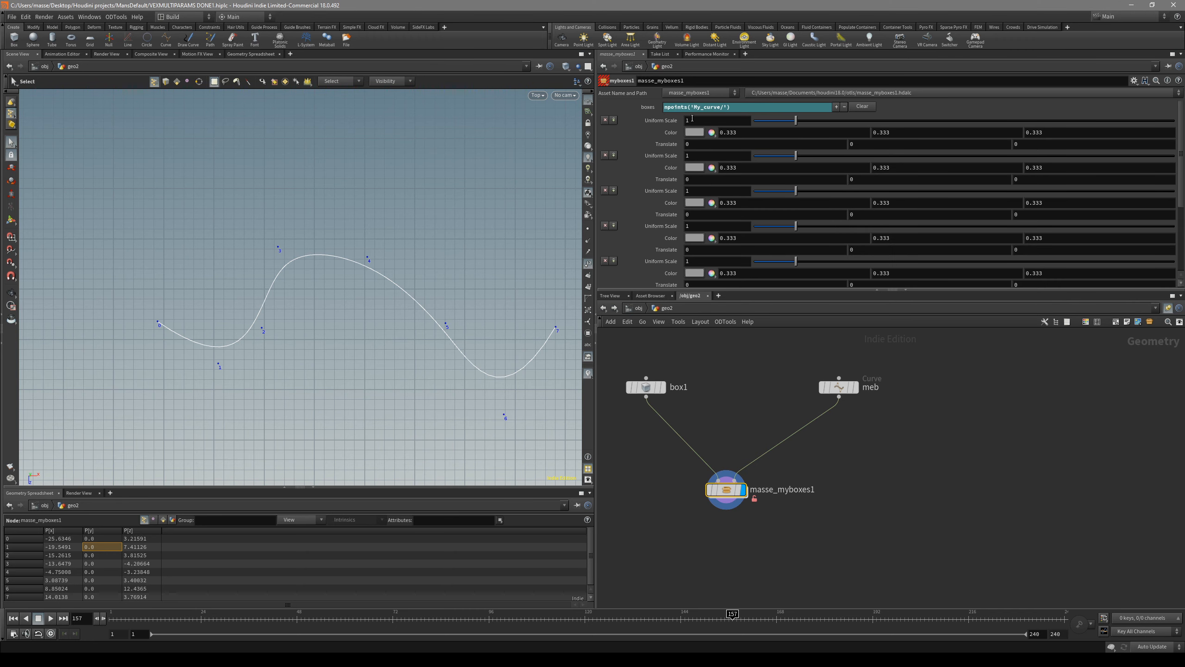
# Step: Check My_curve inside the asset and the meb curve feeding it in geo2, ending with masse_myboxes1 displayed
pyautogui.doubleClick(726, 489)
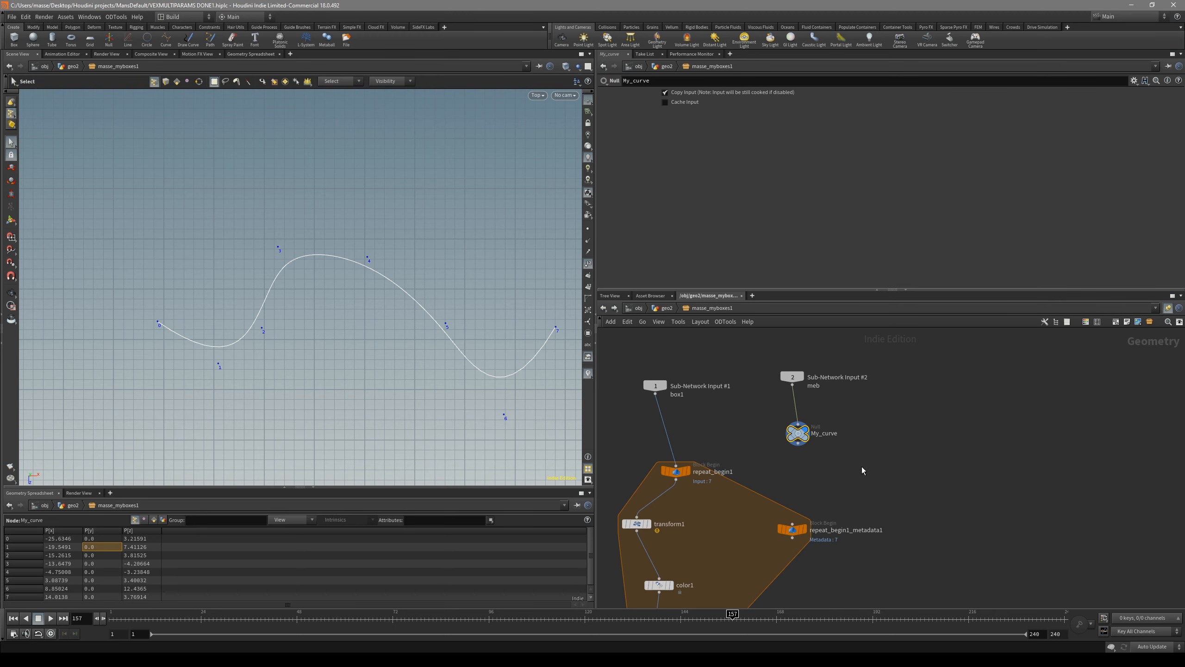
pyautogui.press('u')
pyautogui.click(854, 383)
pyautogui.moveTo(852, 456); pyautogui.dragTo(847, 490, button='middle')
pyautogui.click(849, 422)
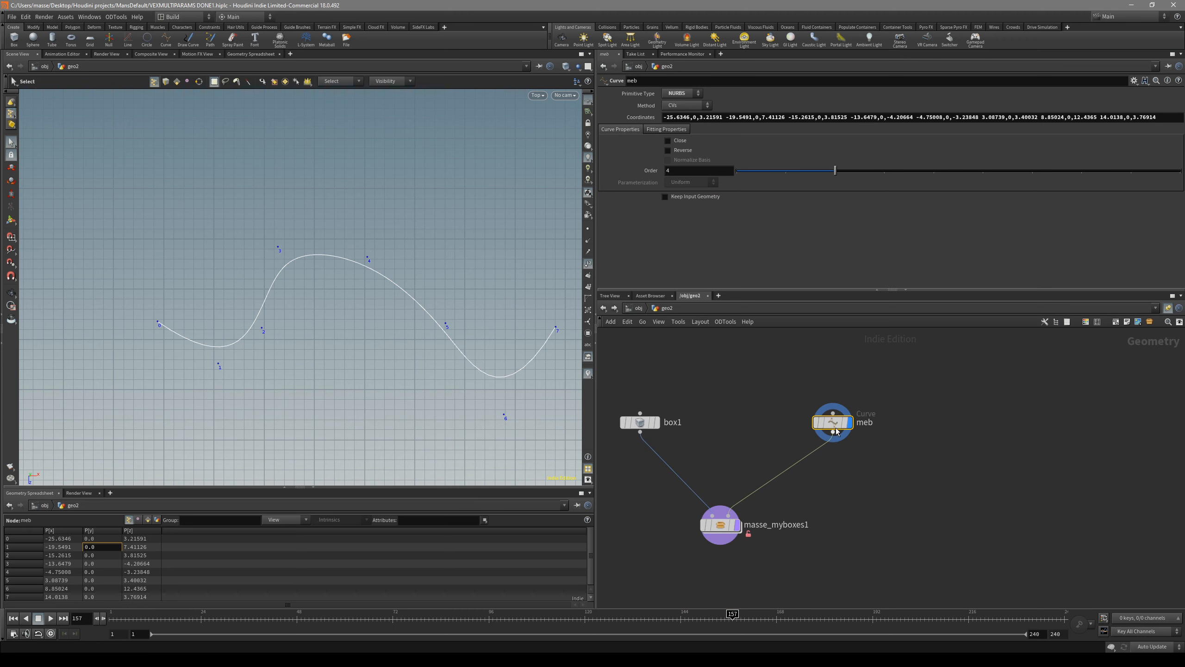
pyautogui.moveTo(833, 422); pyautogui.dragTo(814, 412)
pyautogui.click(721, 526)
# Step: Rename the meb curve node in geo2 to curne
pyautogui.click(815, 411)
pyautogui.doubleClick(853, 410)
pyautogui.write('cur')
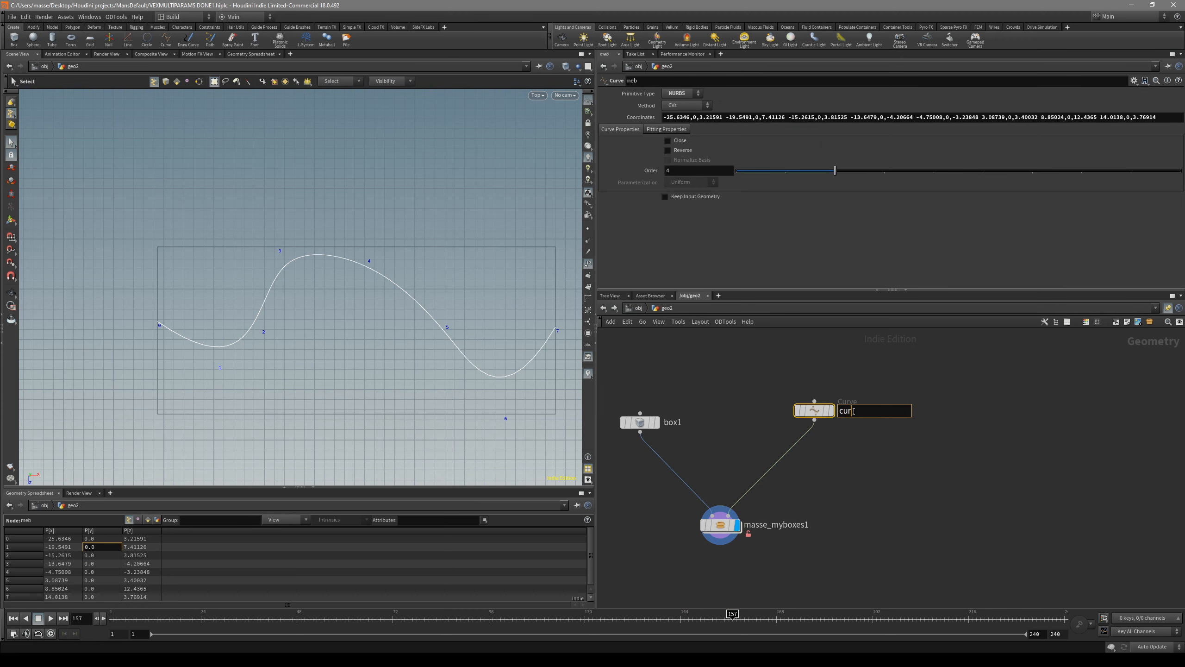
pyautogui.write('ne')
pyautogui.press('Return')
# Step: Compare the box and curve connections in geo2 with the sub-network inputs inside masse_myboxes1
pyautogui.doubleClick(721, 526)
pyautogui.press('u')
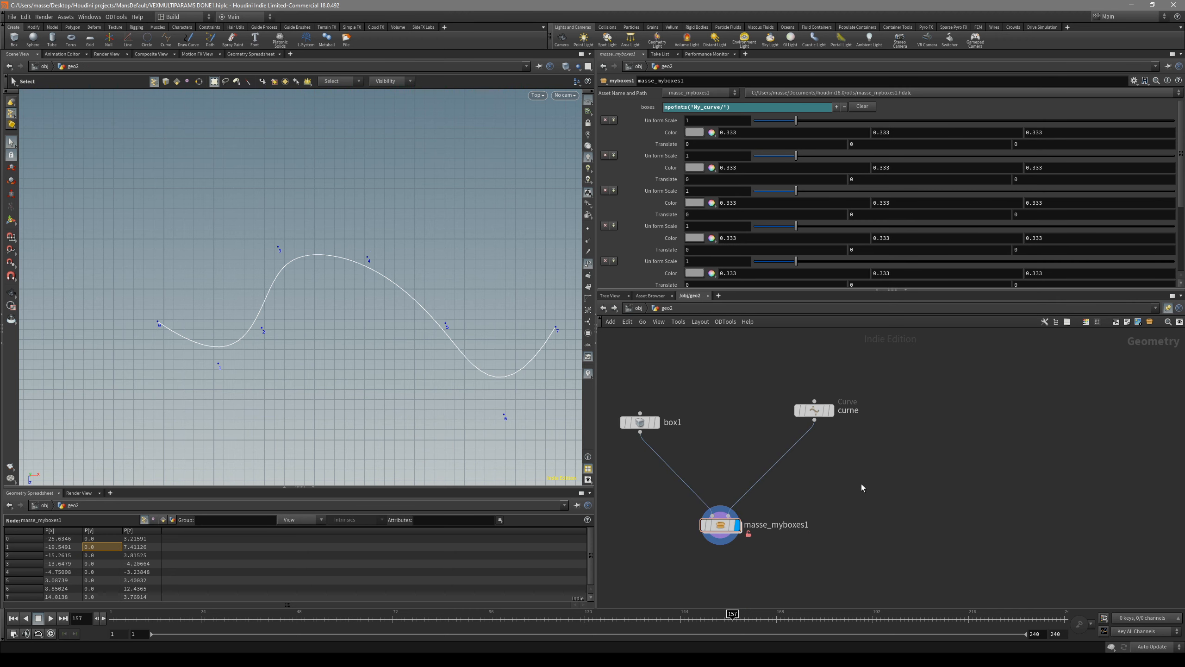
pyautogui.moveTo(721, 524); pyautogui.dragTo(721, 540)
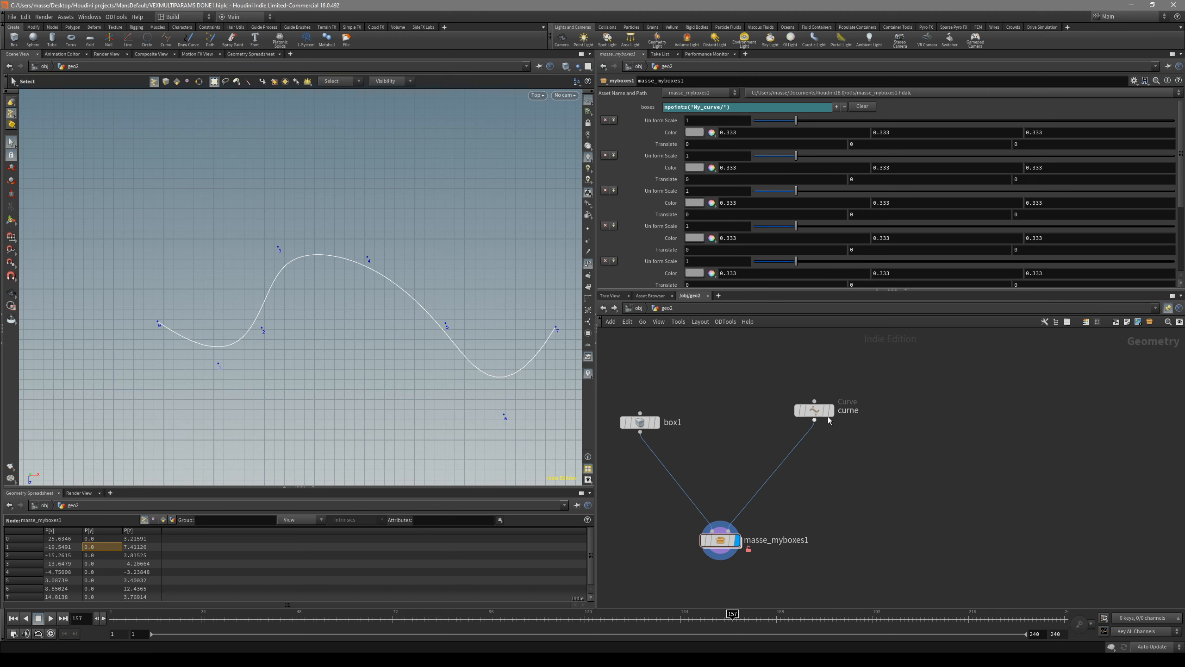
pyautogui.moveTo(823, 412); pyautogui.dragTo(800, 440)
pyautogui.doubleClick(725, 542)
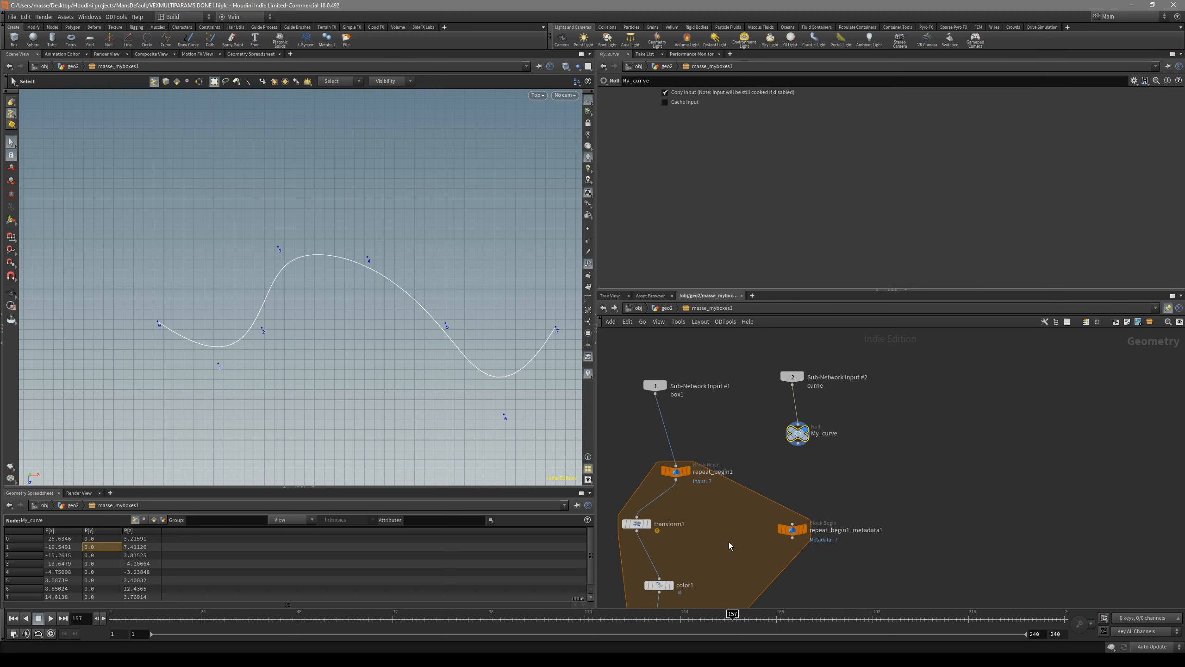
pyautogui.press('u')
pyautogui.moveTo(794, 442); pyautogui.dragTo(791, 409)
pyautogui.doubleClick(721, 540)
pyautogui.press('u')
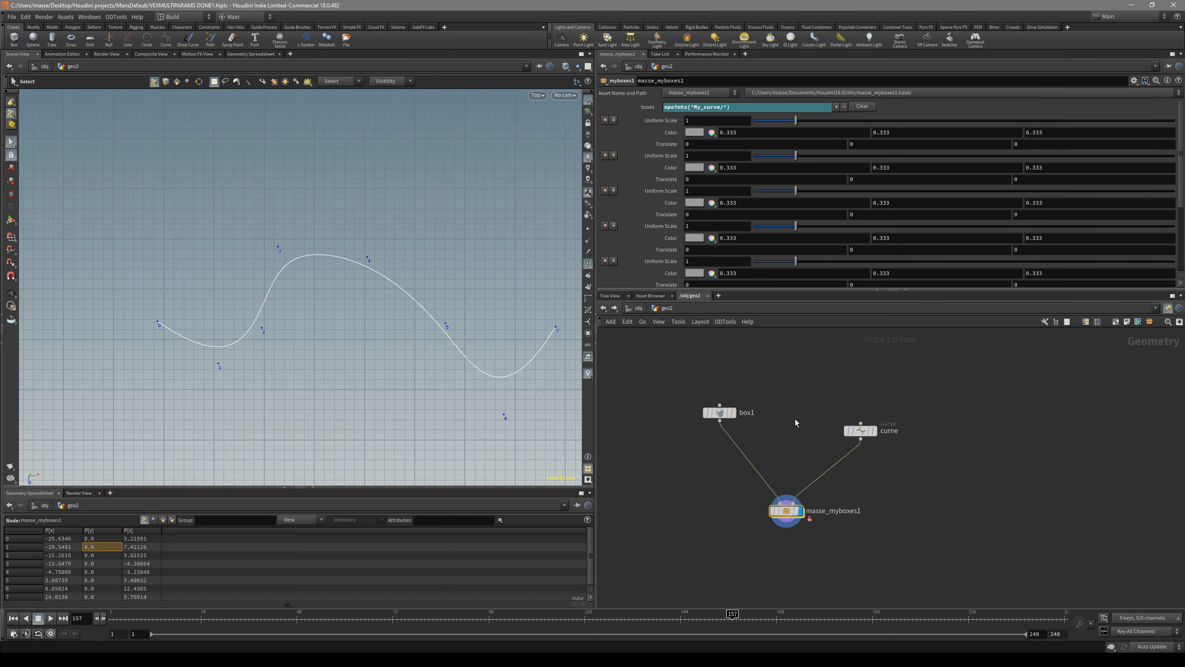
pyautogui.moveTo(788, 426); pyautogui.dragTo(767, 412, button='middle')
pyautogui.moveTo(763, 499); pyautogui.dragTo(767, 518)
pyautogui.click(817, 493)
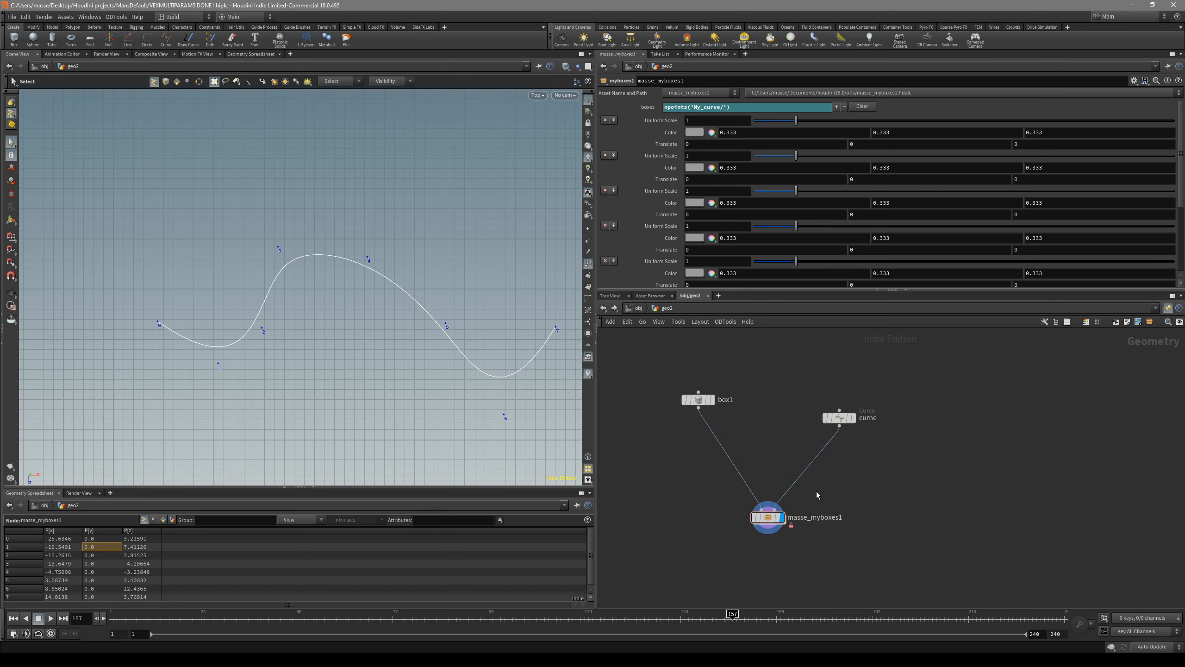
# Step: Display transform1 inside masse_myboxes1 and select the My_curve null
pyautogui.click(767, 519)
pyautogui.doubleClick(767, 519)
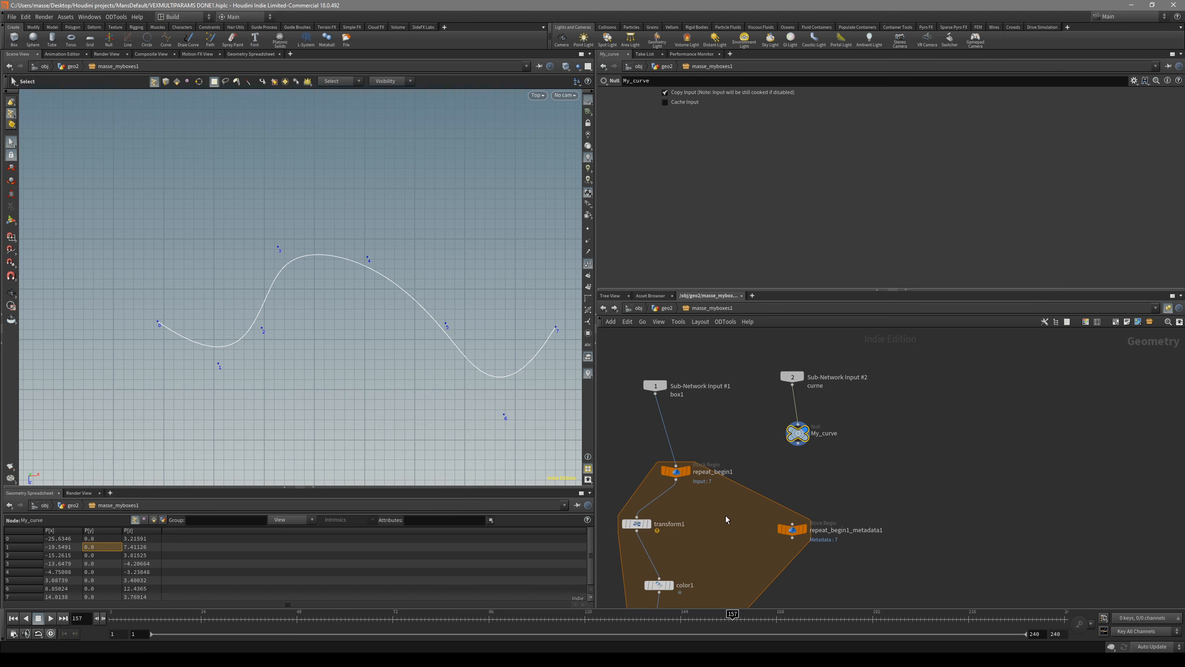
pyautogui.click(651, 523)
pyautogui.moveTo(687, 548); pyautogui.dragTo(762, 533, button='middle')
pyautogui.click(751, 540)
pyautogui.click(853, 396)
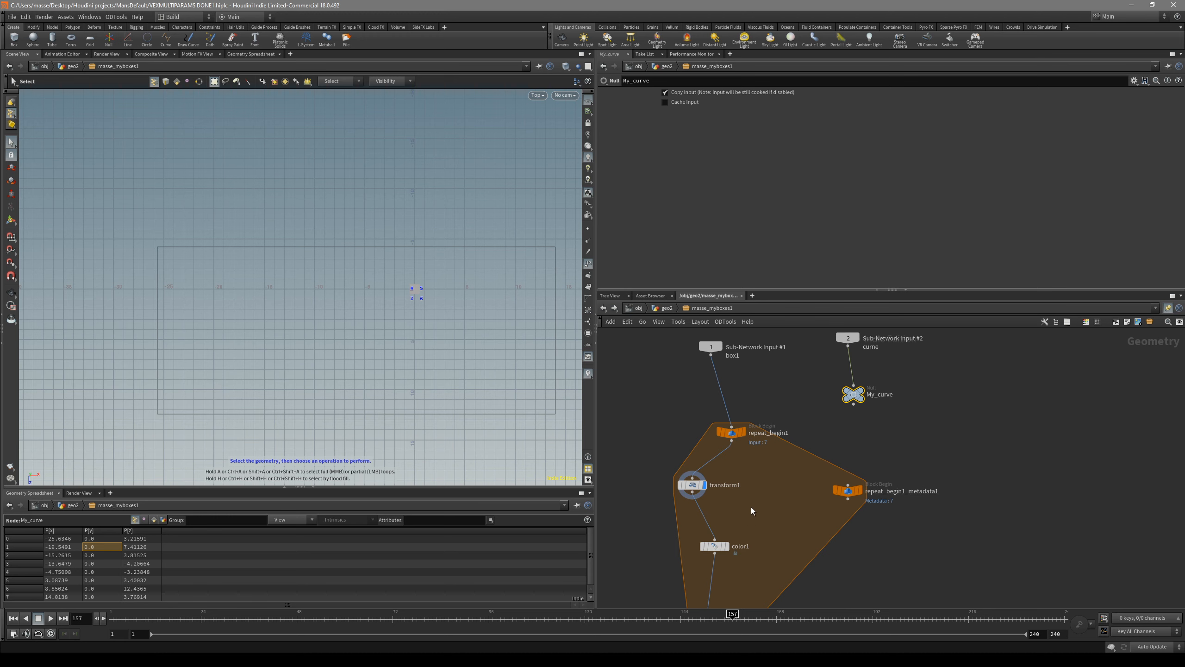
# Step: Start transform1's X Translate expression as point('../My_curve/',detail())
pyautogui.click(693, 485)
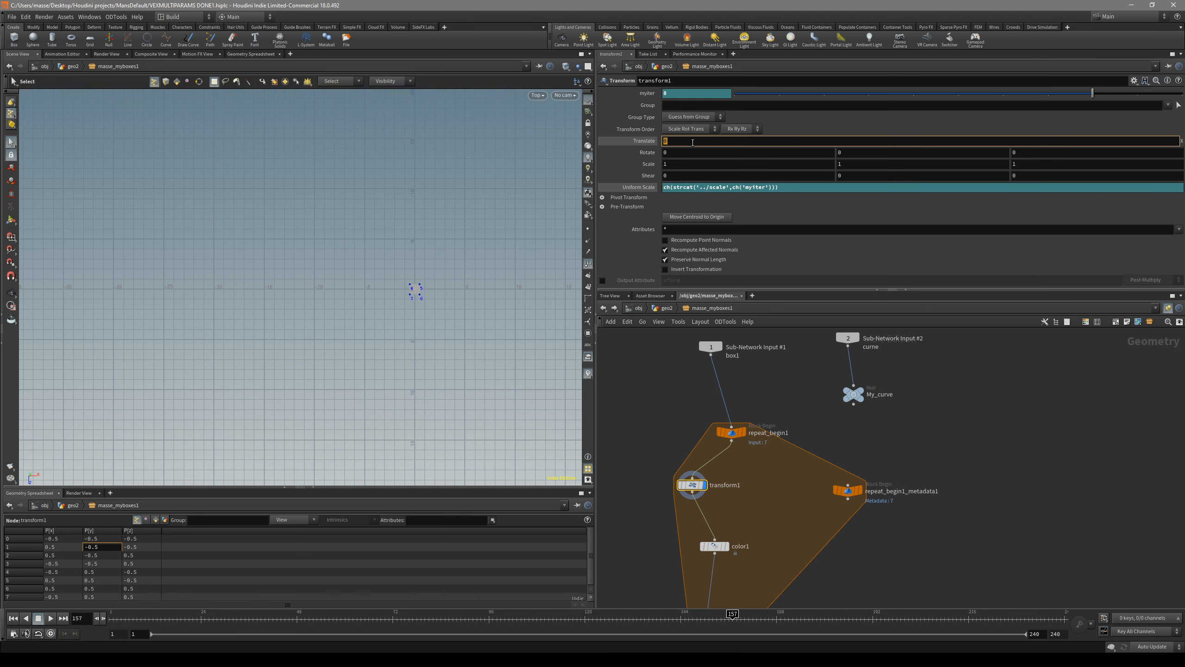
pyautogui.write('oint()')
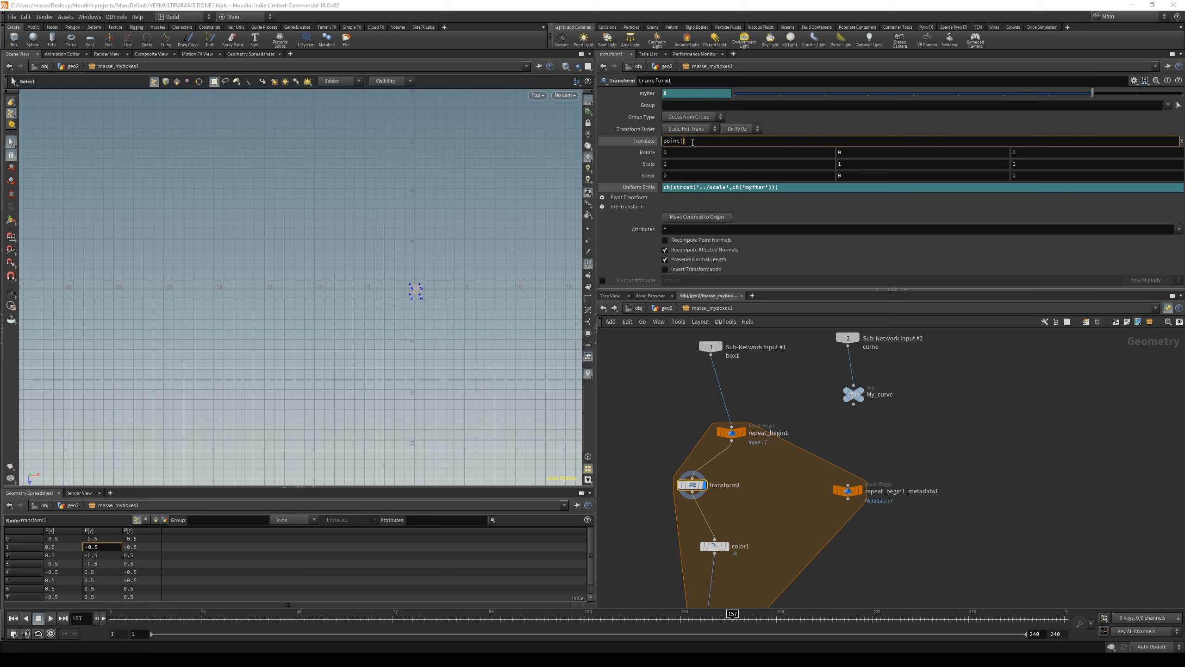
pyautogui.write("'../")
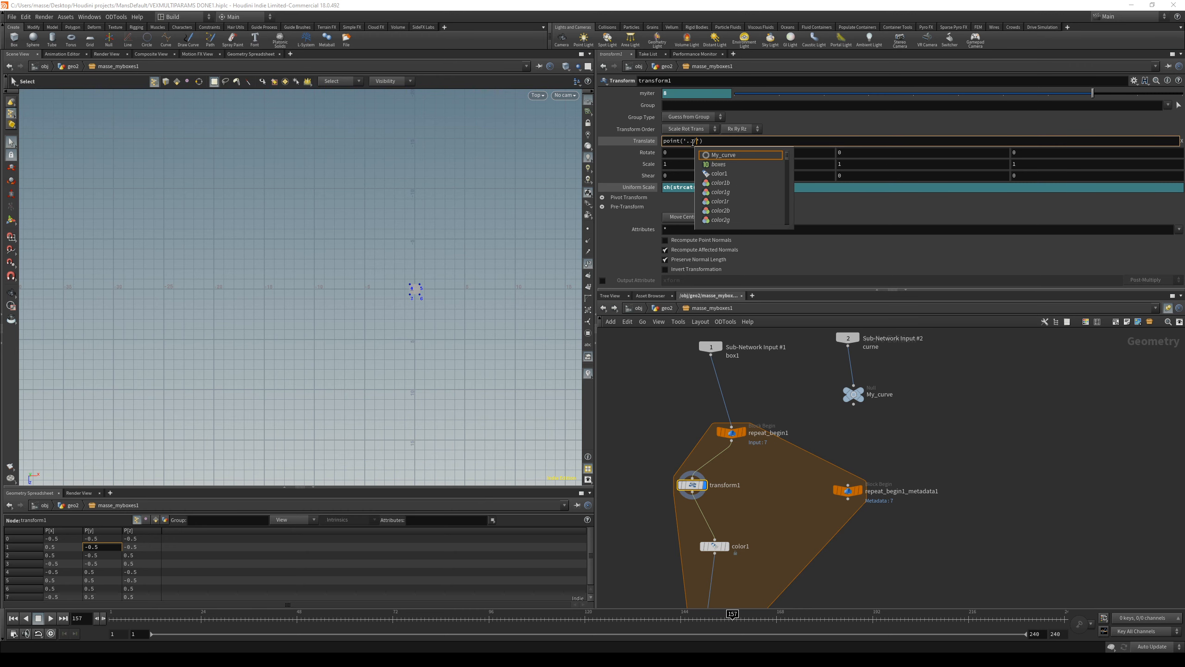
pyautogui.press('Return')
pyautogui.write("/',det")
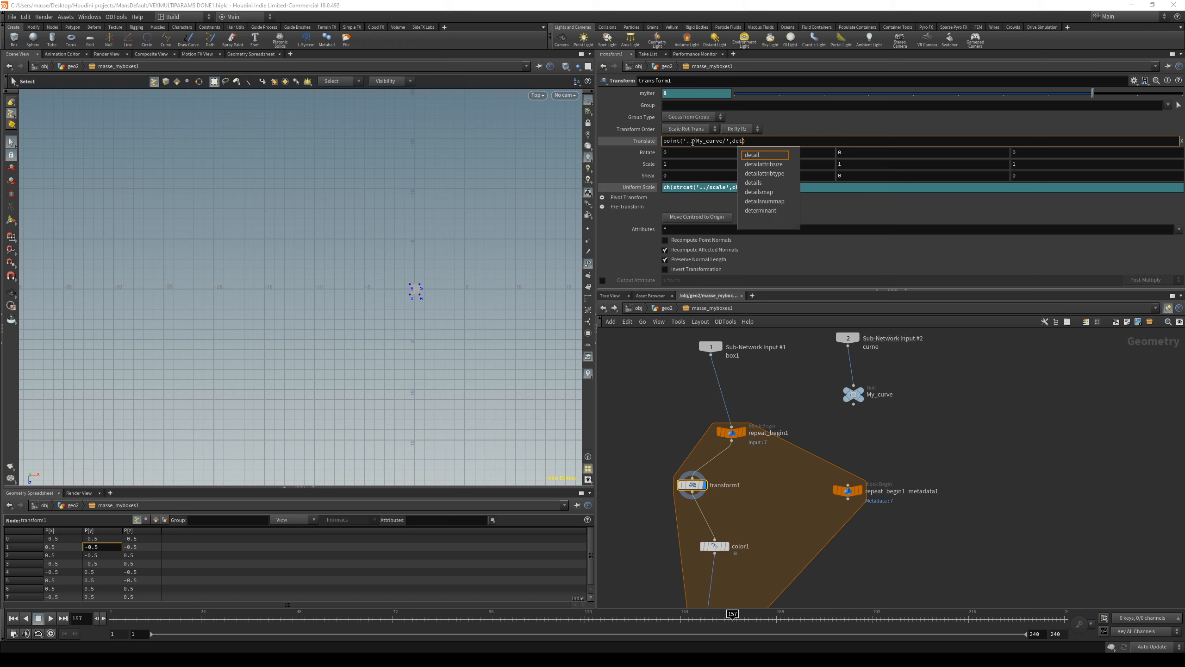
pyautogui.write('ail(')
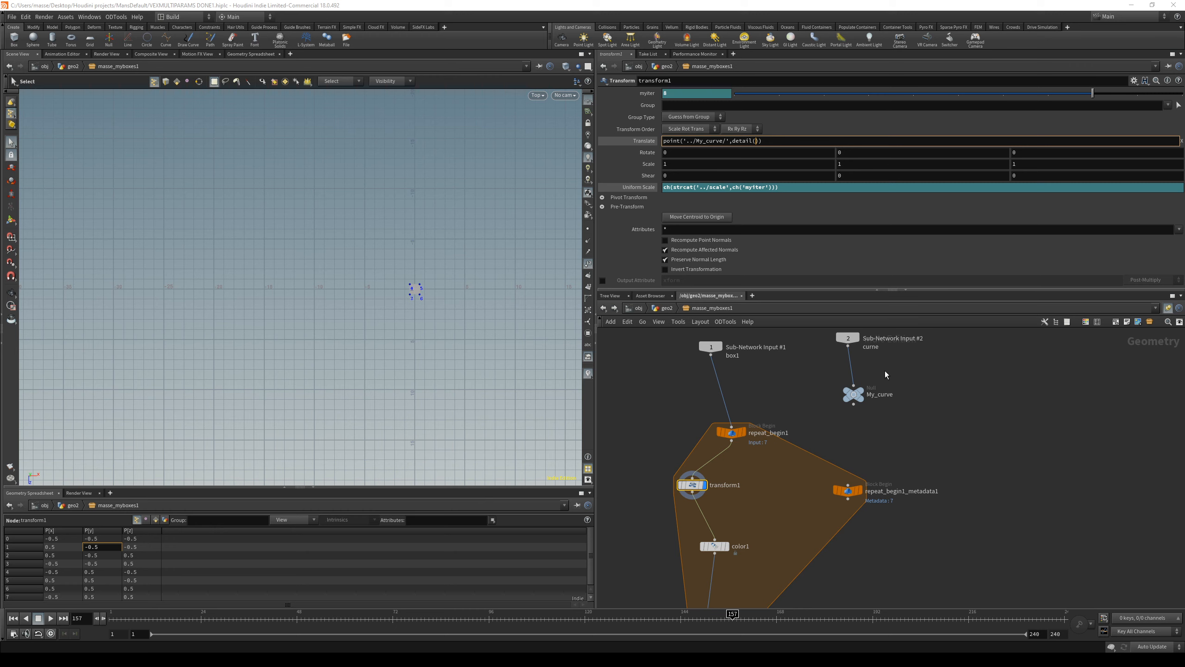
# Step: Examine My_curve's point positions in the spreadsheet and the detail attributes of repeat_begin1_metadata1
pyautogui.click(850, 397)
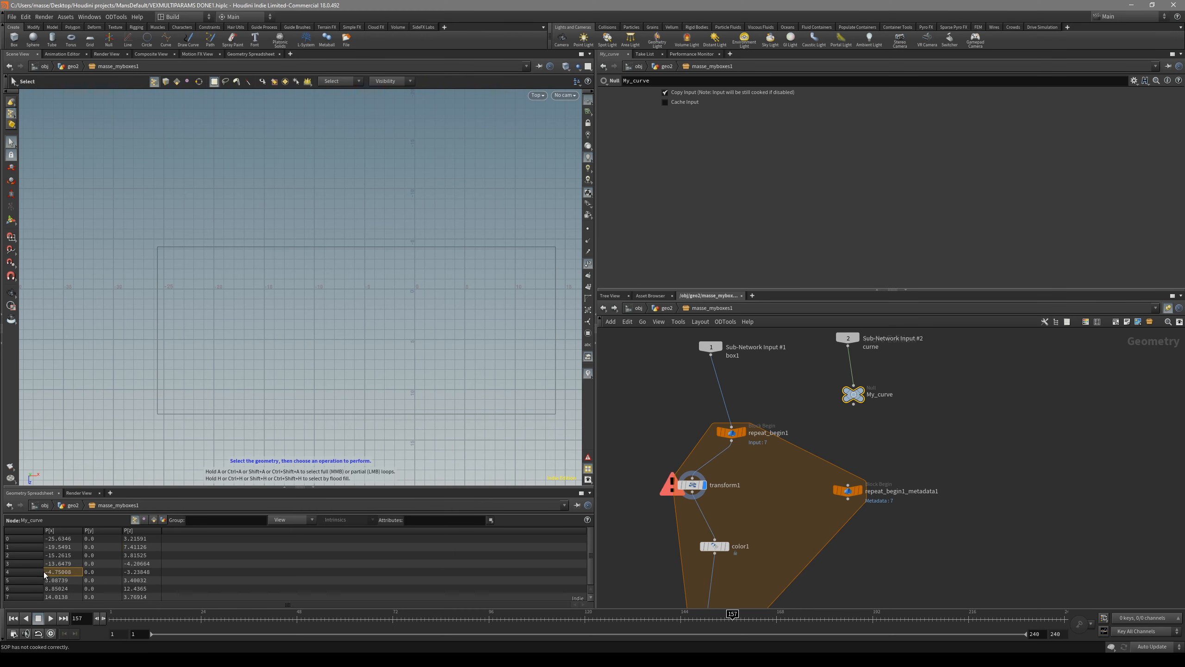
pyautogui.click(891, 473)
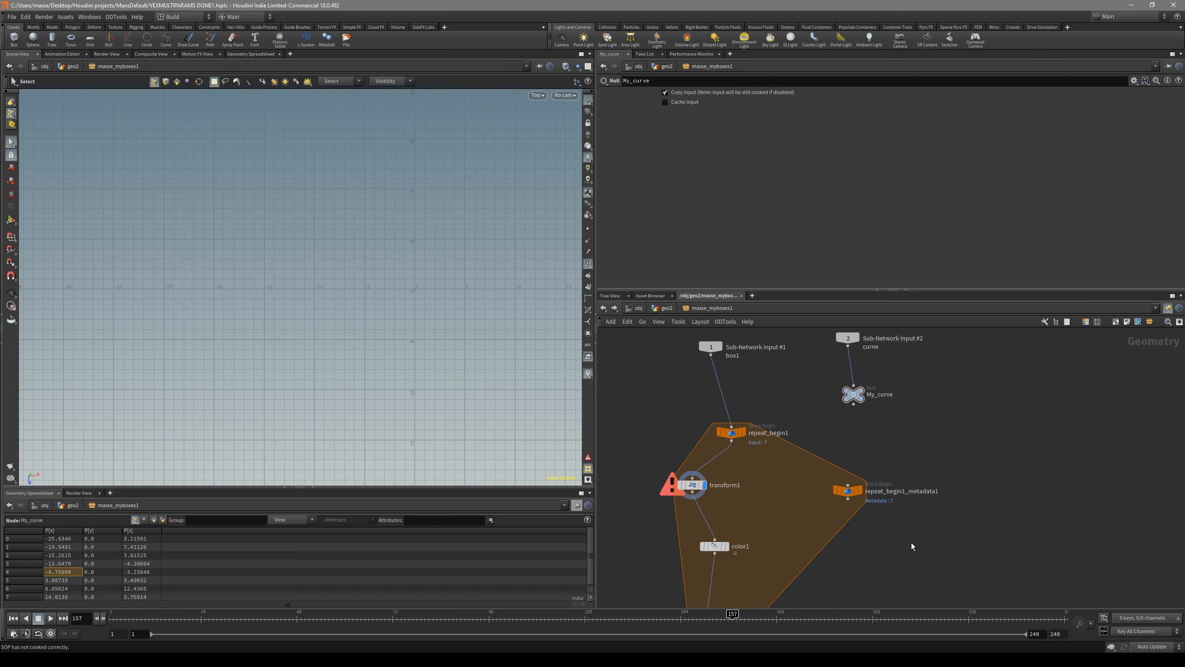
pyautogui.moveTo(912, 544); pyautogui.dragTo(844, 467)
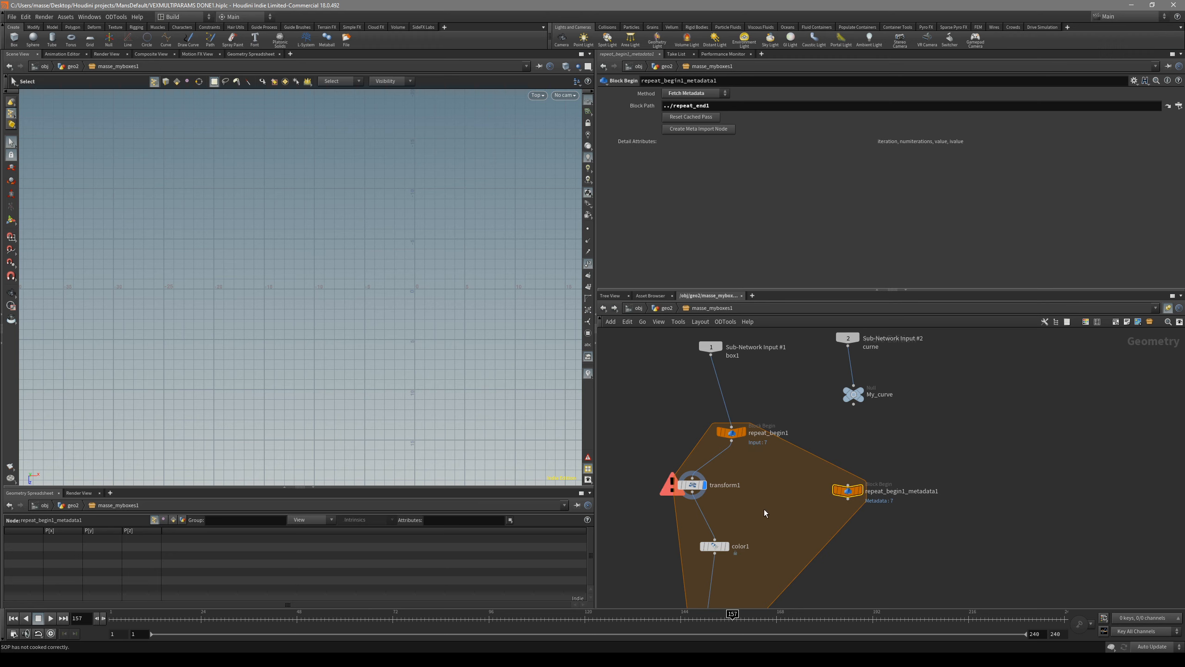
pyautogui.moveTo(794, 518); pyautogui.dragTo(815, 489, button='middle')
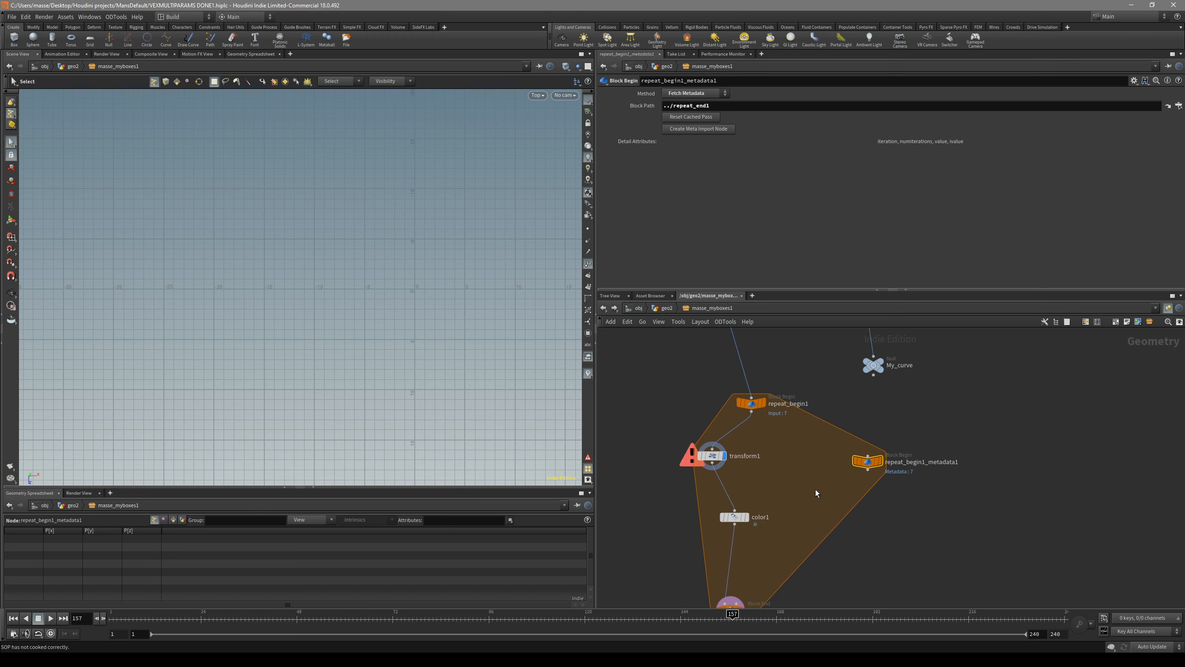
# Step: Extend transform1's X Translate expression so its detail() call reads '../repeat_begin1_metadata1/','iteration',0
pyautogui.scroll(-3, 830, 492)
pyautogui.click(741, 486)
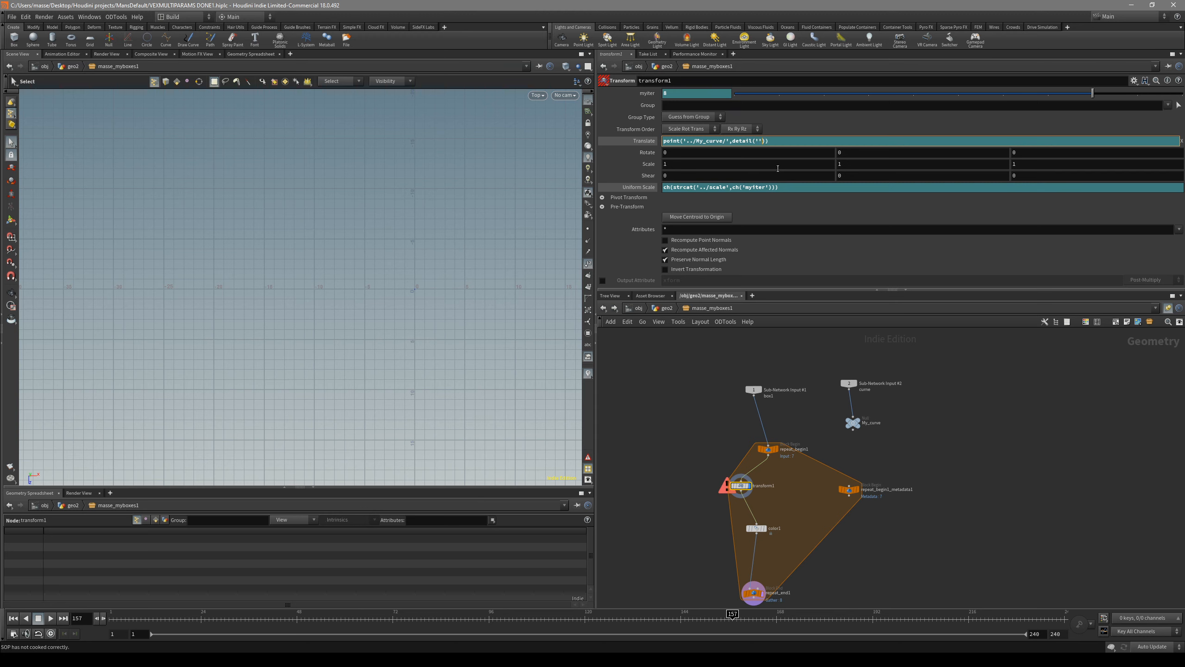
pyautogui.write('./')
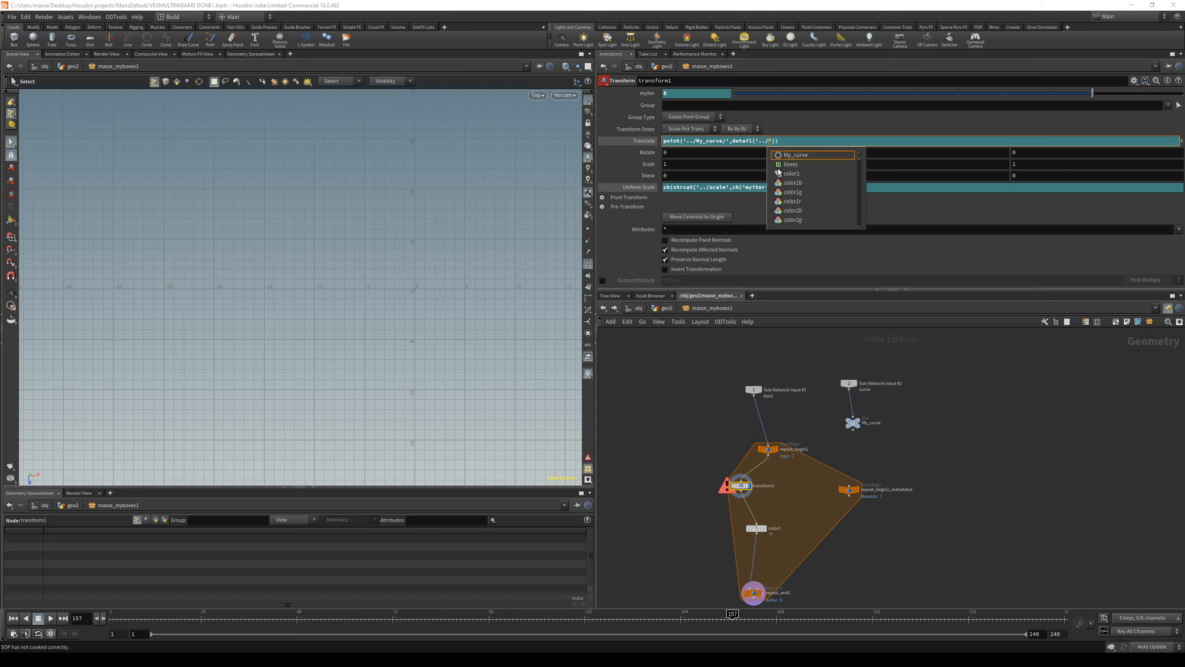
pyautogui.write('re')
pyautogui.press('Down')
pyautogui.press('Down')
pyautogui.press('Return')
pyautogui.press('Right')
pyautogui.write(",'")
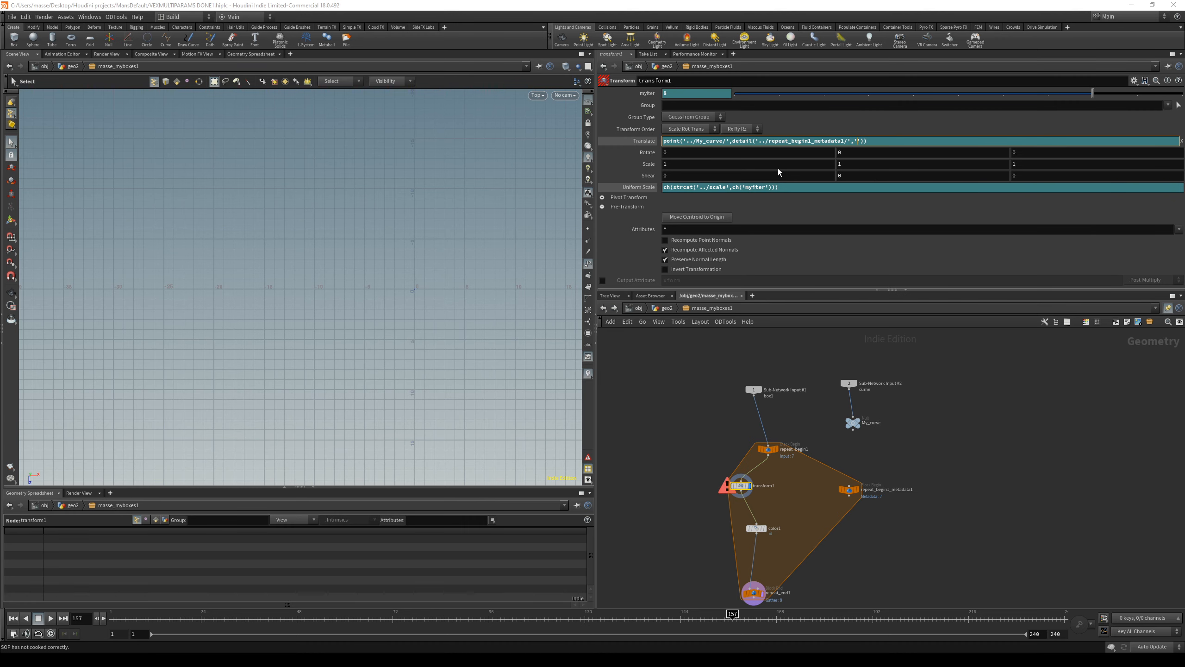
pyautogui.write("iteration',0")
# Step: Consult the point expression function's help and complete the X Translate expression with 'P',0 after the detail() call
pyautogui.moveTo(734, 141); pyautogui.dragTo(897, 147)
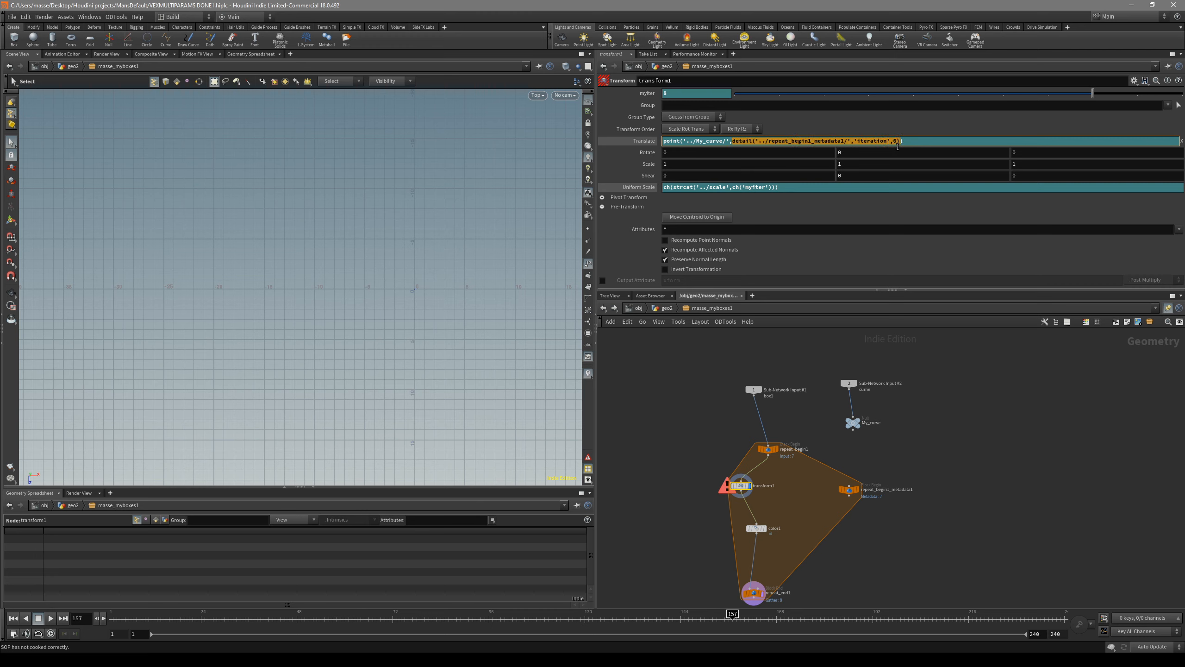
pyautogui.click(769, 141)
pyautogui.moveTo(733, 142); pyautogui.dragTo(762, 141)
pyautogui.click(732, 142)
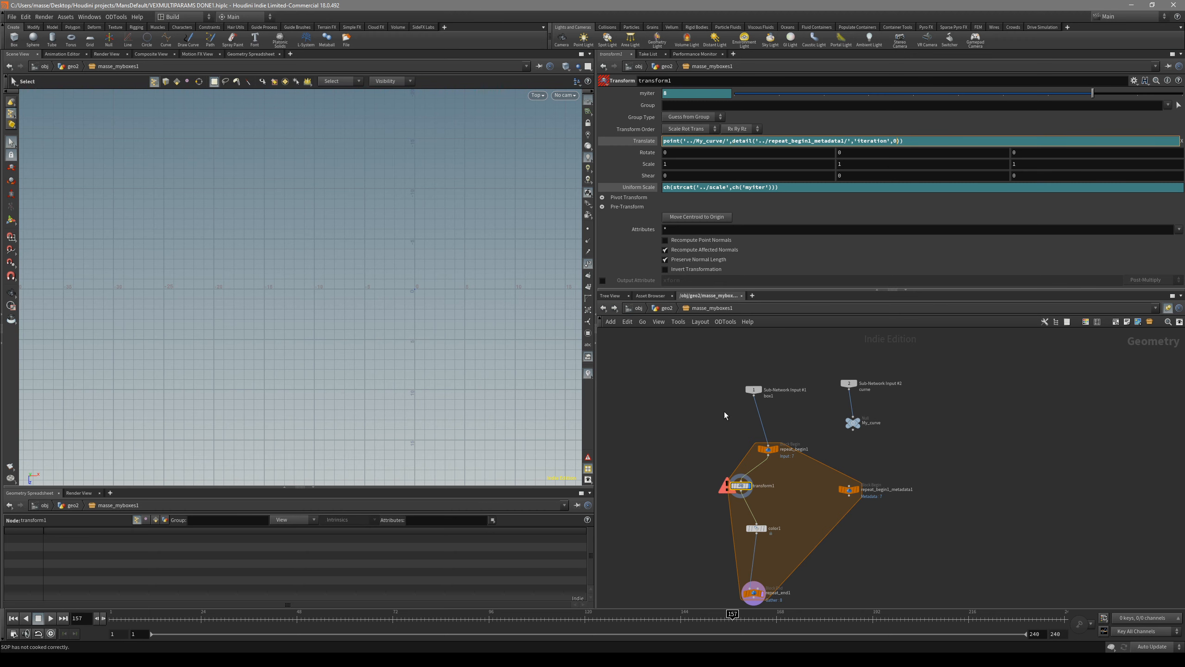
pyautogui.click(670, 142)
pyautogui.press('F1')
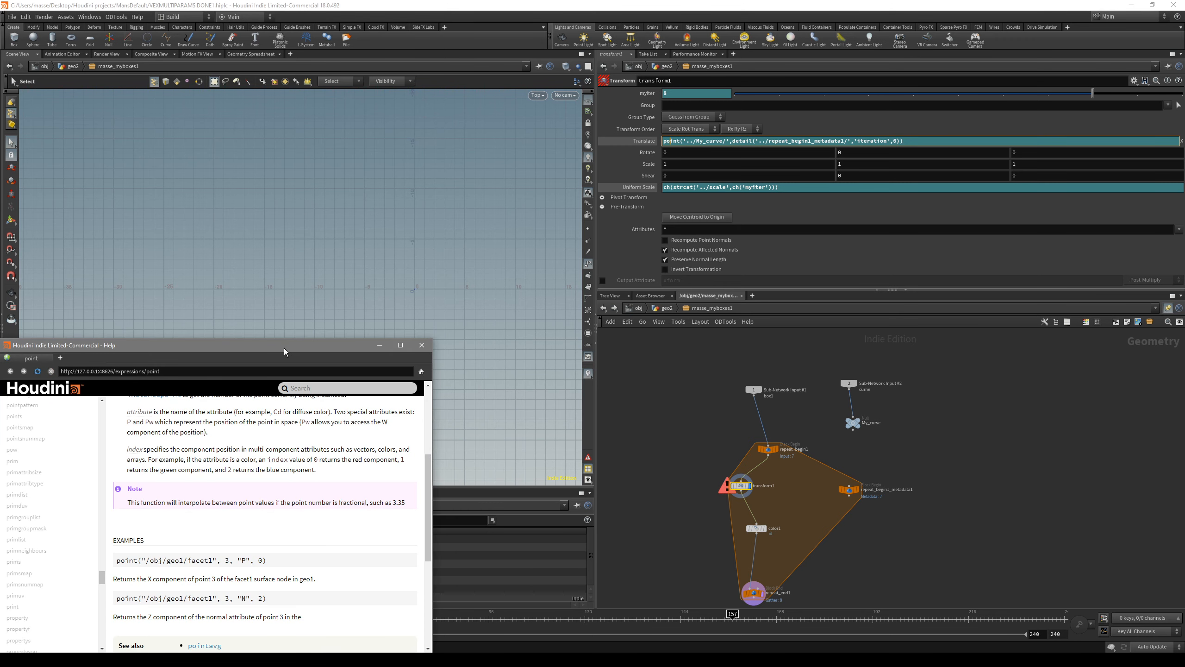
pyautogui.moveTo(283, 348); pyautogui.dragTo(356, 321)
pyautogui.scroll(3, 352, 426)
pyautogui.scroll(1, 353, 429)
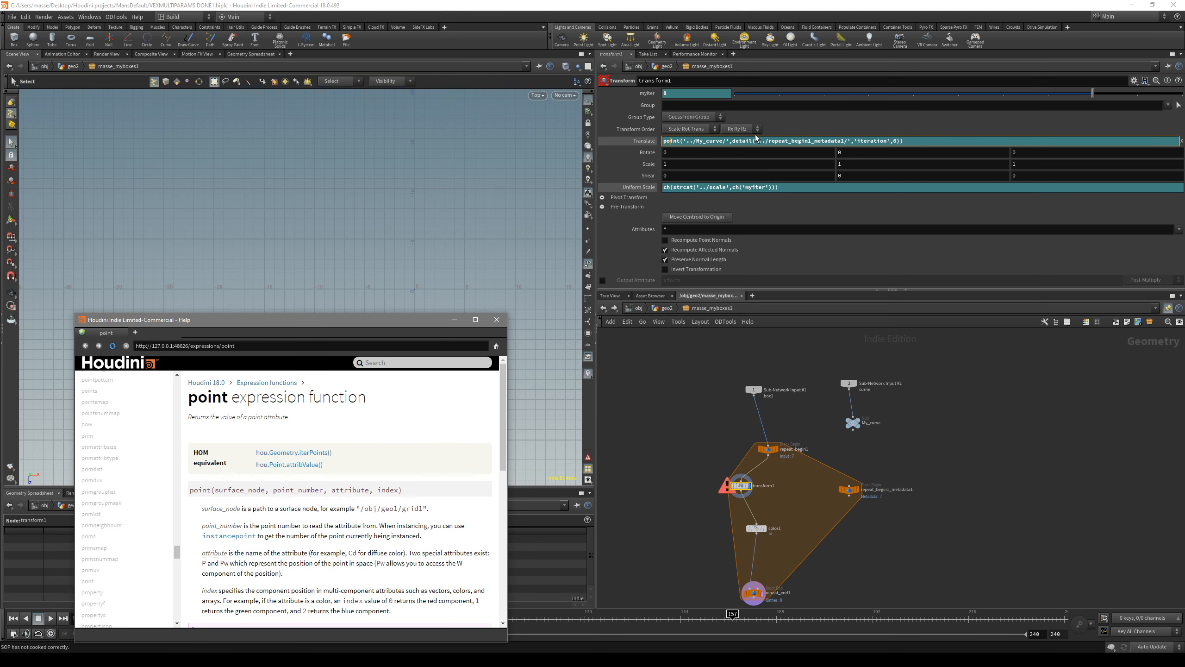
pyautogui.click(894, 142)
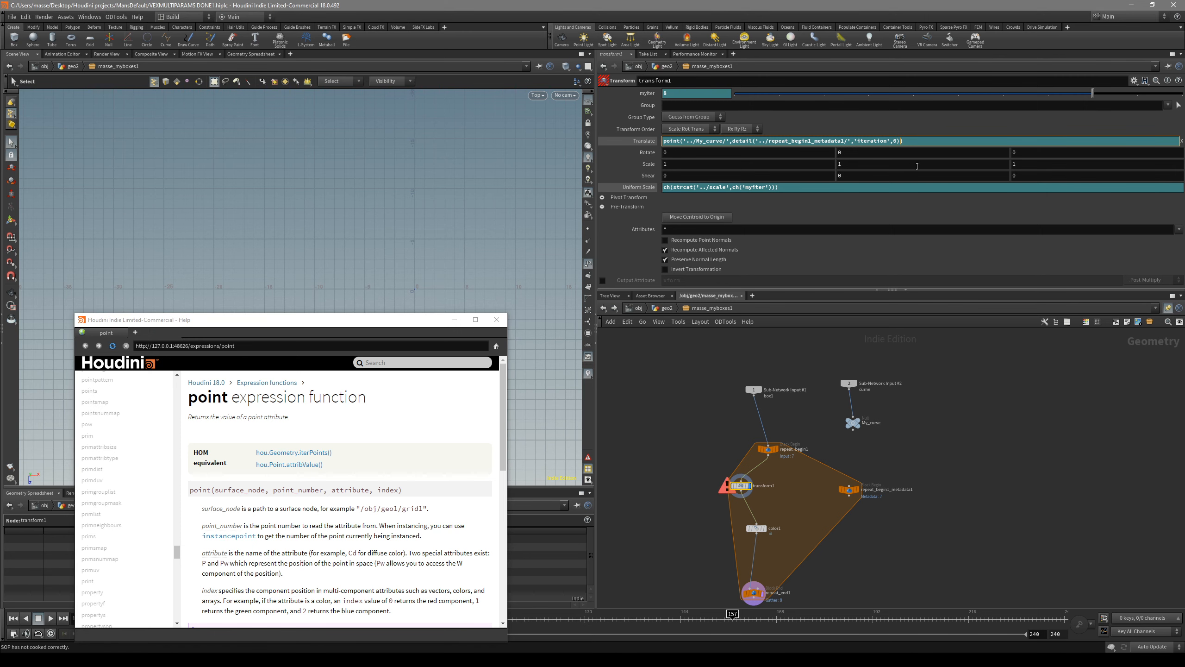
pyautogui.write(",'P'")
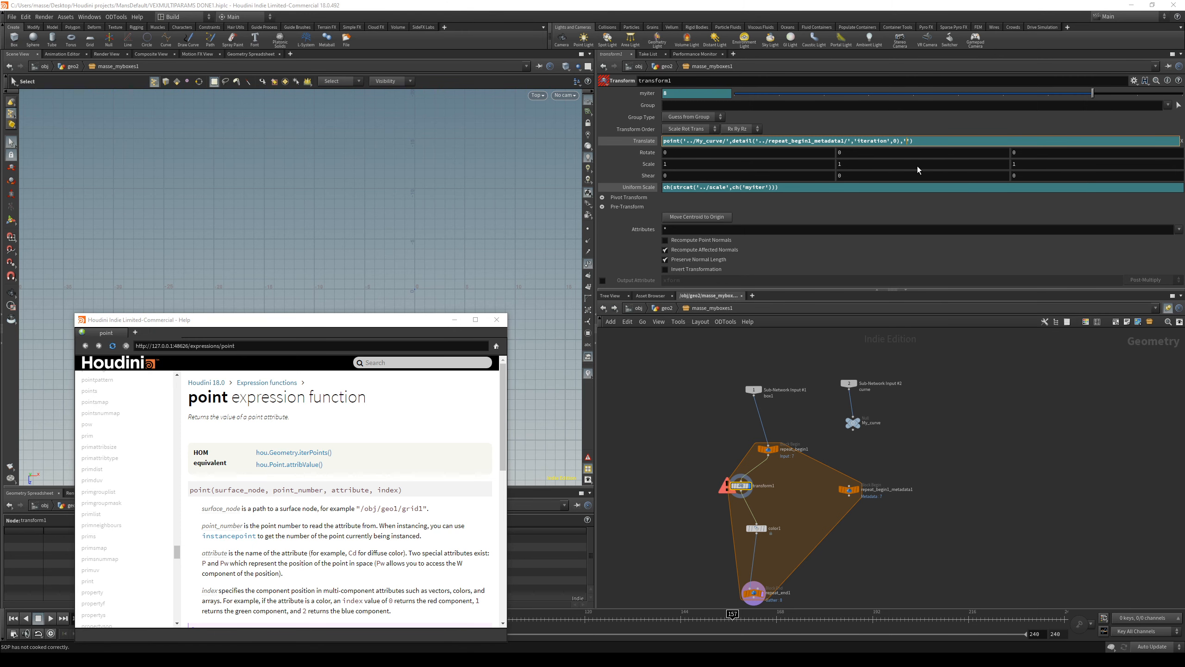
pyautogui.write(',0')
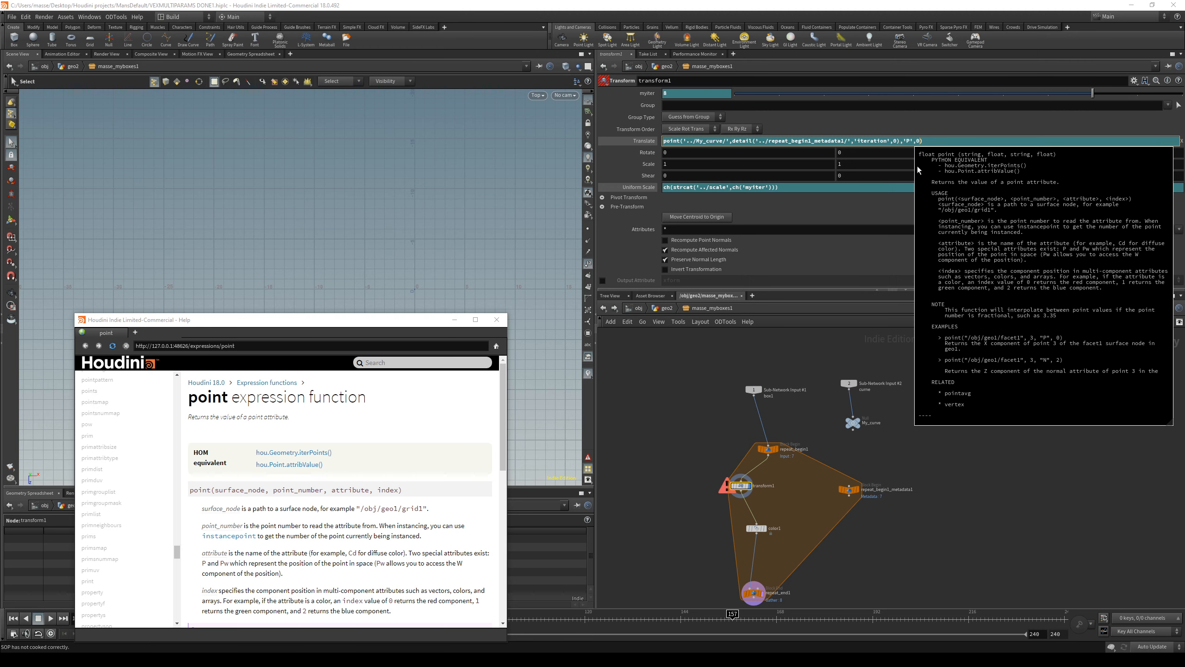
pyautogui.click(456, 320)
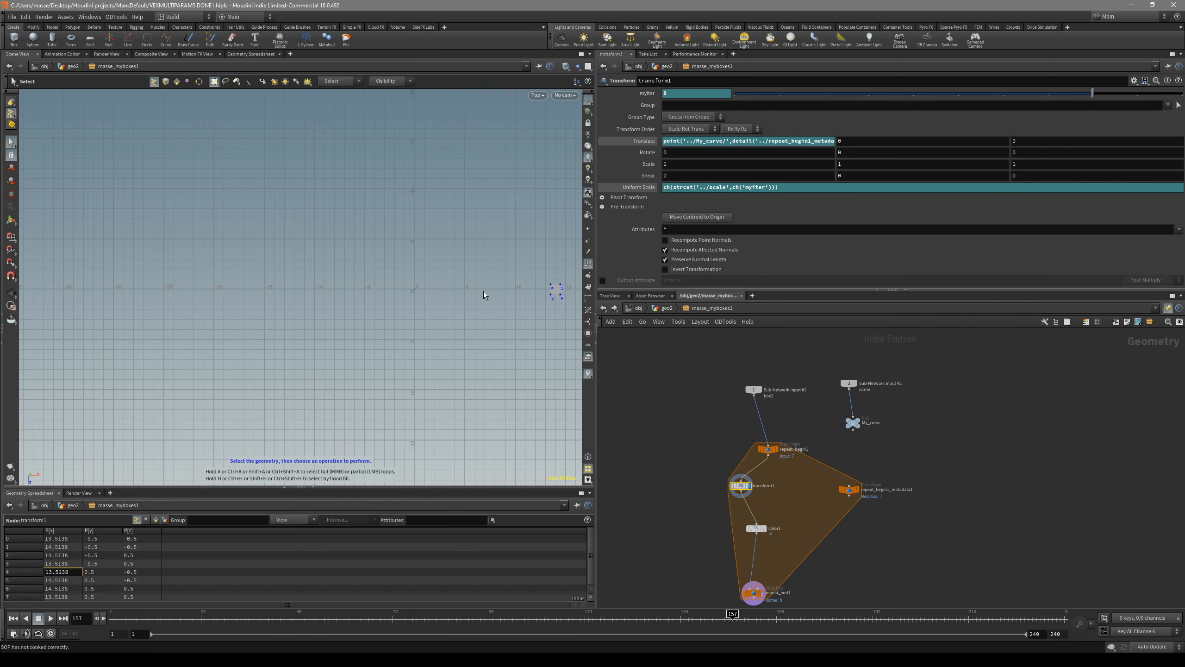
# Step: Compare transform1's evaluated X Translate value with the X position of My_curve's last point in the spreadsheet
pyautogui.click(712, 142)
pyautogui.rightClick(702, 143)
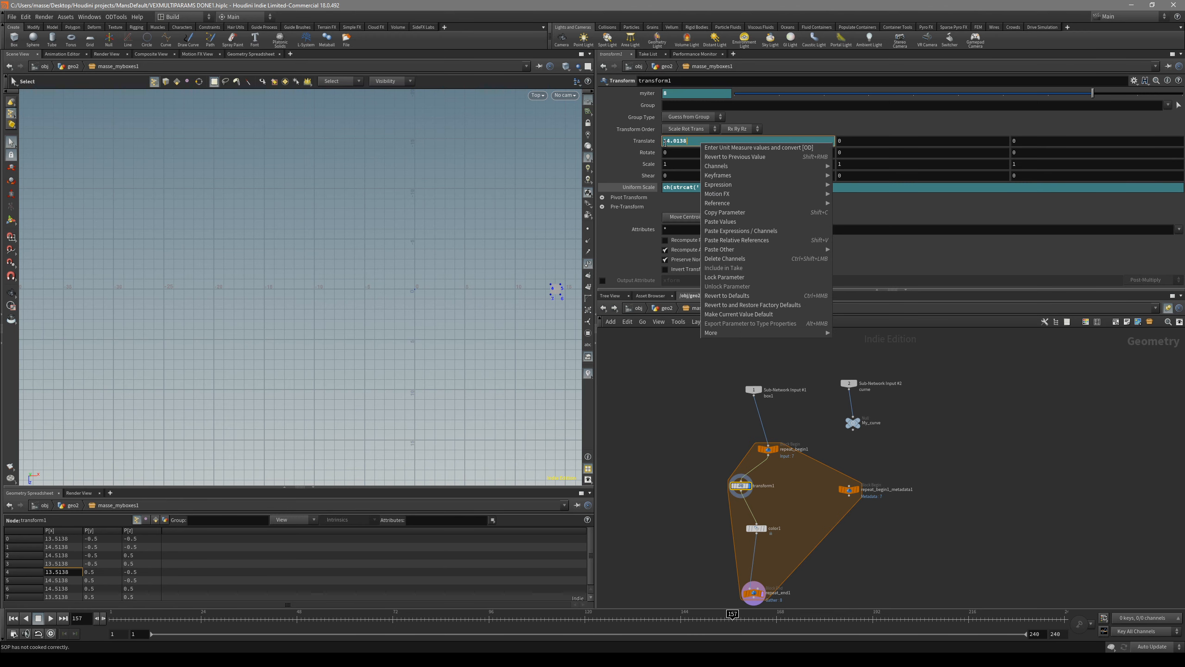
pyautogui.click(692, 144)
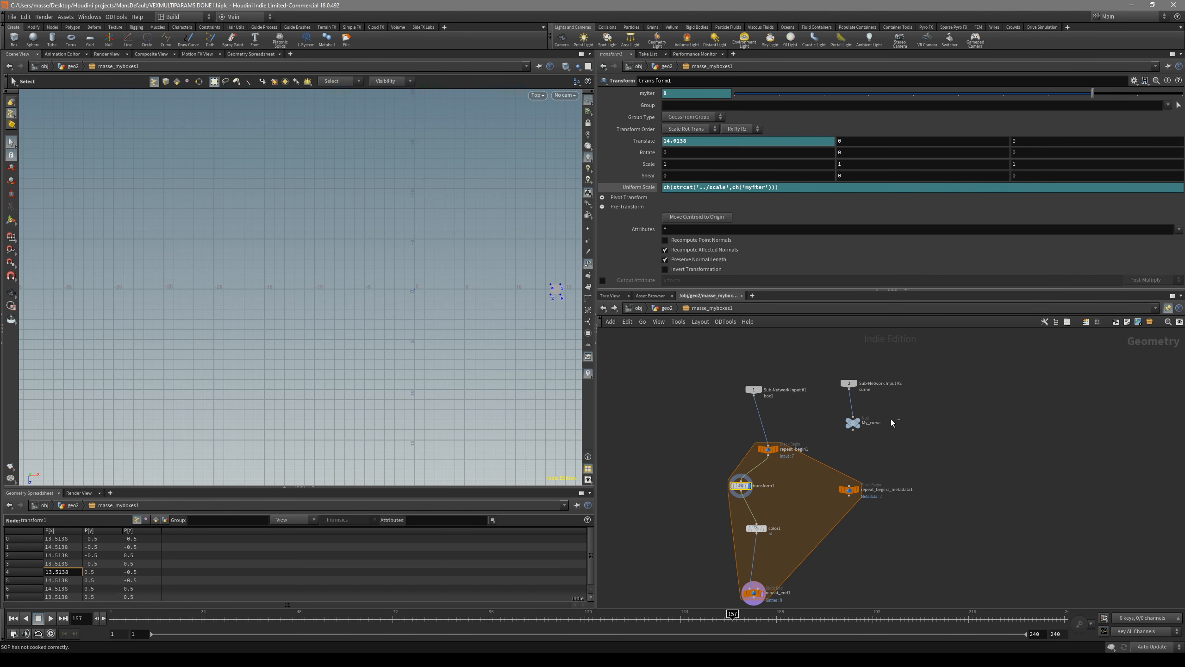
pyautogui.click(852, 423)
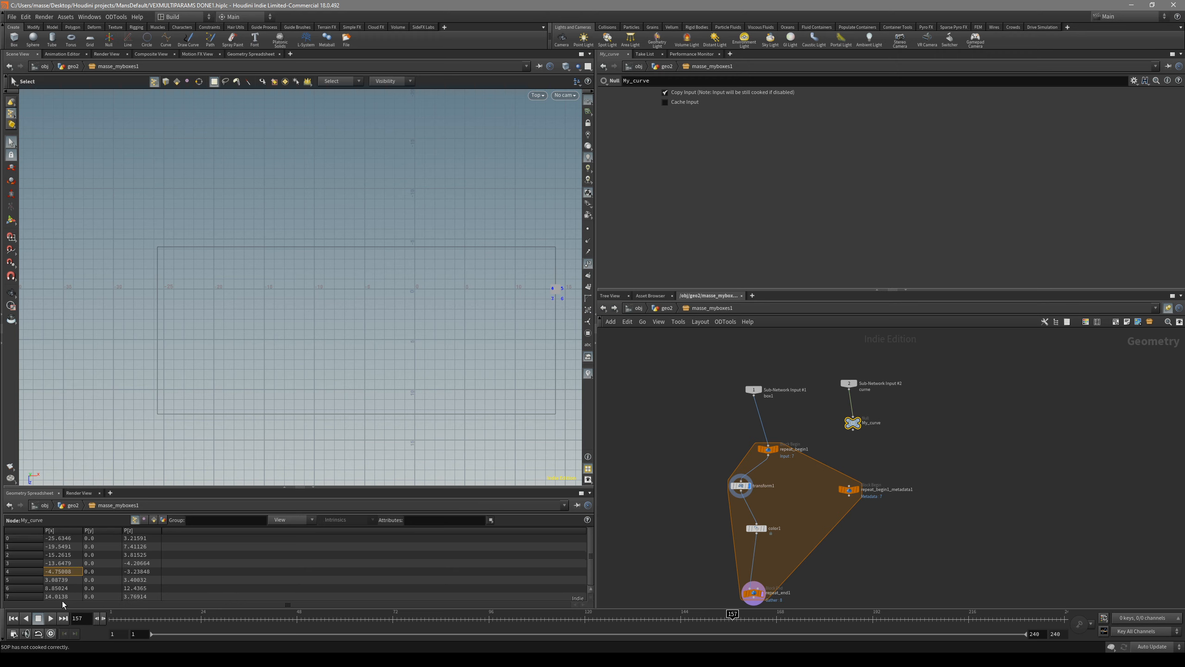
pyautogui.click(741, 486)
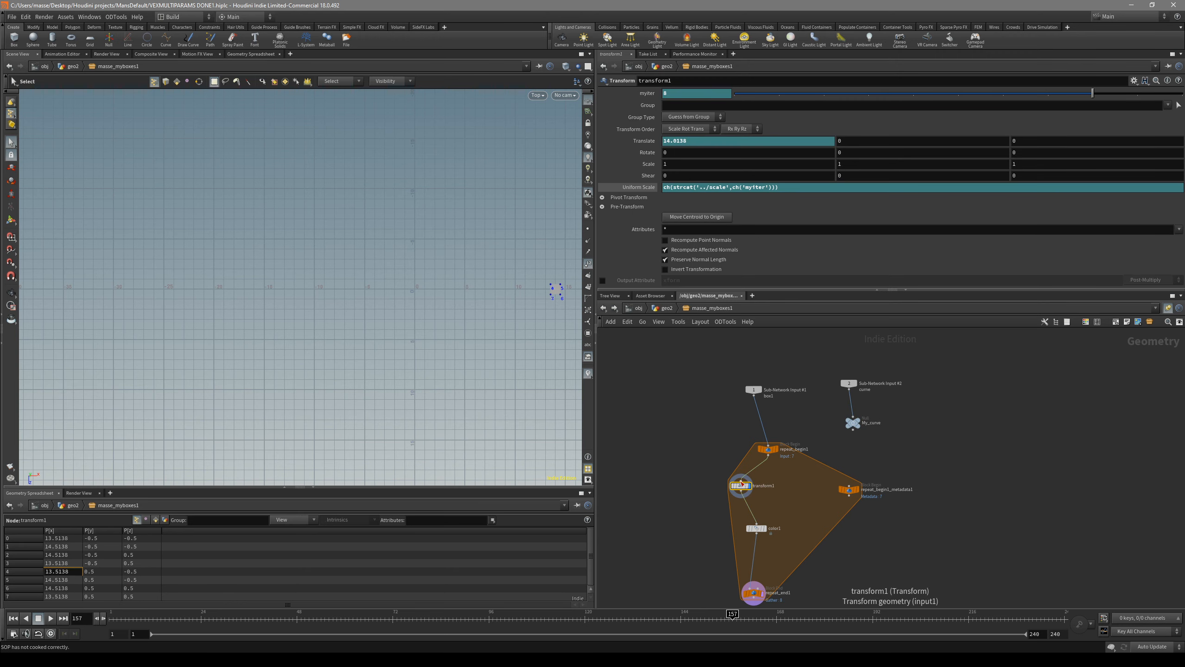
# Step: Copy the X Translate expression into transform1's Y and Z Translate, using the matching P component index for each axis
pyautogui.click(699, 141)
pyautogui.hotkey('ctrl', 'c')
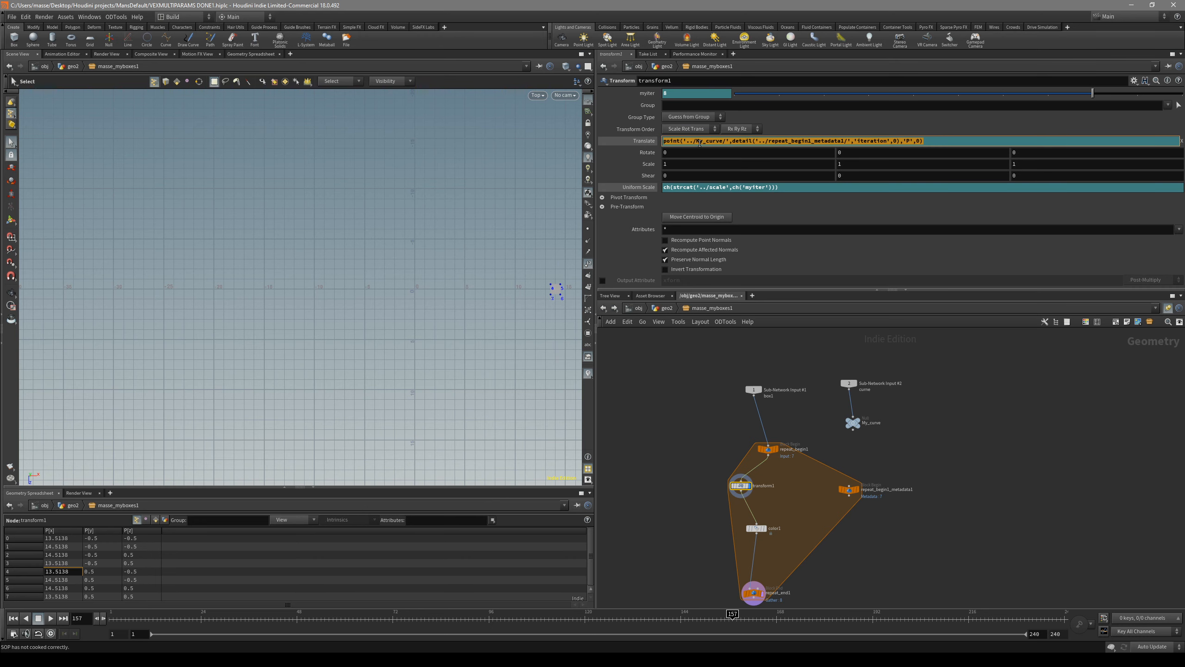
pyautogui.click(749, 153)
pyautogui.click(868, 141)
pyautogui.hotkey('ctrl', 'v')
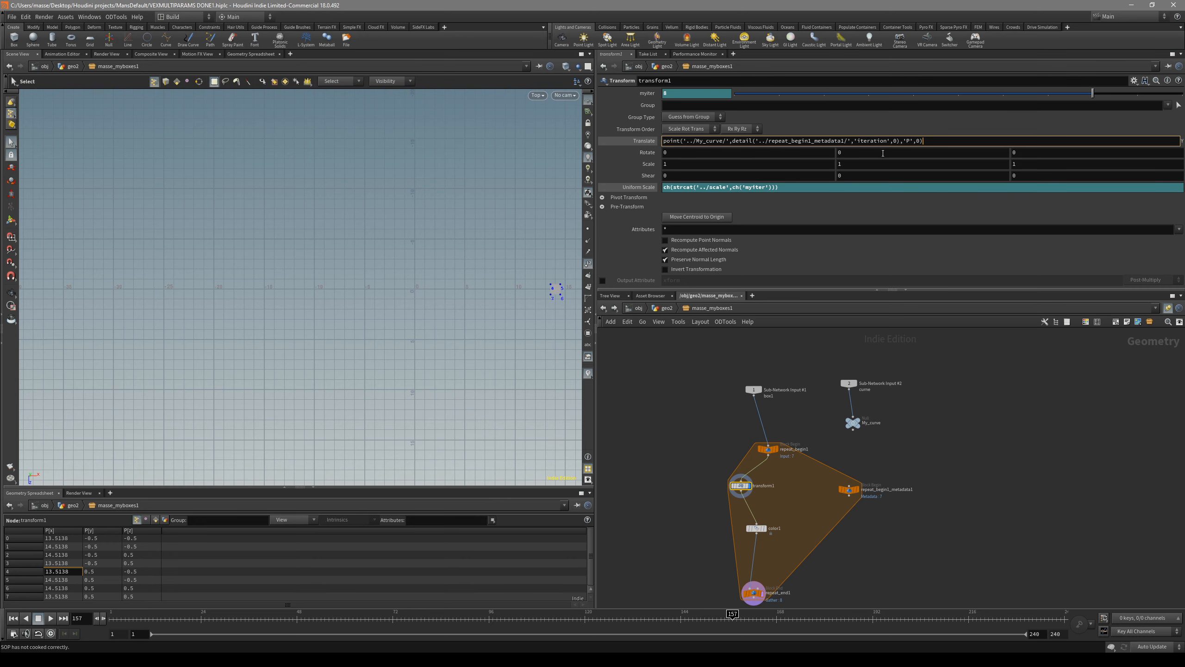
pyautogui.click(928, 151)
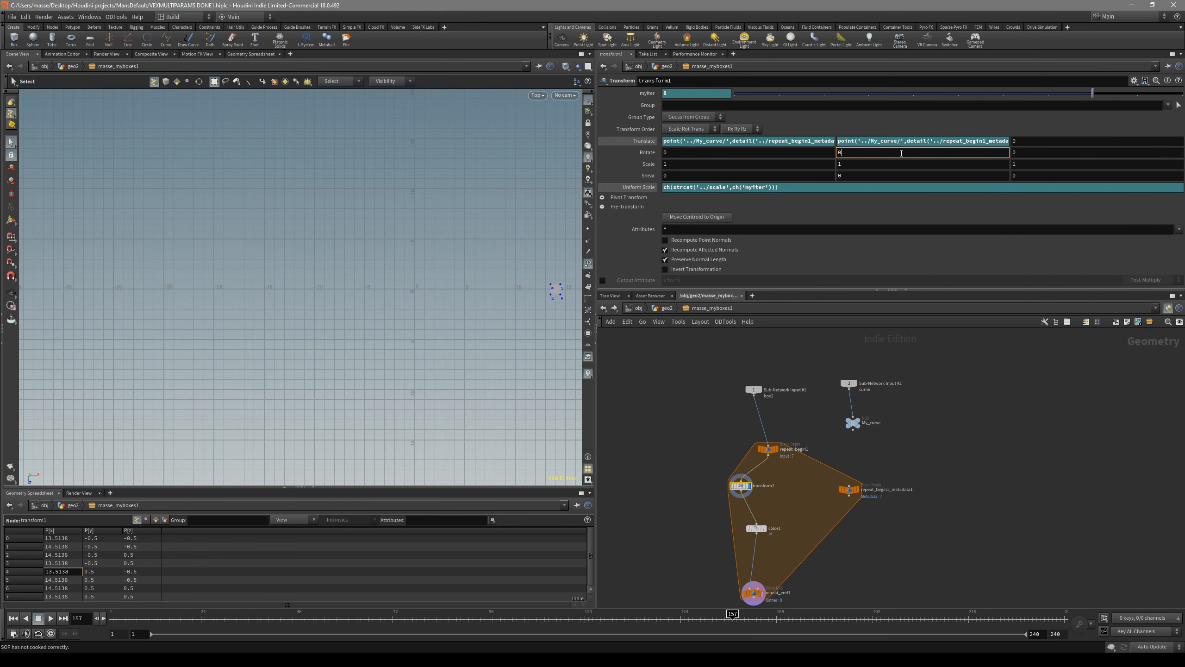
pyautogui.click(971, 143)
pyautogui.click(832, 140)
pyautogui.click(1045, 141)
pyautogui.hotkey('ctrl', 'v')
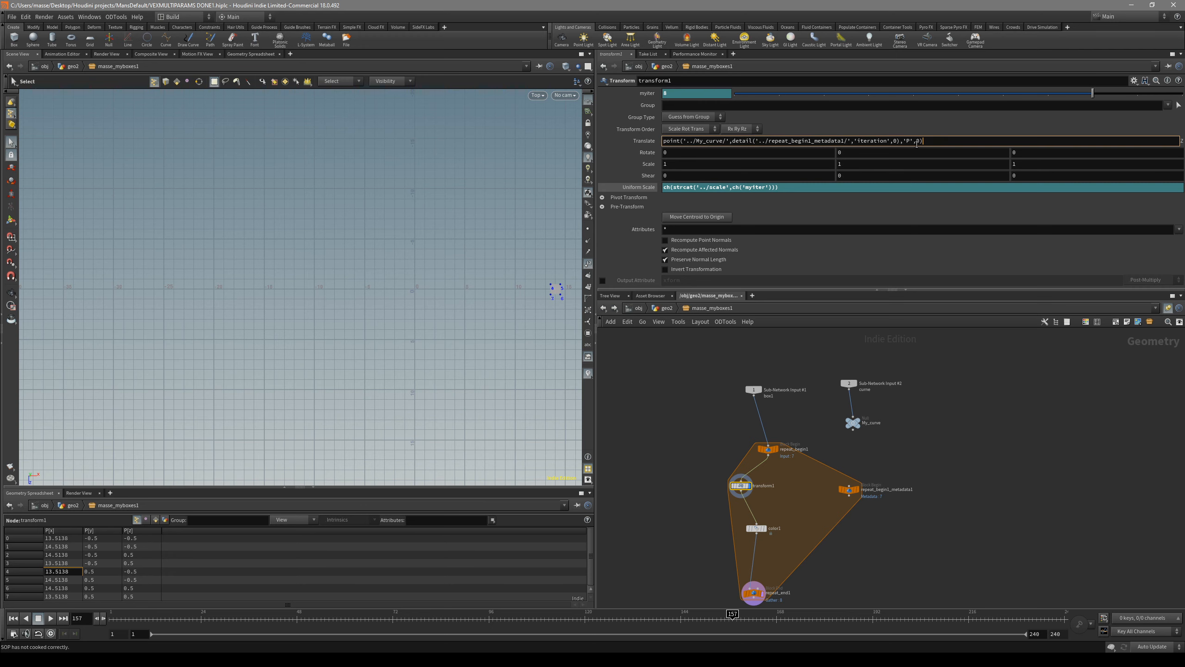
pyautogui.click(912, 164)
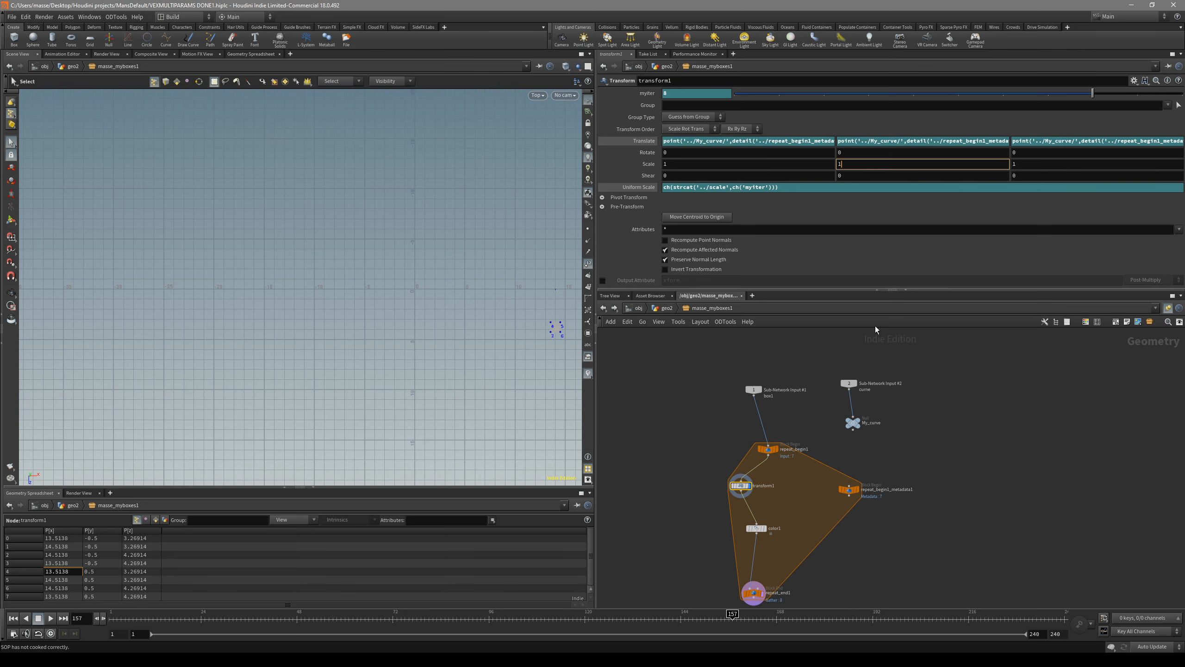
# Step: Display repeat_end1 and inspect the placed boxes in the perspective view
pyautogui.moveTo(819, 548); pyautogui.dragTo(825, 522, button='middle')
pyautogui.click(768, 567)
pyautogui.hotkey('space', '1')
pyautogui.moveTo(439, 349); pyautogui.dragTo(336, 343)
pyautogui.moveTo(336, 343); pyautogui.dragTo(322, 348, button='right')
pyautogui.moveTo(322, 348); pyautogui.dragTo(304, 389)
pyautogui.moveTo(304, 389); pyautogui.dragTo(362, 320, button='middle')
pyautogui.moveTo(363, 320)
pyautogui.mouseDown()
pyautogui.moveTo(383, 355)
pyautogui.moveTo(362, 334)
pyautogui.mouseUp()
pyautogui.moveTo(361, 334); pyautogui.dragTo(325, 313, button='middle')
pyautogui.moveTo(325, 313); pyautogui.dragTo(282, 340, button='right')
pyautogui.moveTo(281, 340)
pyautogui.mouseDown()
pyautogui.moveTo(297, 357)
pyautogui.moveTo(279, 344)
pyautogui.moveTo(299, 337)
pyautogui.mouseUp()
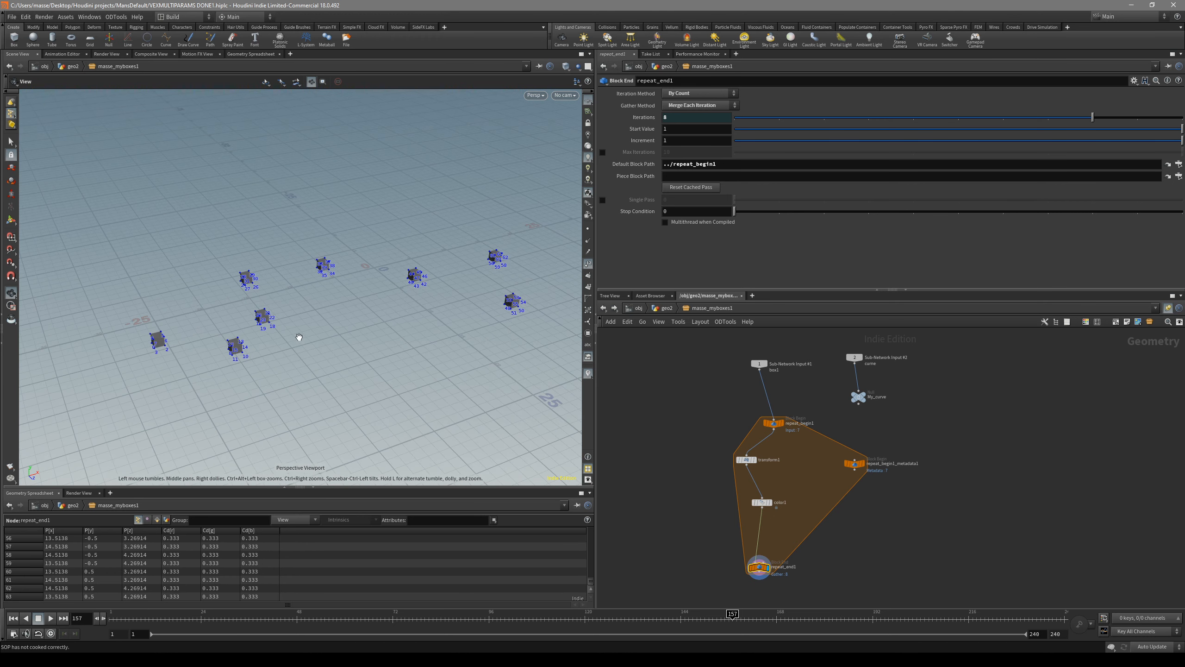
# Step: Return to geo2, display masse_myboxes1, and begin editing the curve node in the top view
pyautogui.press('s')
pyautogui.hotkey('space', '2')
pyautogui.keyDown('alt'); pyautogui.moveTo(436, 365); pyautogui.dragTo(394, 367, button='right'); pyautogui.keyUp('alt')
pyautogui.keyDown('alt'); pyautogui.moveTo(394, 366); pyautogui.dragTo(439, 351, button='middle'); pyautogui.keyUp('alt')
pyautogui.keyDown('alt'); pyautogui.moveTo(439, 351); pyautogui.dragTo(411, 359, button='right'); pyautogui.keyUp('alt')
pyautogui.click(667, 309)
pyautogui.click(840, 419)
pyautogui.press('r')
pyautogui.click(770, 517)
pyautogui.press('r')
pyautogui.click(840, 419)
pyautogui.press('Return')
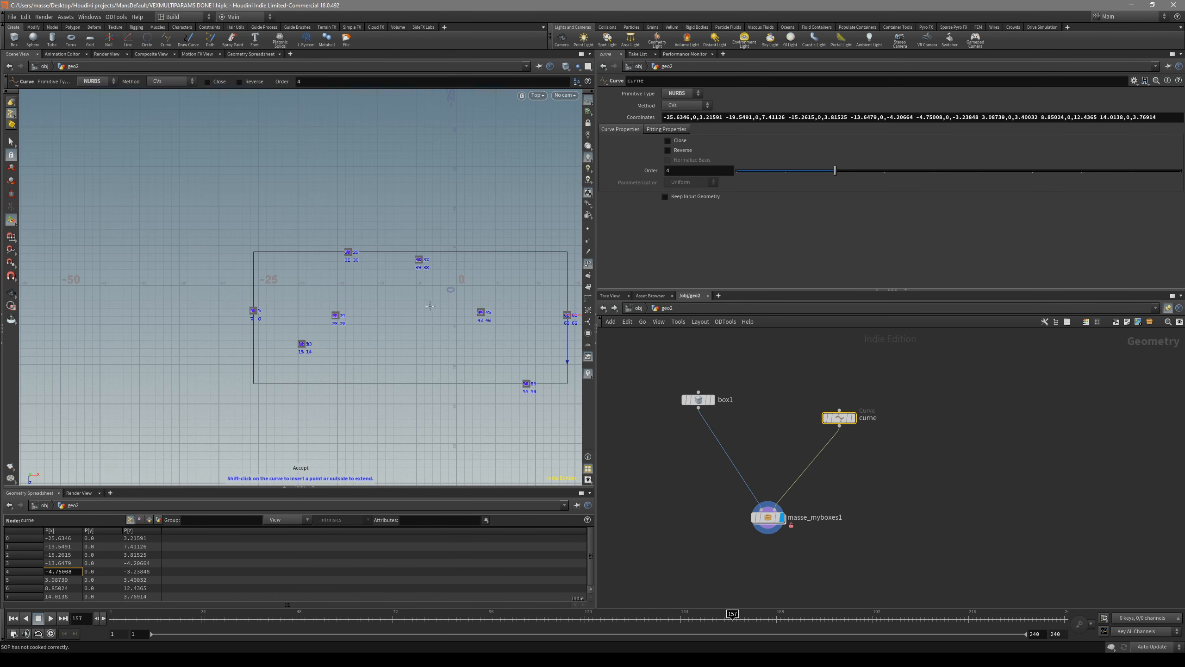
# Step: Redraw the curve from scratch with 14 points scattered across the grid in the top view
pyautogui.press('Return')
pyautogui.click(344, 297)
pyautogui.click(406, 332)
pyautogui.click(419, 291)
pyautogui.click(467, 285)
pyautogui.click(499, 334)
pyautogui.click(514, 384)
pyautogui.click(472, 391)
pyautogui.click(462, 330)
pyautogui.click(448, 314)
pyautogui.click(396, 309)
pyautogui.click(365, 324)
pyautogui.click(373, 370)
pyautogui.click(420, 386)
pyautogui.click(439, 360)
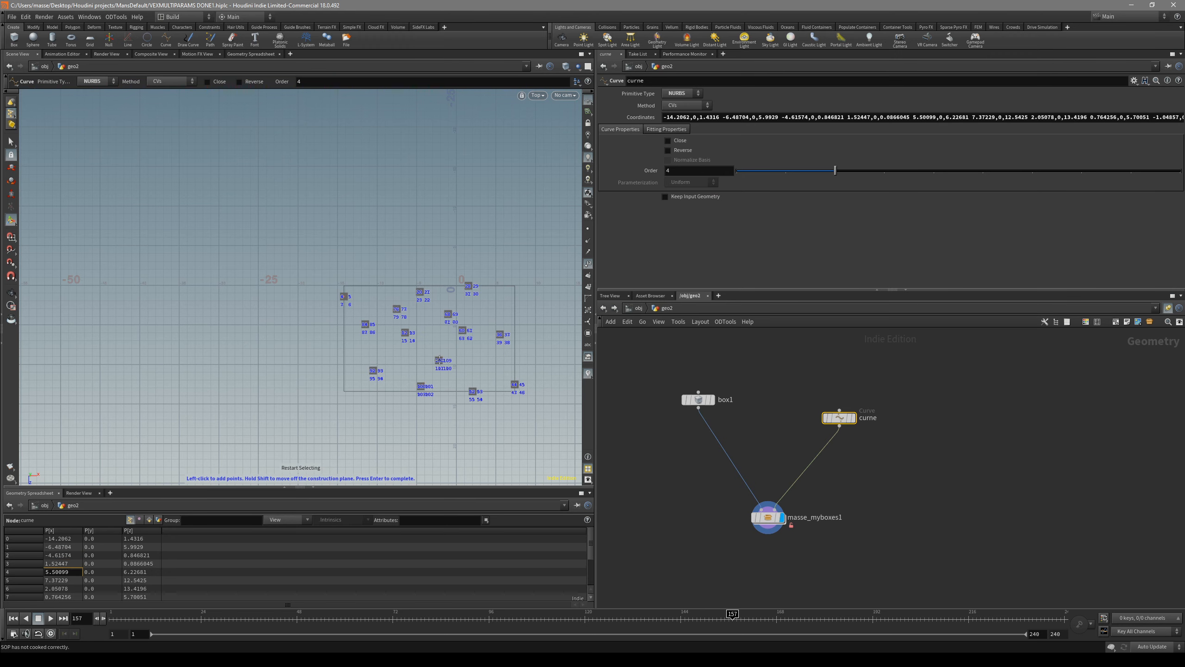
# Step: Set the first box's Uniform Scale to 2.08 on masse_myboxes1 and open its Color for editing
pyautogui.hotkey('space', '1')
pyautogui.moveTo(437, 355); pyautogui.dragTo(415, 303)
pyautogui.hotkey('space', 'g')
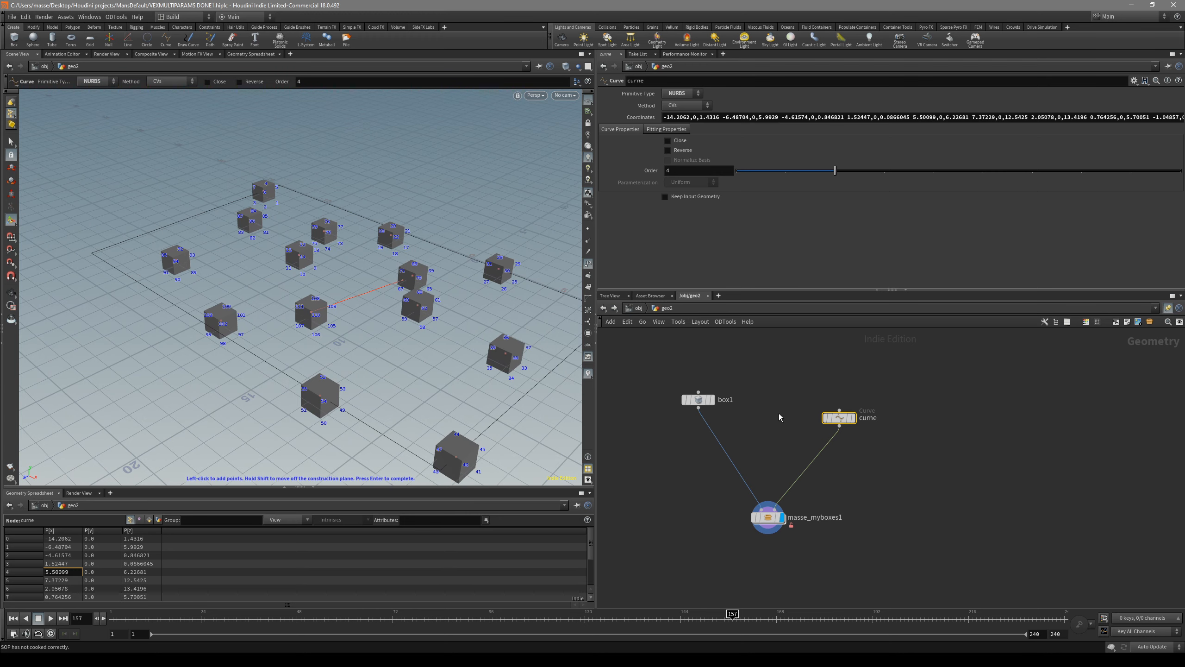
pyautogui.click(768, 517)
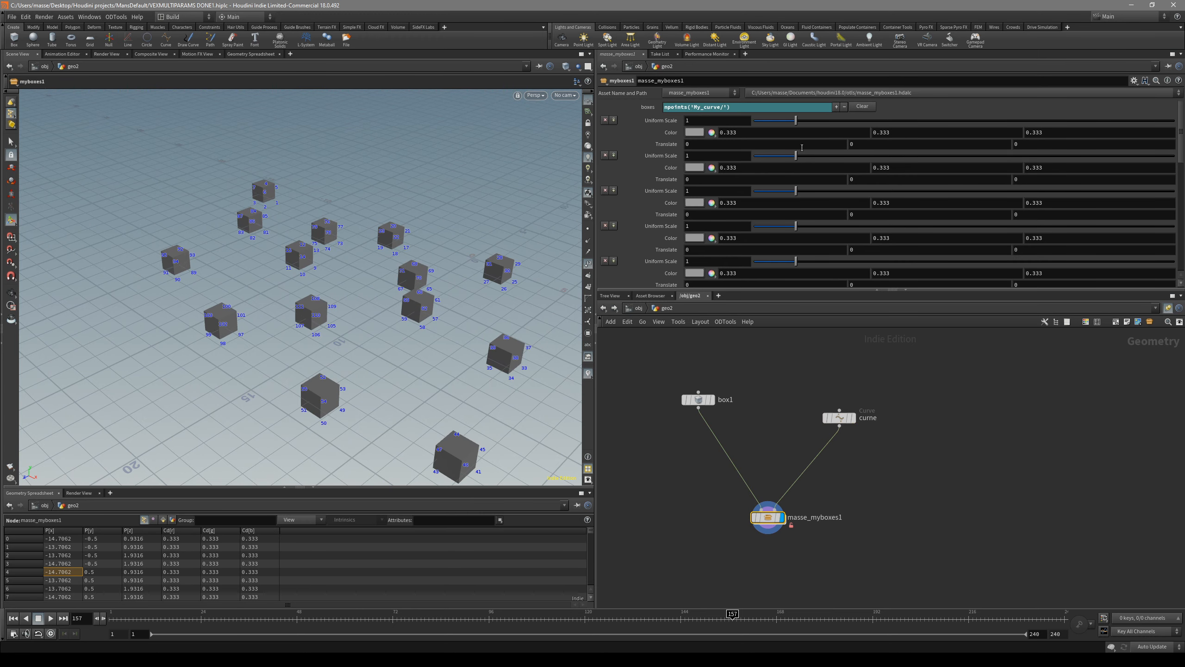
pyautogui.moveTo(795, 120); pyautogui.dragTo(841, 121)
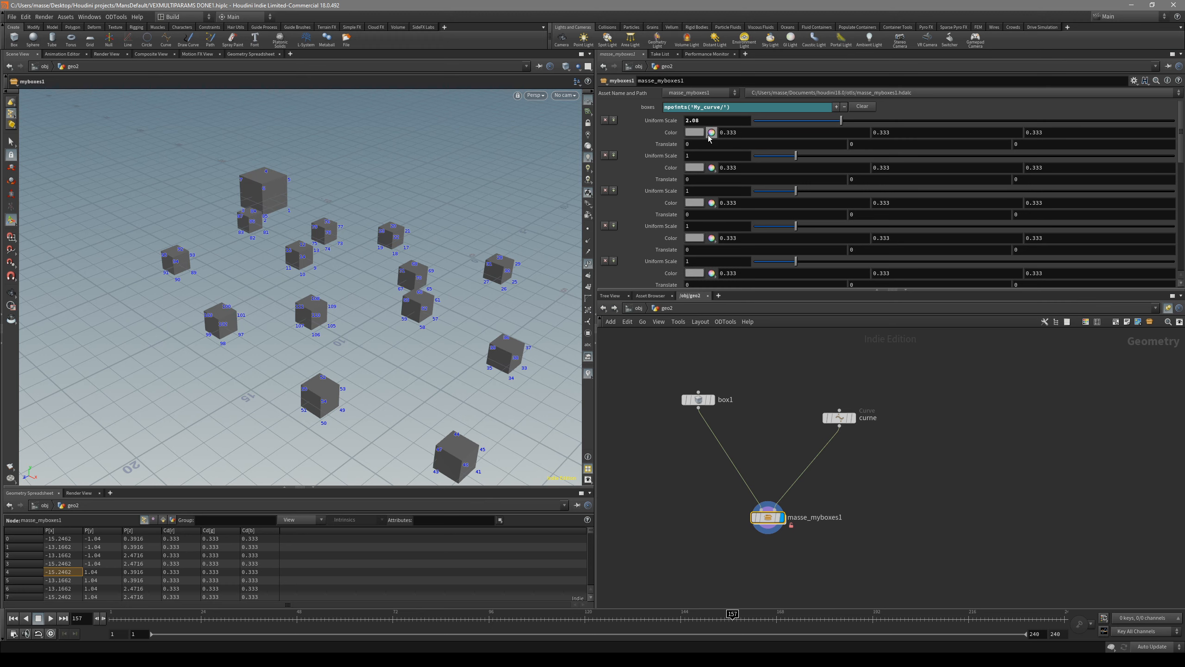
pyautogui.click(694, 132)
pyautogui.moveTo(578, 62); pyautogui.dragTo(569, 41)
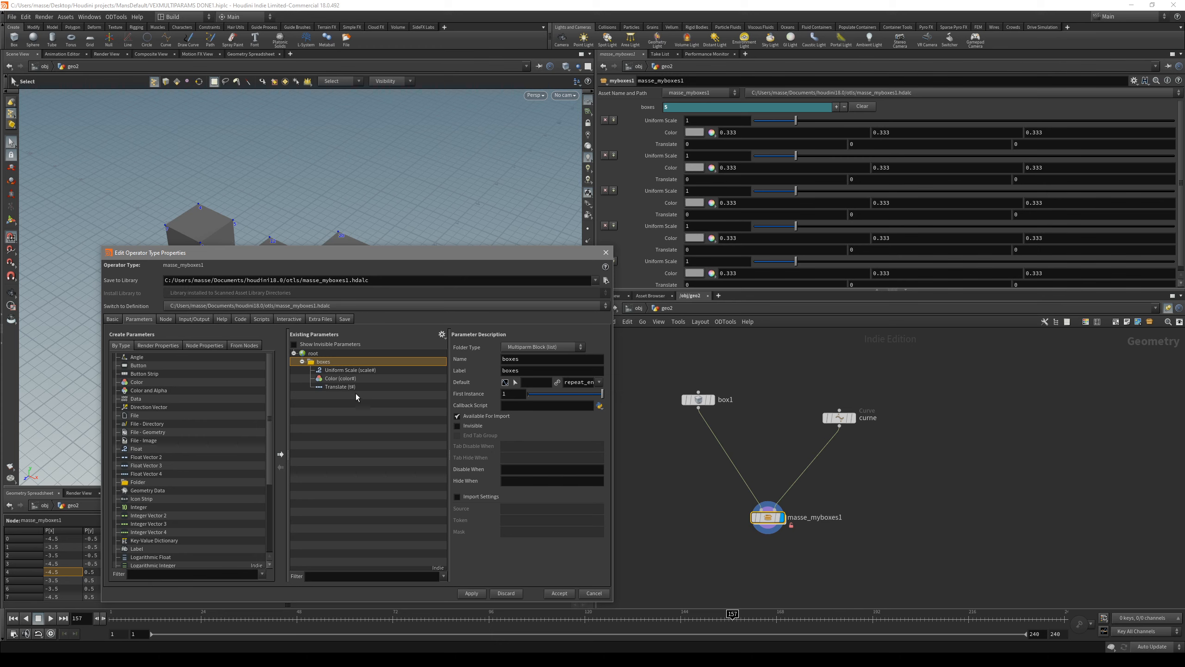
# Step: Rename the asset's Translate parameter from t# to rot#, apply the change, and enter masse_myboxes1
pyautogui.click(355, 388)
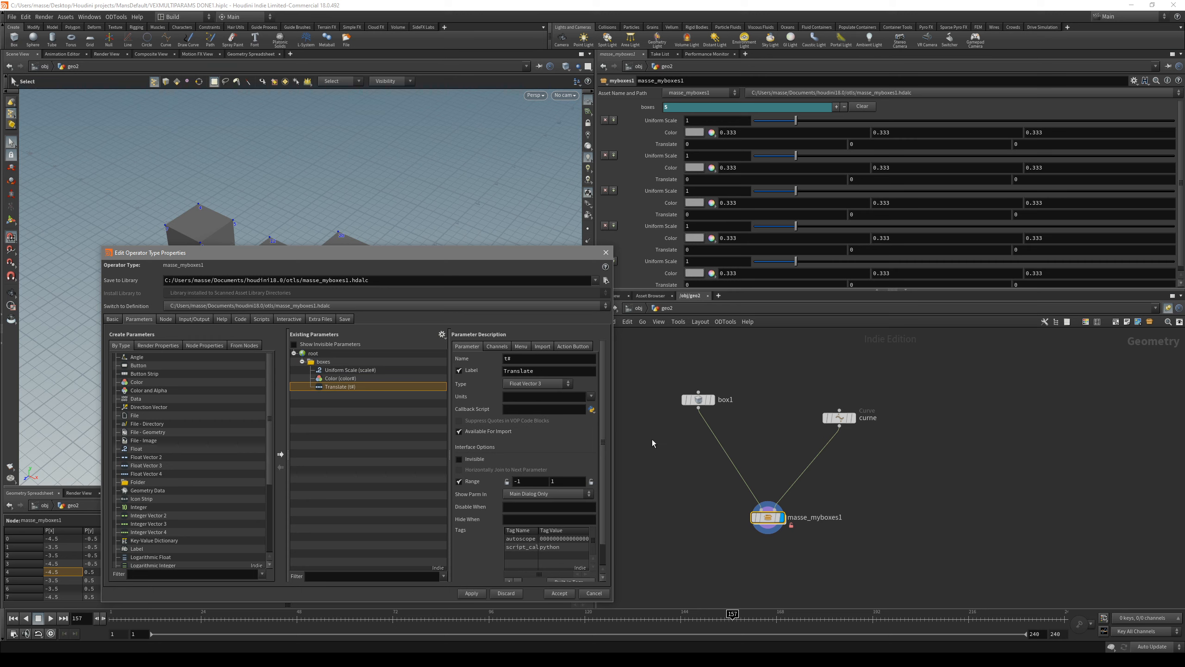
pyautogui.scroll(2, 752, 437)
pyautogui.moveTo(848, 537); pyautogui.dragTo(775, 535)
pyautogui.doubleClick(773, 534)
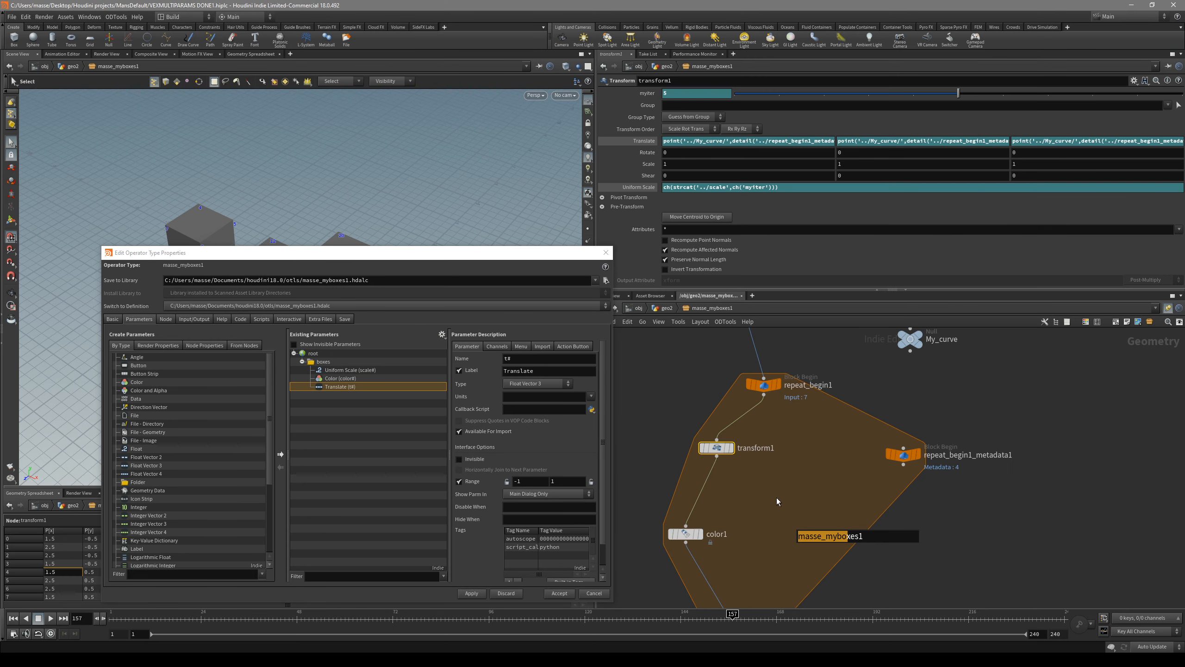
pyautogui.moveTo(540, 253); pyautogui.dragTo(572, 264)
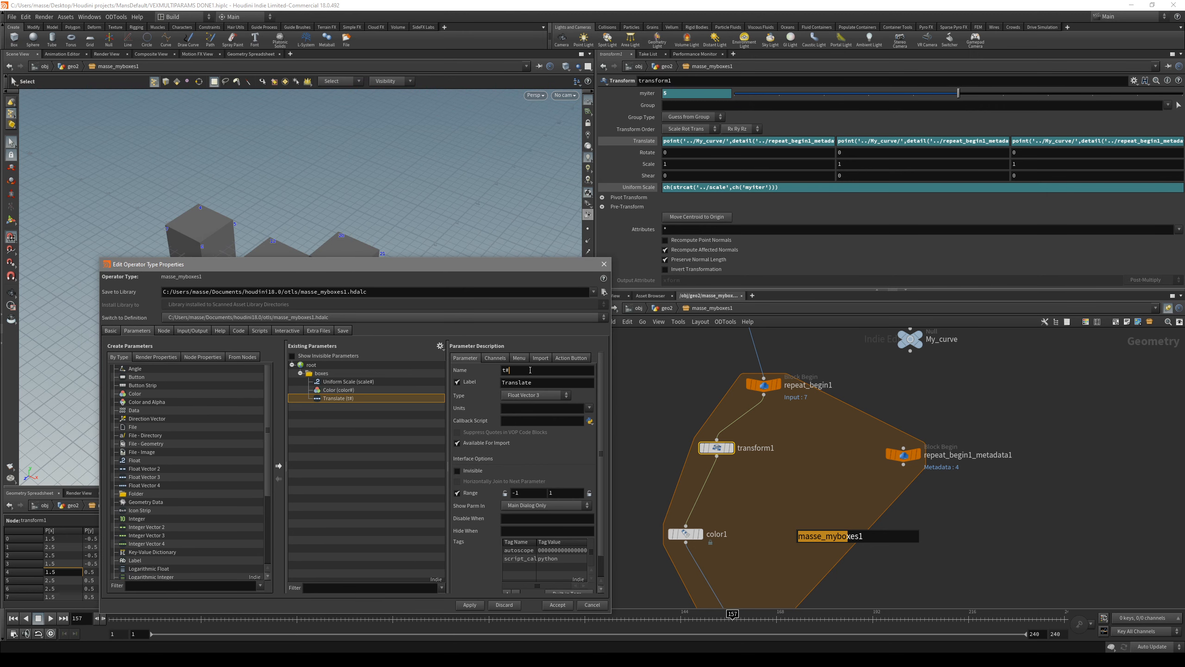
pyautogui.hotkey('ctrl', 'a')
pyautogui.write('rot#')
pyautogui.click(468, 604)
# Step: Copy the red channel expression of color1's Color into the X Rotate value of transform1
pyautogui.click(532, 374)
pyautogui.click(715, 537)
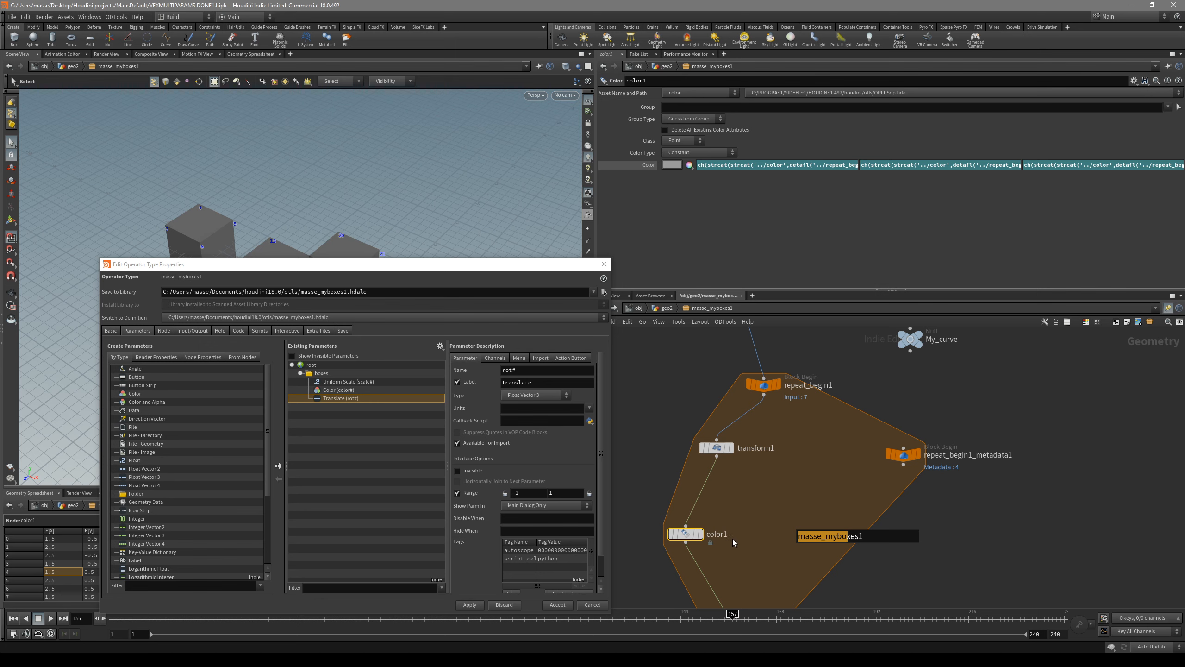
pyautogui.click(773, 164)
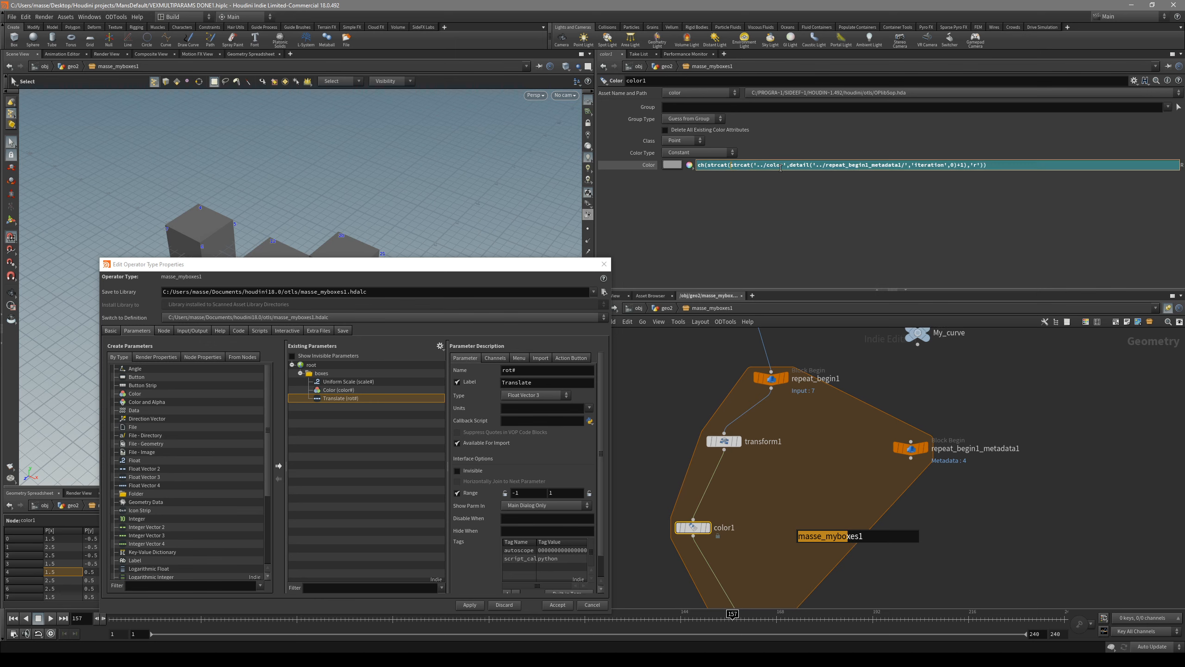
pyautogui.hotkey('ctrl', 'a')
pyautogui.hotkey('ctrl', 'c')
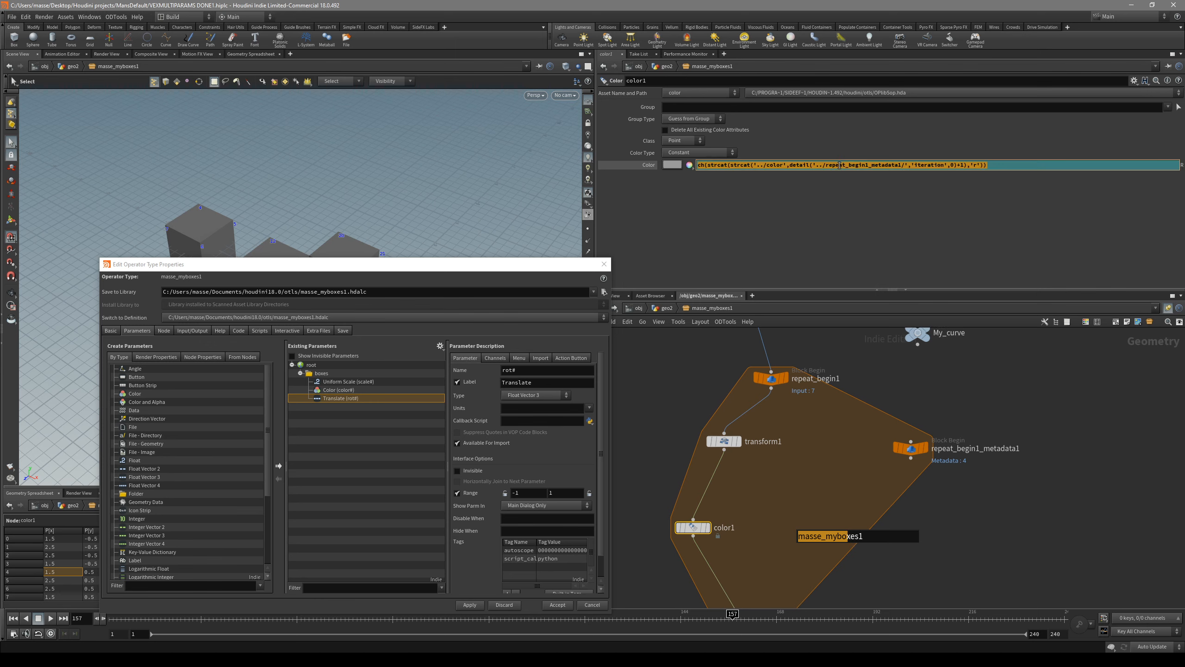
pyautogui.click(770, 465)
pyautogui.click(724, 441)
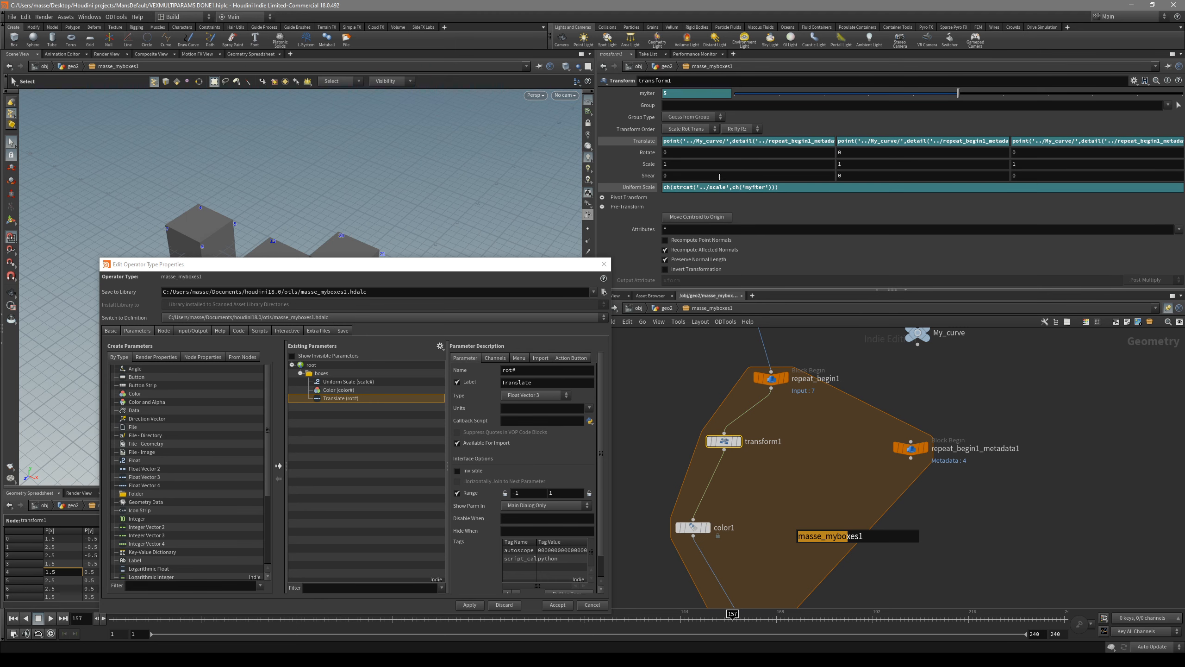
pyautogui.click(683, 153)
pyautogui.hotkey('ctrl', 'v')
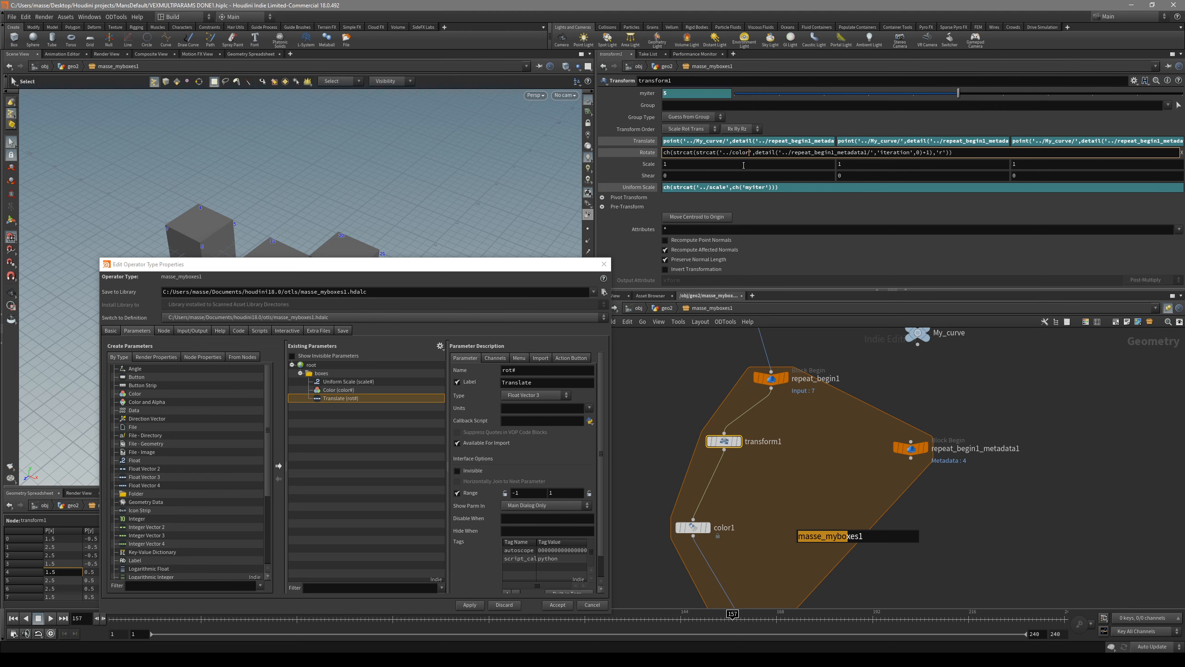
# Step: Change the pasted X Rotate expression to reference '../rot' with the suffix 'x'
pyautogui.press('BackSpace')
pyautogui.press('BackSpace')
pyautogui.press('BackSpace')
pyautogui.press('BackSpace')
pyautogui.press('BackSpace')
pyautogui.write('rot')
pyautogui.doubleClick(934, 154)
pyautogui.write('x')
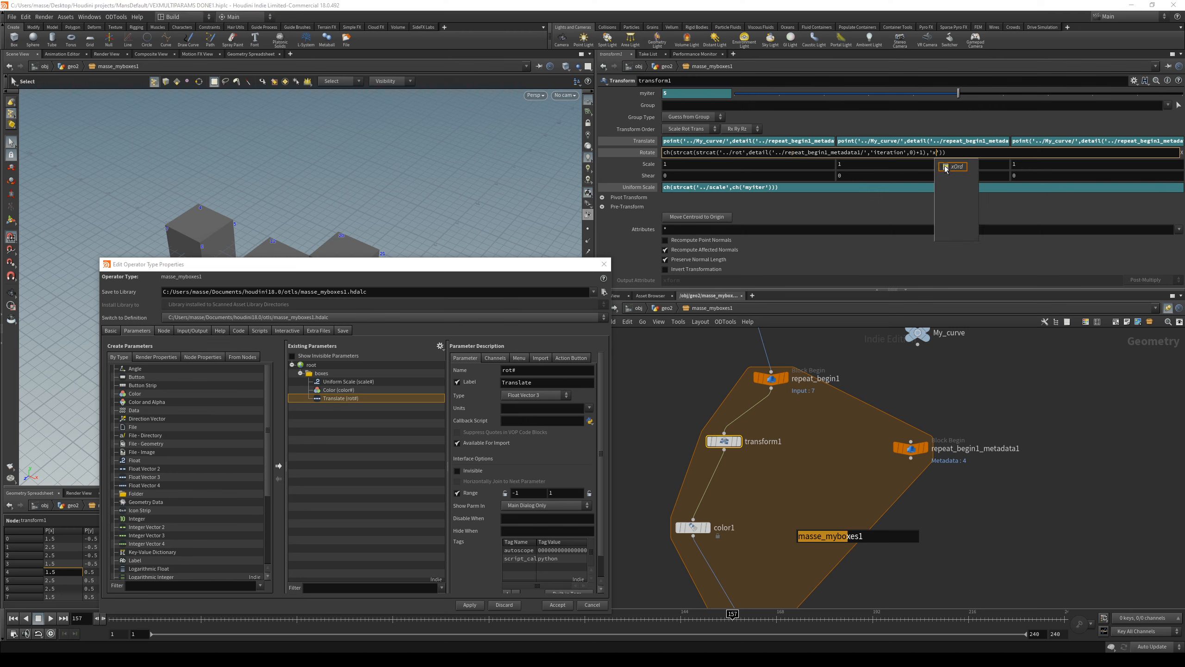
pyautogui.press('Return')
pyautogui.click(973, 242)
# Step: Fill transform1's Y and Z Rotate with the same '../rot' expression, using the suffixes 'y' and 'z'
pyautogui.doubleClick(892, 156)
pyautogui.write("ch(strcat(strcat('../rot',detail('../repeat_begin1_metadata1/','iteration',0)+1),'x'))")
pyautogui.doubleClick(934, 154)
pyautogui.write('y')
pyautogui.click(973, 167)
pyautogui.doubleClick(1033, 154)
pyautogui.write("ch(strcat(strcat('../rot',detail('../repeat_begin1_metadata1/','iteration',0)+1),'x'))")
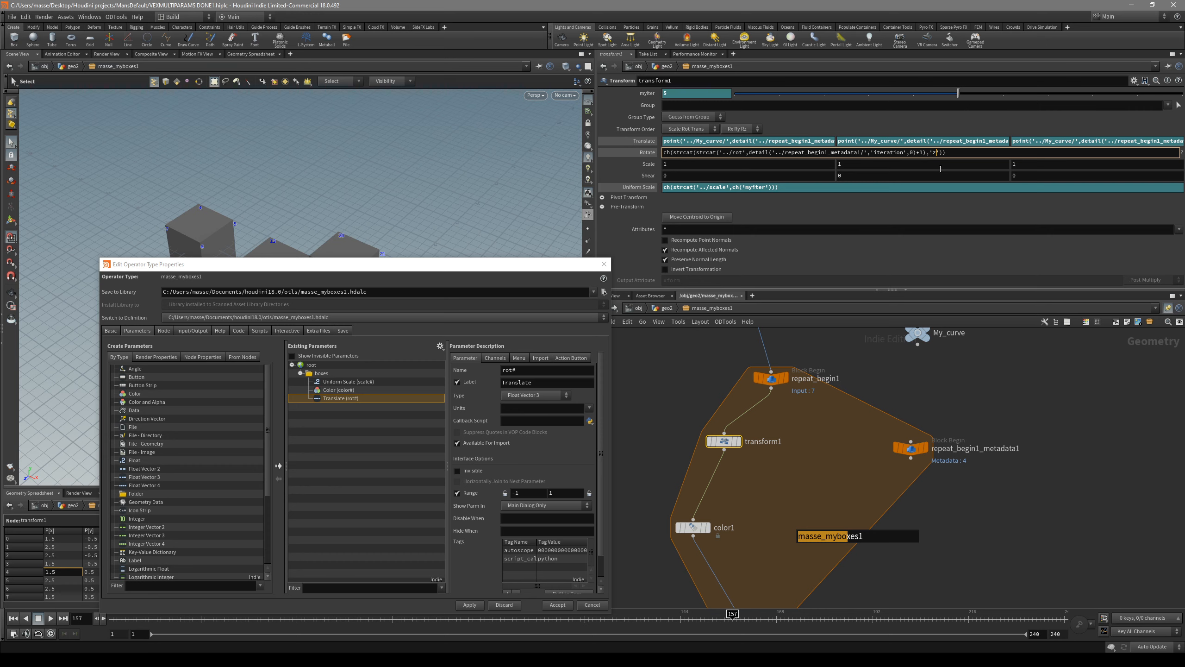
pyautogui.click(888, 168)
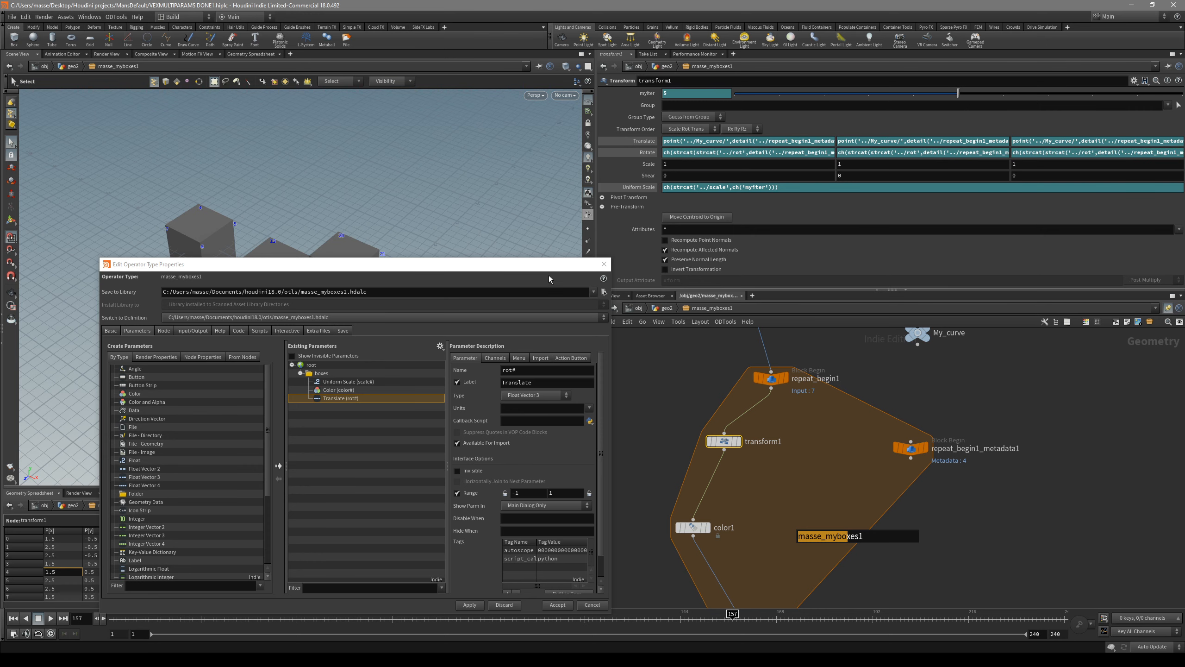
# Step: Return to geo2 and vary the first box's three Translate values on masse_myboxes1 to rotate it
pyautogui.moveTo(825, 479); pyautogui.dragTo(845, 440, button='middle')
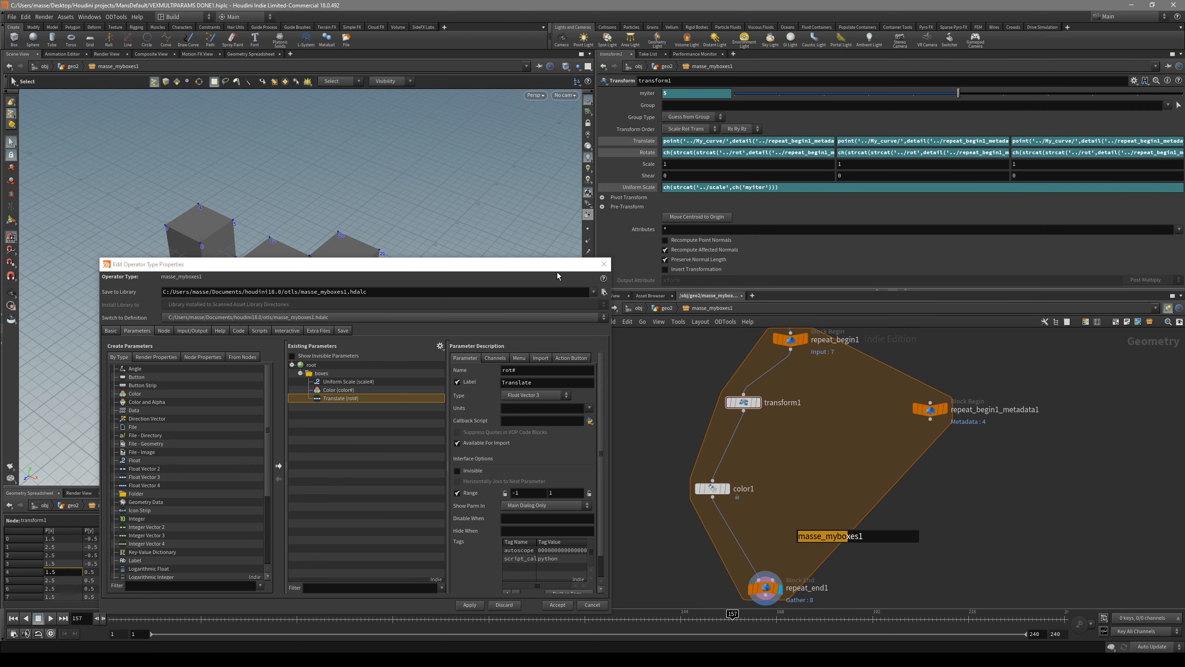
pyautogui.moveTo(561, 265); pyautogui.dragTo(529, 411)
pyautogui.moveTo(790, 555); pyautogui.dragTo(769, 486, button='middle')
pyautogui.click(748, 519)
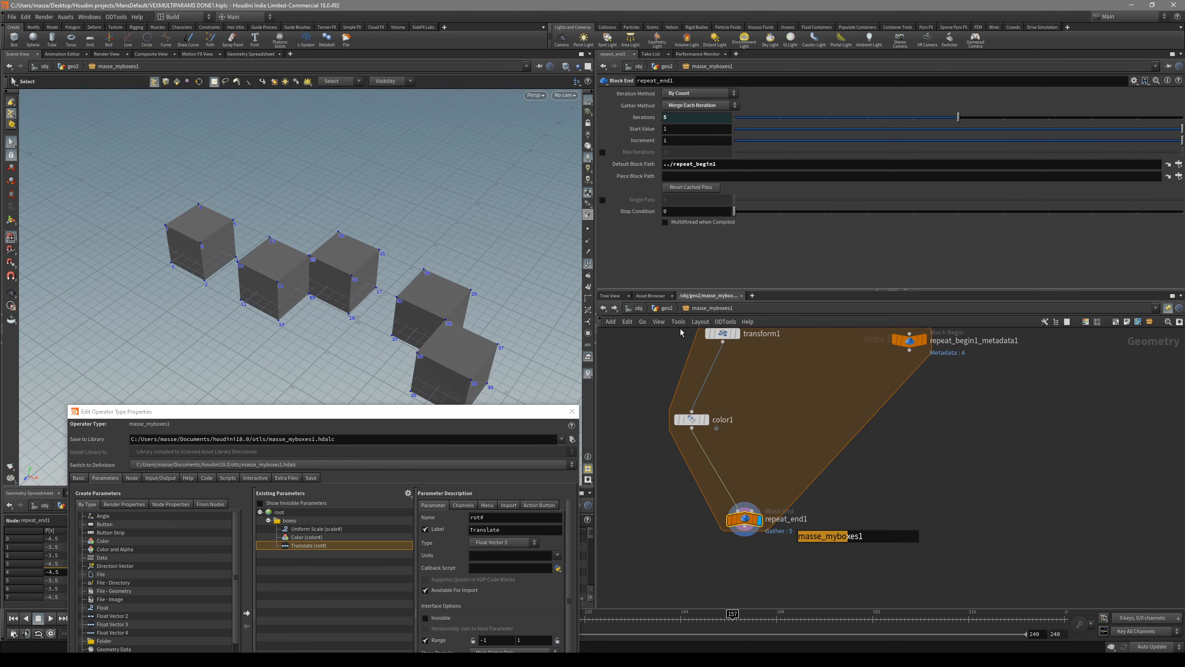
pyautogui.click(667, 307)
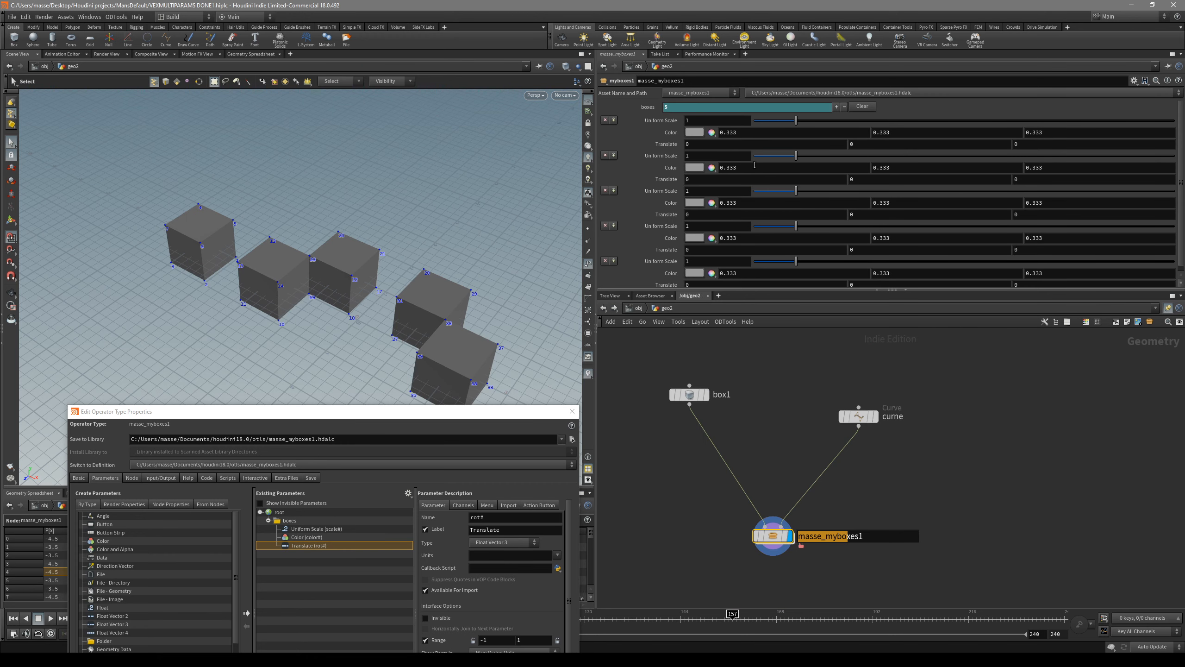
pyautogui.moveTo(729, 147); pyautogui.dragTo(721, 143, button='middle')
pyautogui.moveTo(879, 141); pyautogui.dragTo(913, 155, button='middle')
pyautogui.moveTo(1050, 148); pyautogui.dragTo(1050, 142, button='middle')
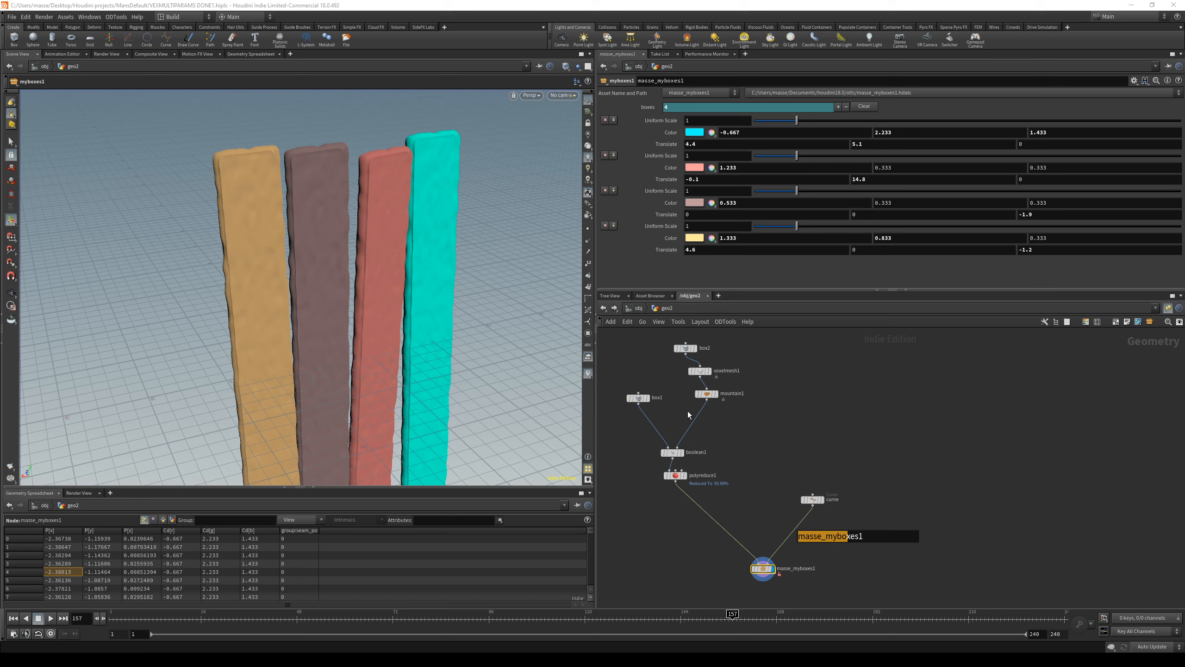
# Step: Look at the repeat loop inside masse_myboxes1 and return to geo2
pyautogui.scroll(6, 741, 471)
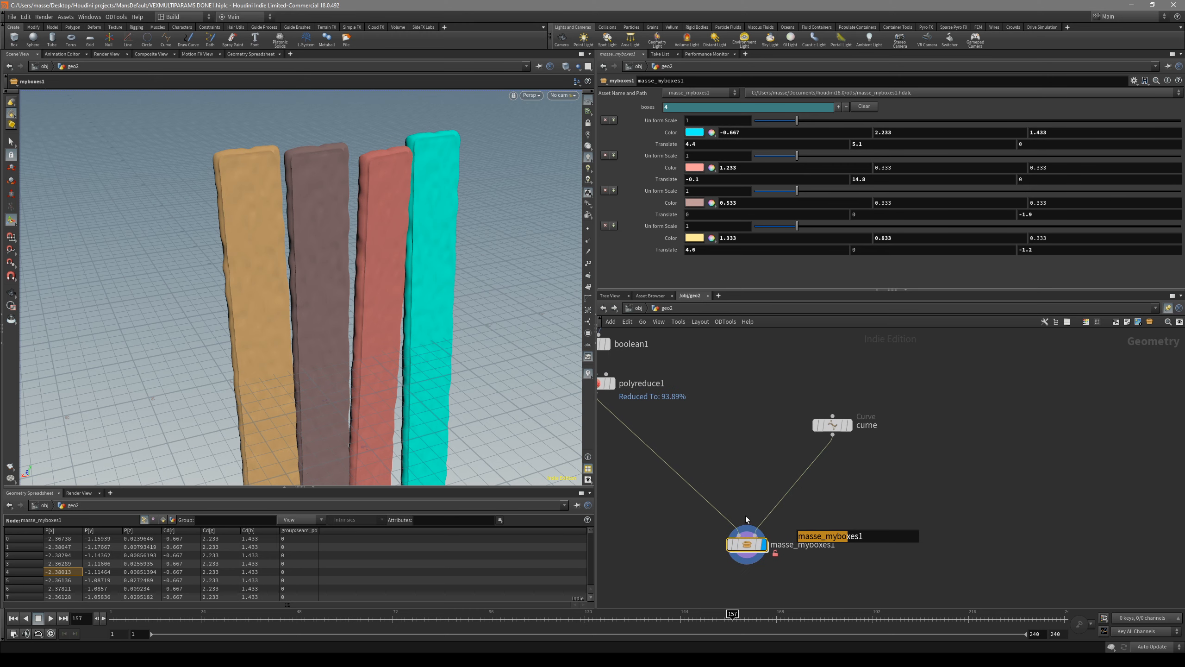
pyautogui.doubleClick(747, 544)
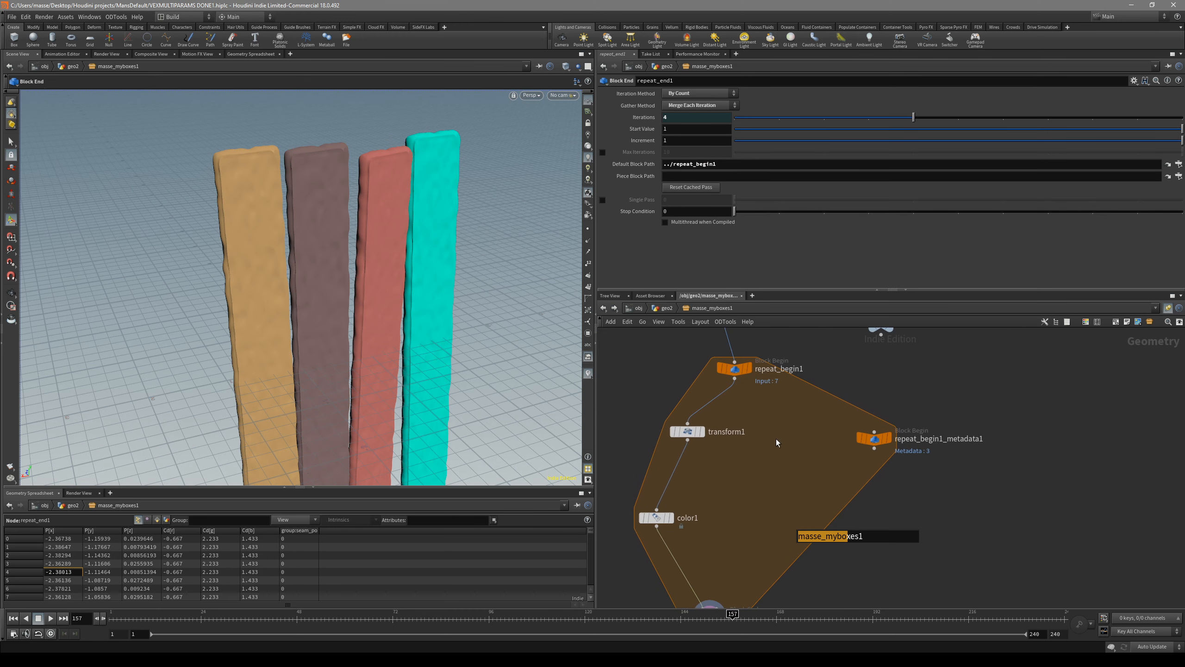
pyautogui.moveTo(776, 439); pyautogui.dragTo(758, 494, button='middle')
pyautogui.moveTo(774, 376); pyautogui.dragTo(765, 447, button='middle')
pyautogui.press('u')
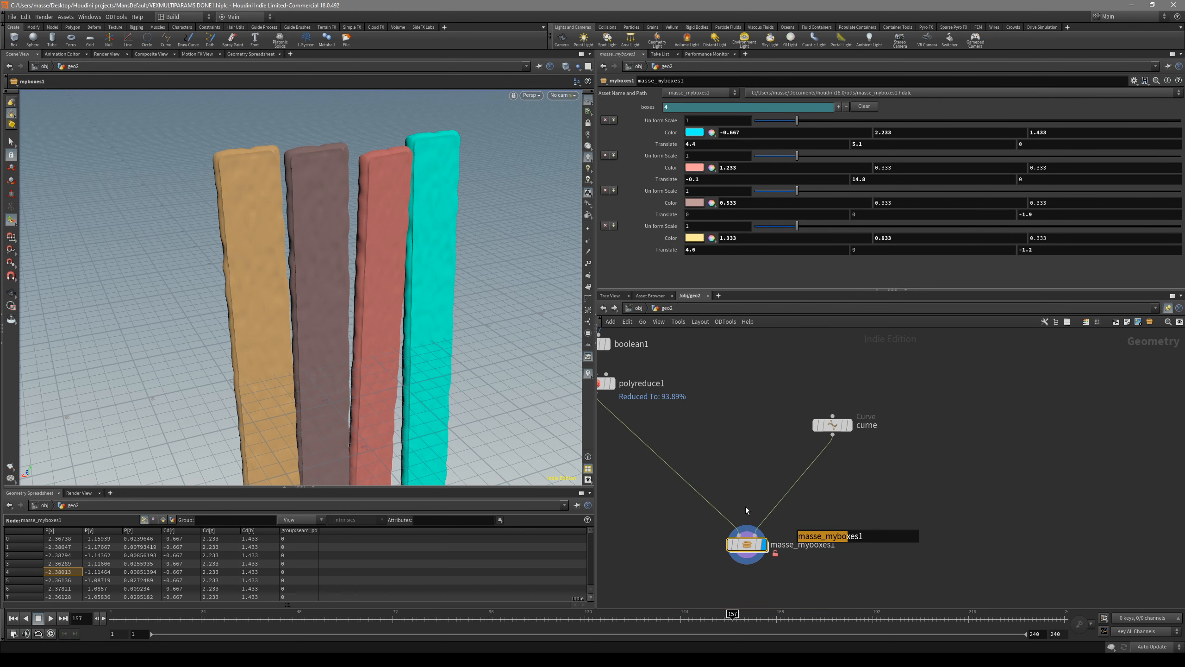
# Step: Examine the node chain in geo2 that feeds masse_myboxes1, from the boxes through boolean1 and polyreduce1
pyautogui.scroll(-1, 728, 482)
pyautogui.moveTo(727, 482)
pyautogui.mouseDown(button='middle')
pyautogui.moveTo(739, 494)
pyautogui.moveTo(719, 465)
pyautogui.mouseUp(button='middle')
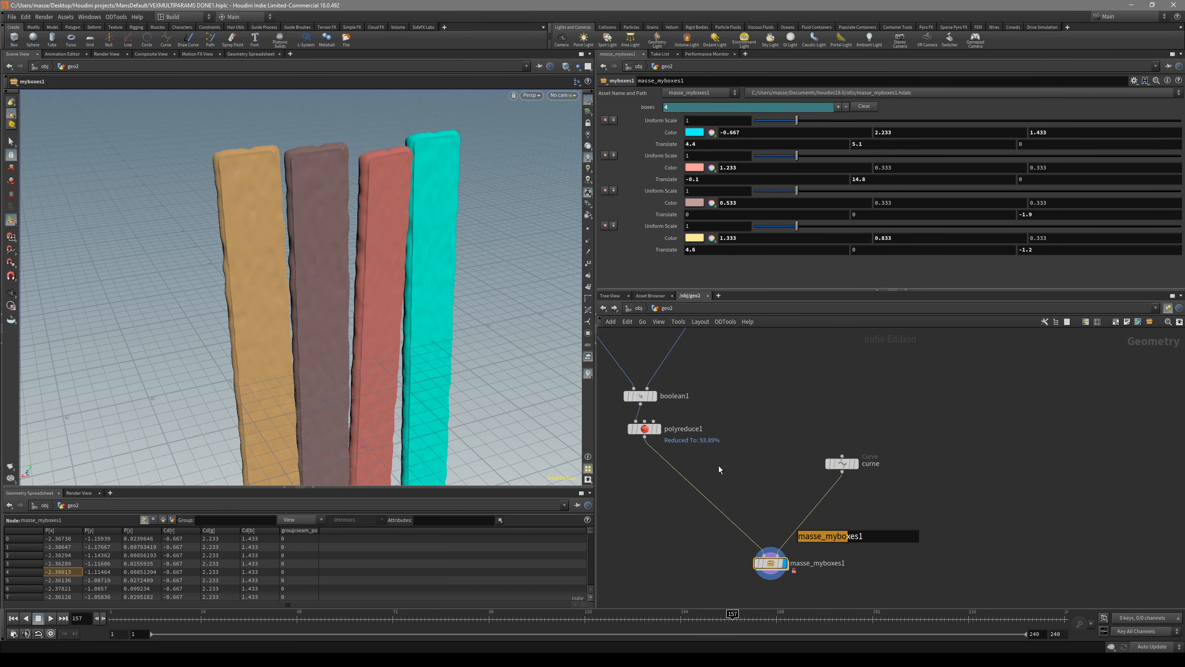
pyautogui.moveTo(826, 441); pyautogui.dragTo(825, 440)
pyautogui.press('r')
pyautogui.moveTo(793, 467); pyautogui.dragTo(750, 421, button='middle')
pyautogui.moveTo(758, 491); pyautogui.dragTo(707, 556)
pyautogui.press('r')
pyautogui.moveTo(723, 450); pyautogui.dragTo(827, 531, button='middle')
pyautogui.scroll(-4, 769, 503)
# Step: Set the third box's X and Y Translate values to 0.5 and 2.7 on masse_myboxes1
pyautogui.moveTo(513, 406); pyautogui.dragTo(523, 229)
pyautogui.moveTo(742, 214); pyautogui.dragTo(770, 211, button='middle')
pyautogui.moveTo(901, 215); pyautogui.dragTo(916, 213, button='middle')
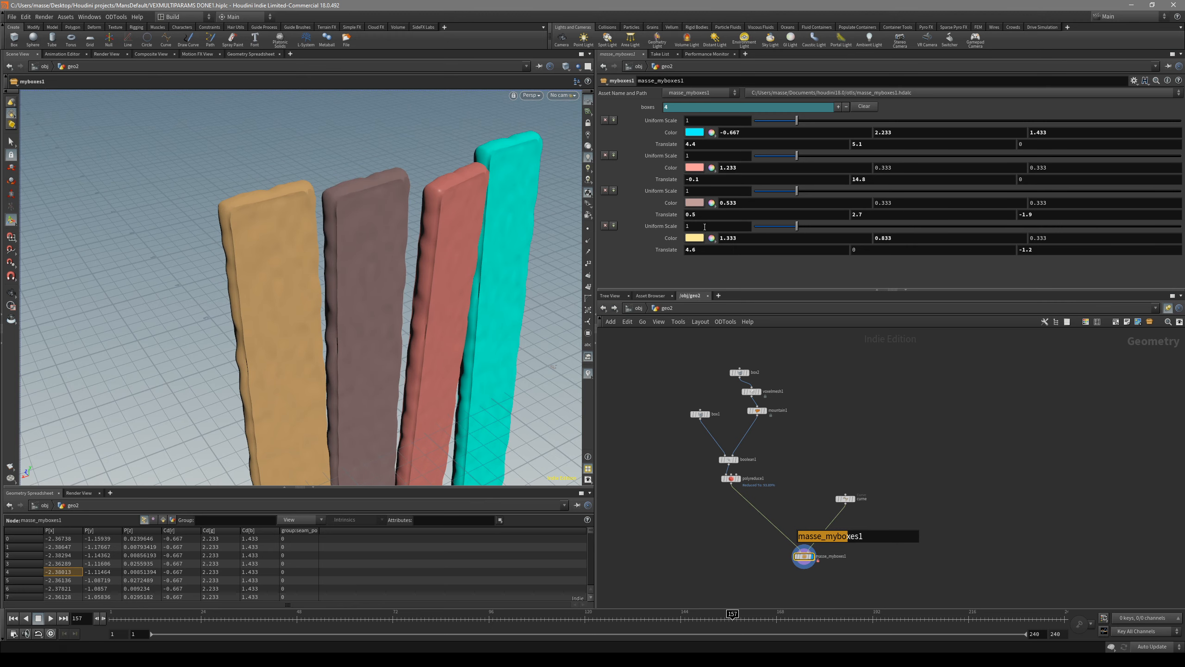
pyautogui.press('Escape')
pyautogui.moveTo(530, 283); pyautogui.dragTo(428, 249)
pyautogui.moveTo(804, 548); pyautogui.dragTo(742, 500, button='middle')
pyautogui.moveTo(450, 333)
pyautogui.mouseDown()
pyautogui.moveTo(483, 346)
pyautogui.moveTo(456, 341)
pyautogui.mouseUp()
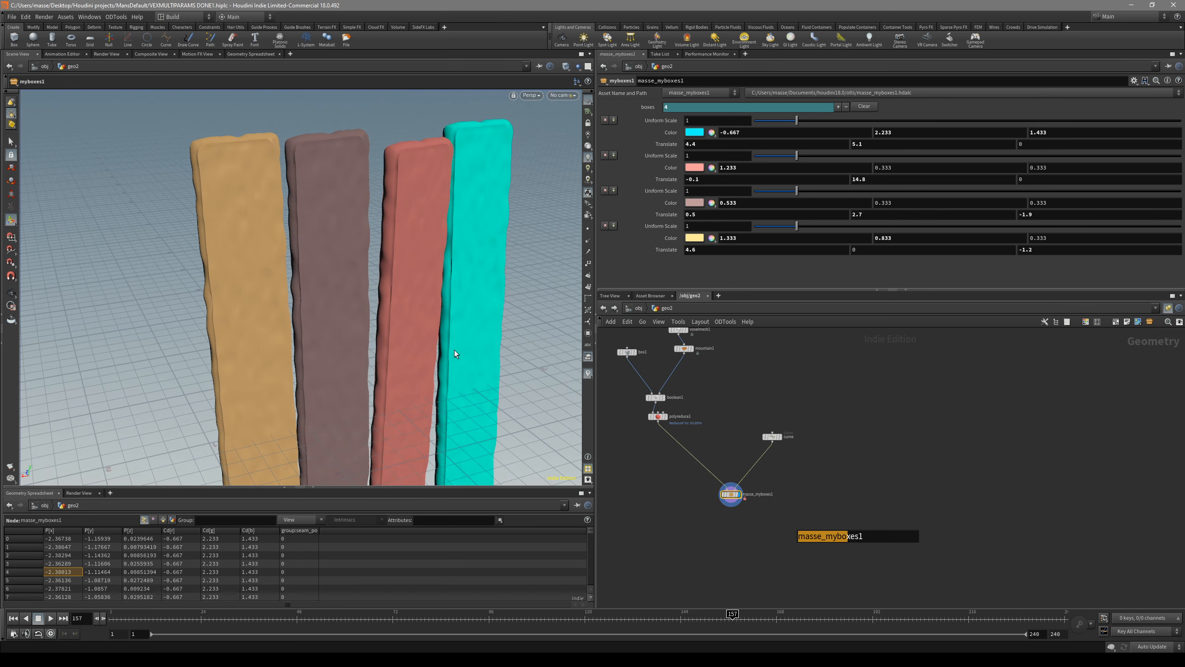